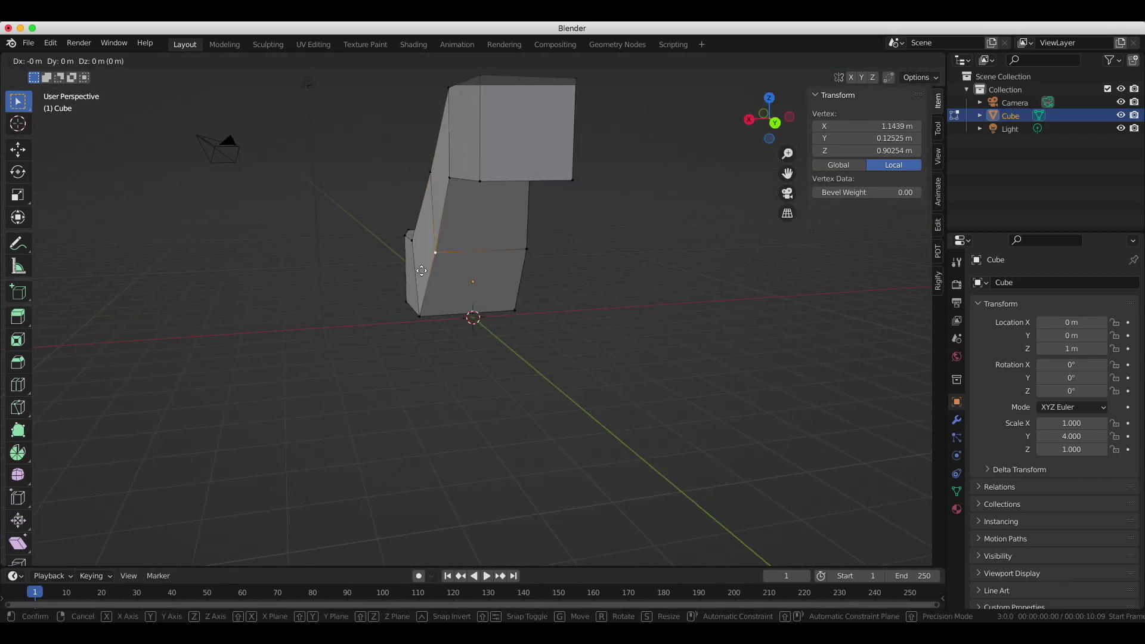
# Extrude the rear block down to the ground to form the heel column.
pyautogui.click(767, 119)
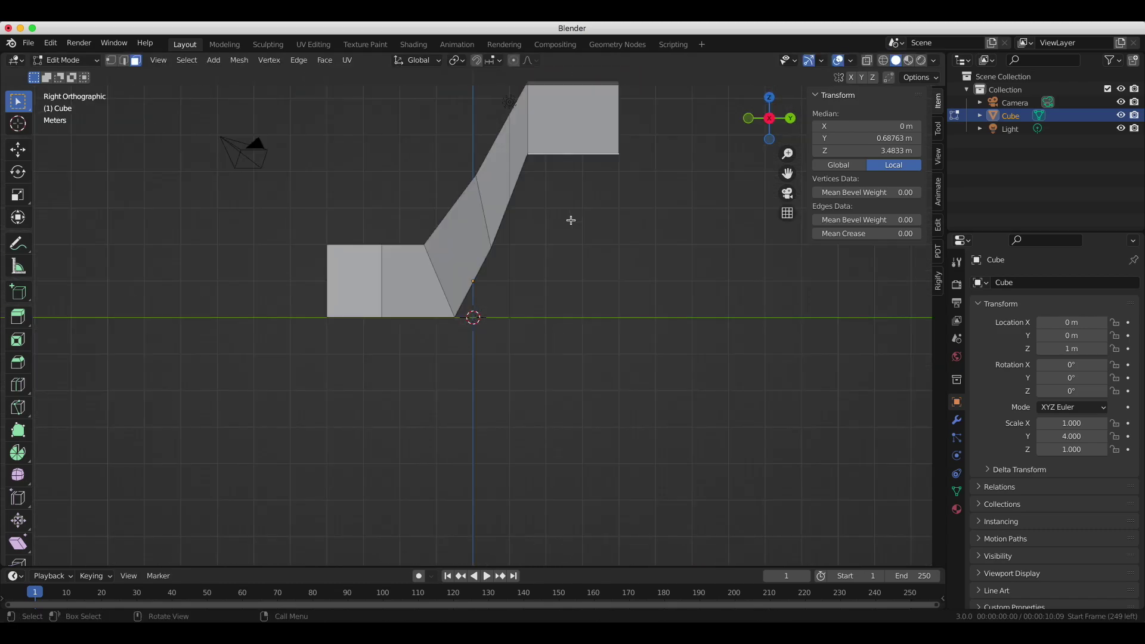
pyautogui.click(565, 382)
pyautogui.moveTo(565, 382); pyautogui.dragTo(663, 208, button='middle')
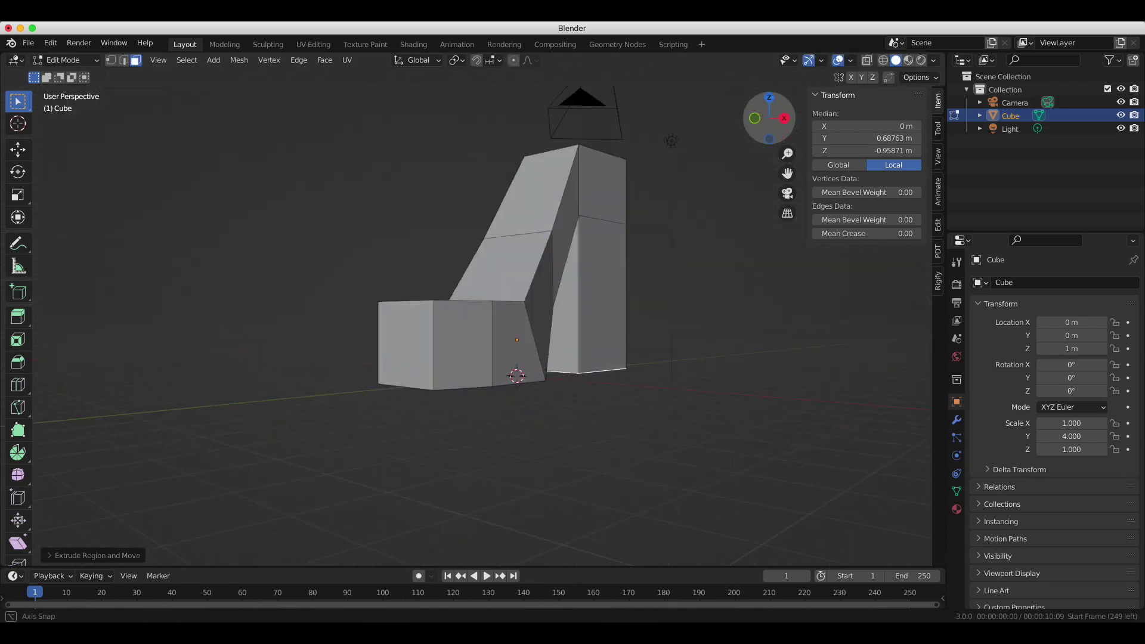
pyautogui.moveTo(545, 266)
pyautogui.mouseDown(button='middle')
pyautogui.moveTo(618, 136)
pyautogui.moveTo(686, 179)
pyautogui.mouseUp(button='middle')
# Raise the back block's top face upward into a tall ankle shaft.
pyautogui.click(618, 136)
pyautogui.press('g')
pyautogui.click(624, 132)
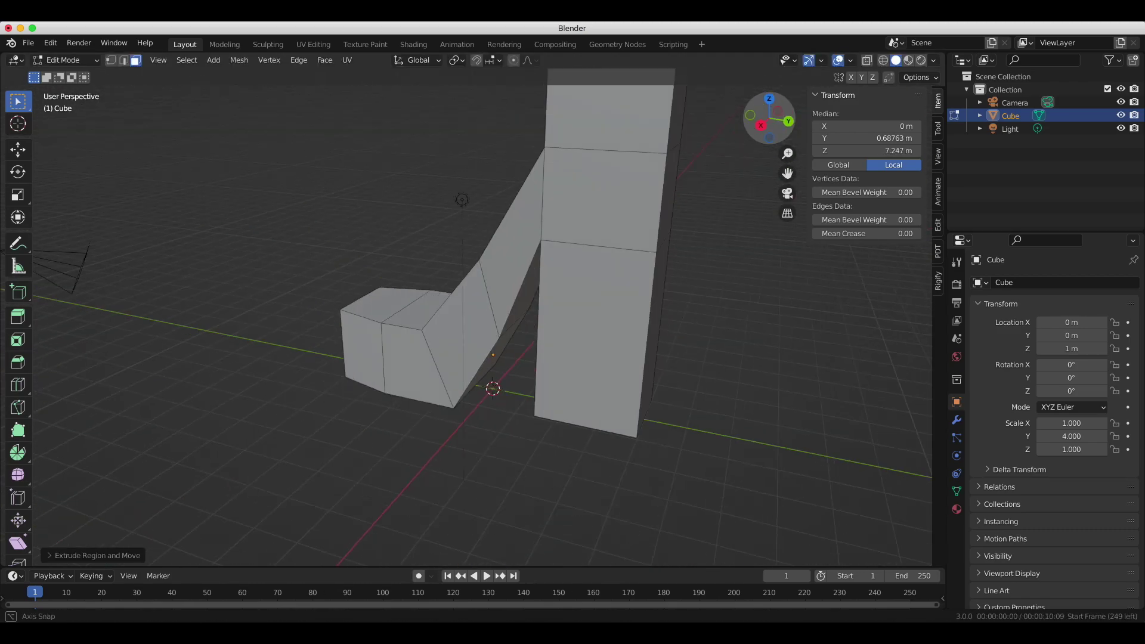
pyautogui.click(769, 119)
pyautogui.moveTo(769, 143); pyautogui.dragTo(774, 134)
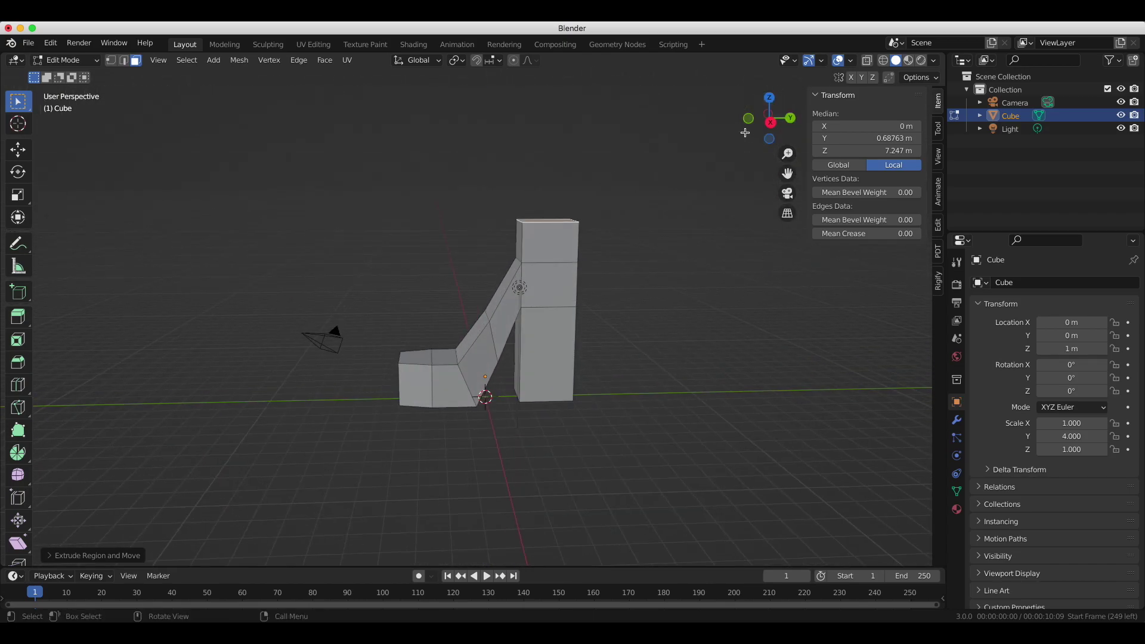
pyautogui.moveTo(744, 133); pyautogui.dragTo(497, 253, button='middle')
# Add a loop cut around the shaft and scale the new edge loop.
pyautogui.hotkey('ctrl', 'r')
pyautogui.moveTo(520, 204); pyautogui.dragTo(542, 110, button='middle')
pyautogui.press('2')
pyautogui.keyDown('alt'); pyautogui.click(495, 334); pyautogui.keyUp('alt')
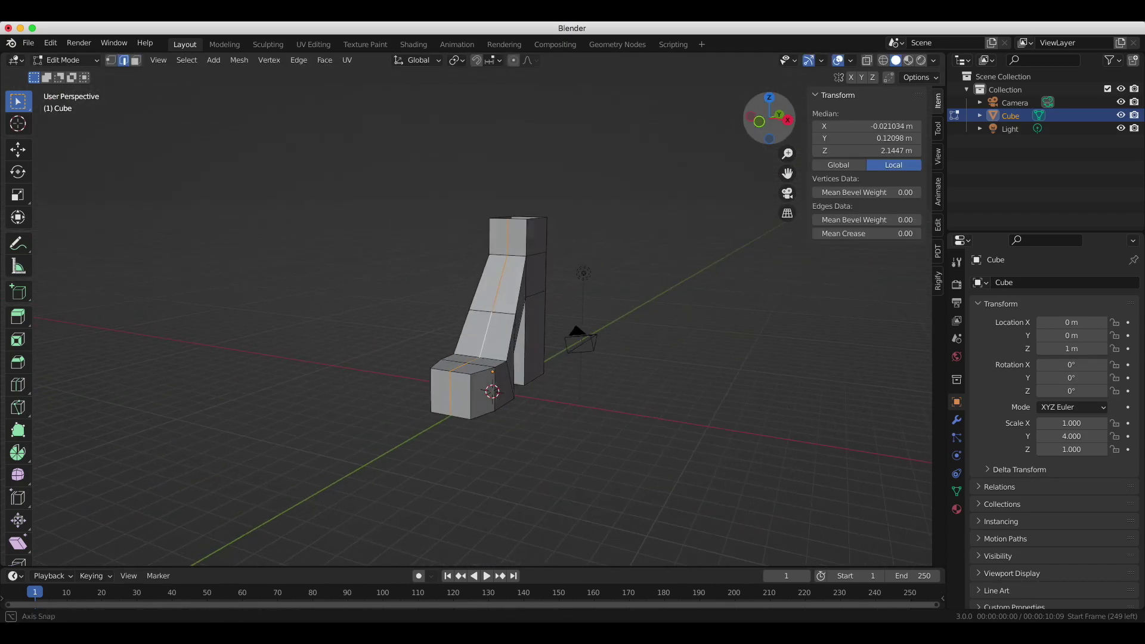
pyautogui.press('s')
pyautogui.click(631, 391)
# Select a path of shaft edges in side view and move them into place.
pyautogui.moveTo(631, 391); pyautogui.dragTo(570, 246, button='middle')
pyautogui.press('KP_3')
pyautogui.keyDown('ctrl'); pyautogui.click(521, 384); pyautogui.keyUp('ctrl')
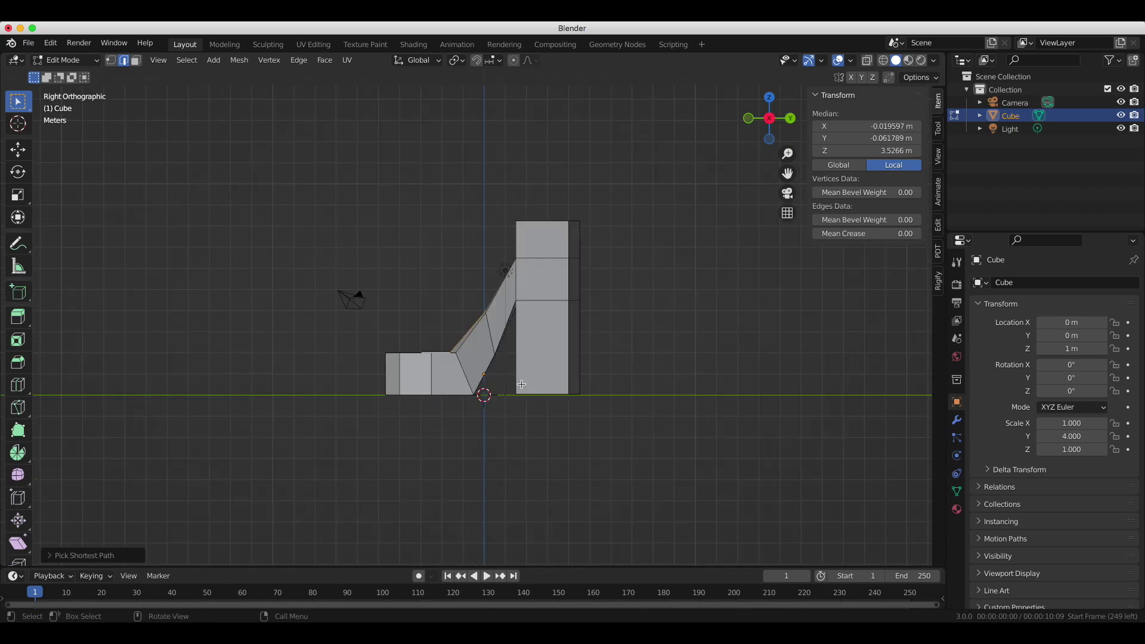
pyautogui.click(503, 368)
pyautogui.moveTo(503, 368); pyautogui.dragTo(453, 298, button='middle')
# Add a level 4 Subdivision Surface modifier to the boot.
pyautogui.click(956, 419)
pyautogui.click(1055, 311)
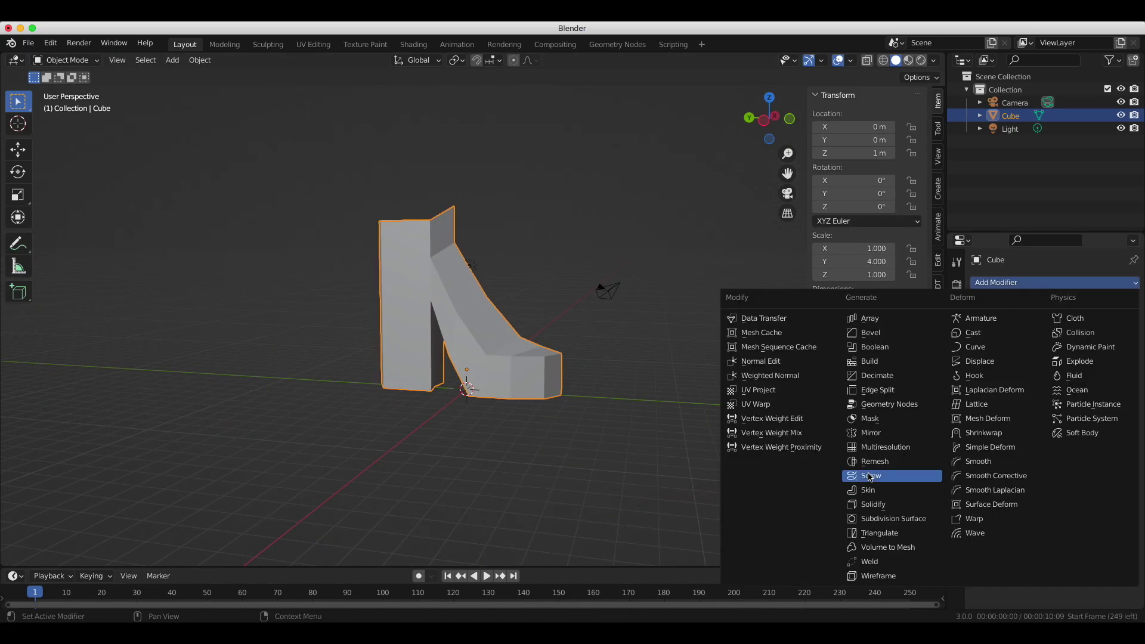
pyautogui.click(868, 475)
pyautogui.hotkey('ctrl', '4')
# In Edit Mode, select an edge loop along the sole from the side view.
pyautogui.press('Tab')
pyautogui.moveTo(592, 272); pyautogui.dragTo(558, 294, button='middle')
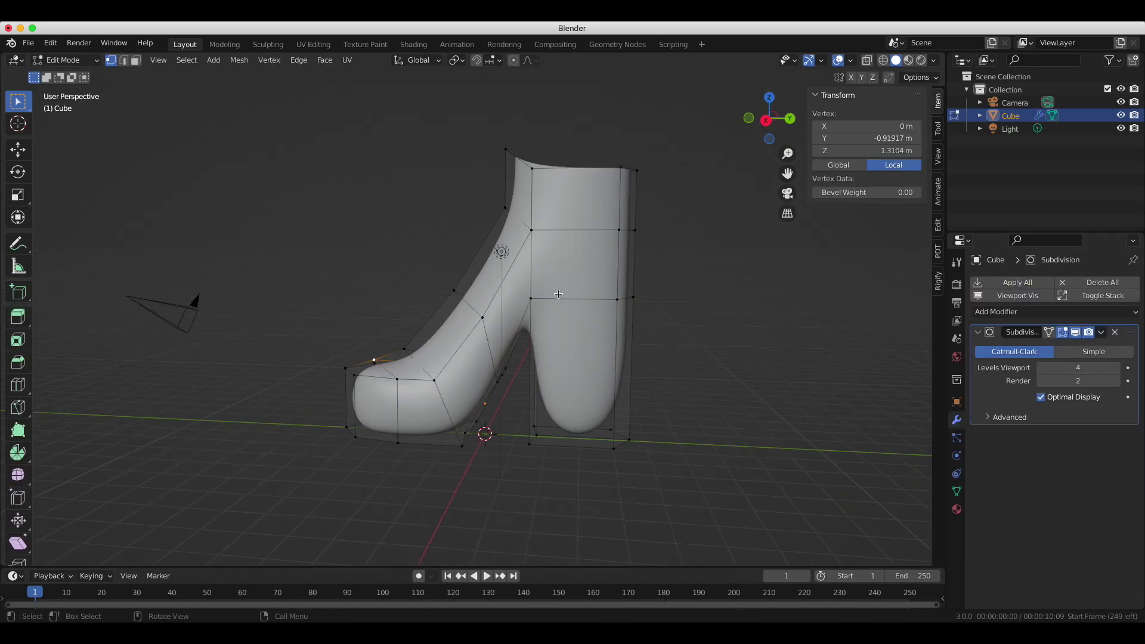
pyautogui.moveTo(478, 396); pyautogui.dragTo(429, 395, button='middle')
pyautogui.press('2')
pyautogui.press('KP_3')
pyautogui.press('g')
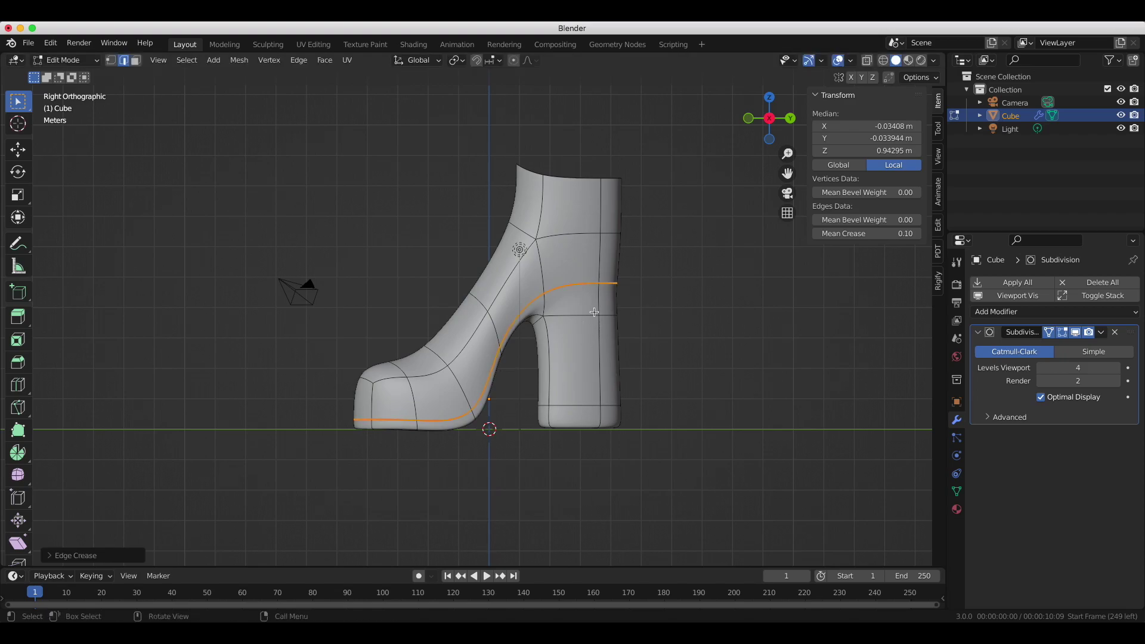
pyautogui.moveTo(673, 238); pyautogui.dragTo(571, 316, button='middle')
pyautogui.keyDown('alt'); pyautogui.click(571, 316); pyautogui.keyUp('alt')
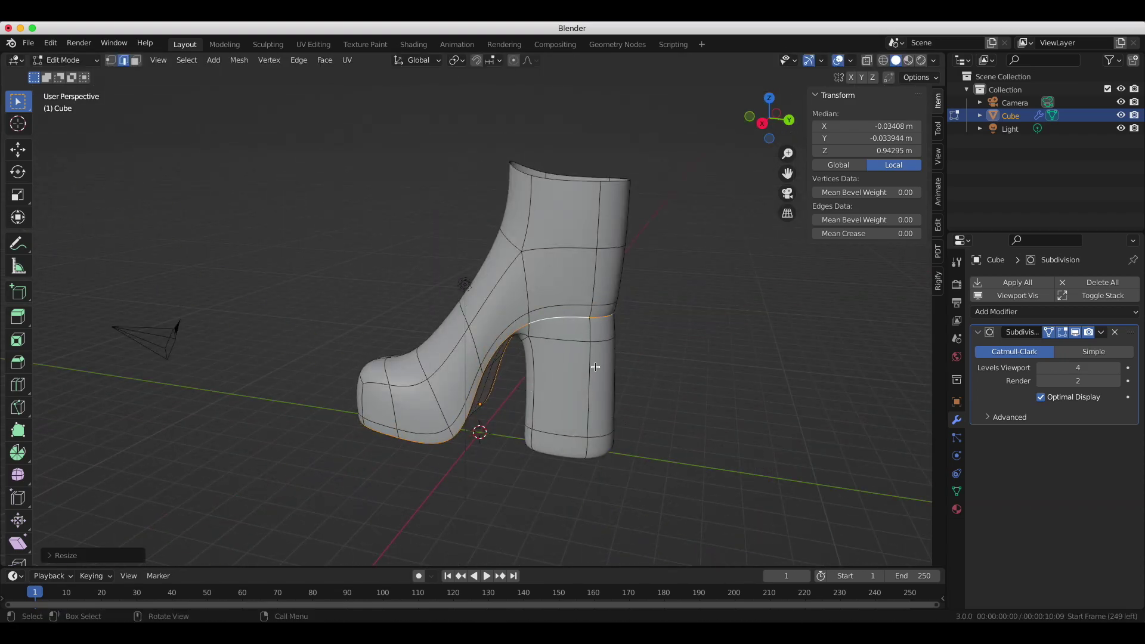
# Slide the sole loop up the boot and scale it narrower.
pyautogui.scroll(4, 595, 309)
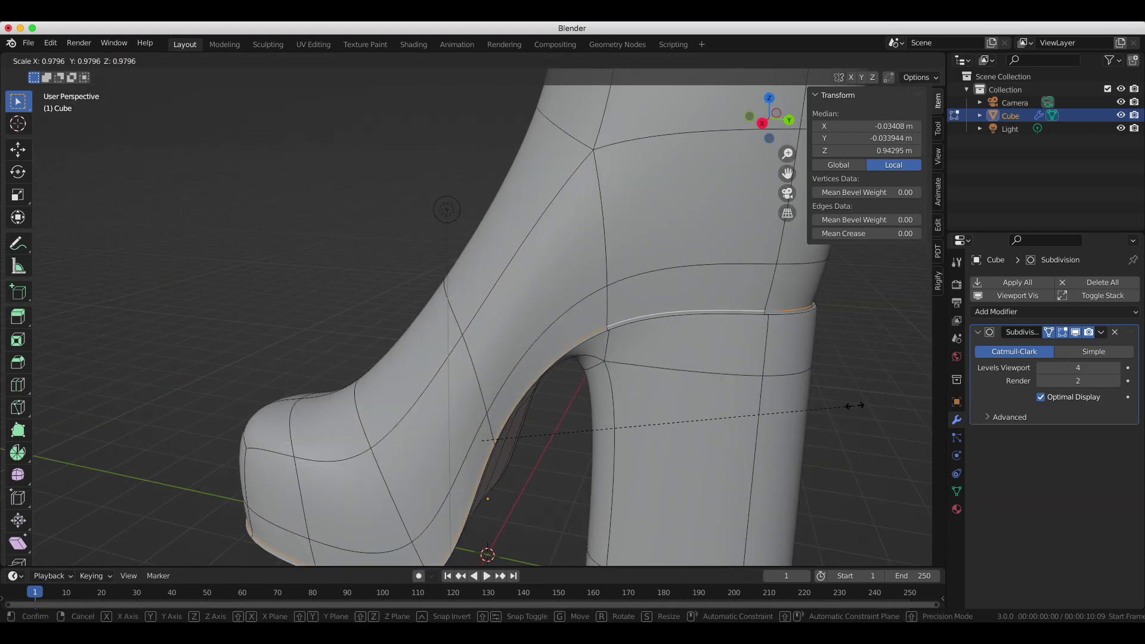
pyautogui.press('KP_3')
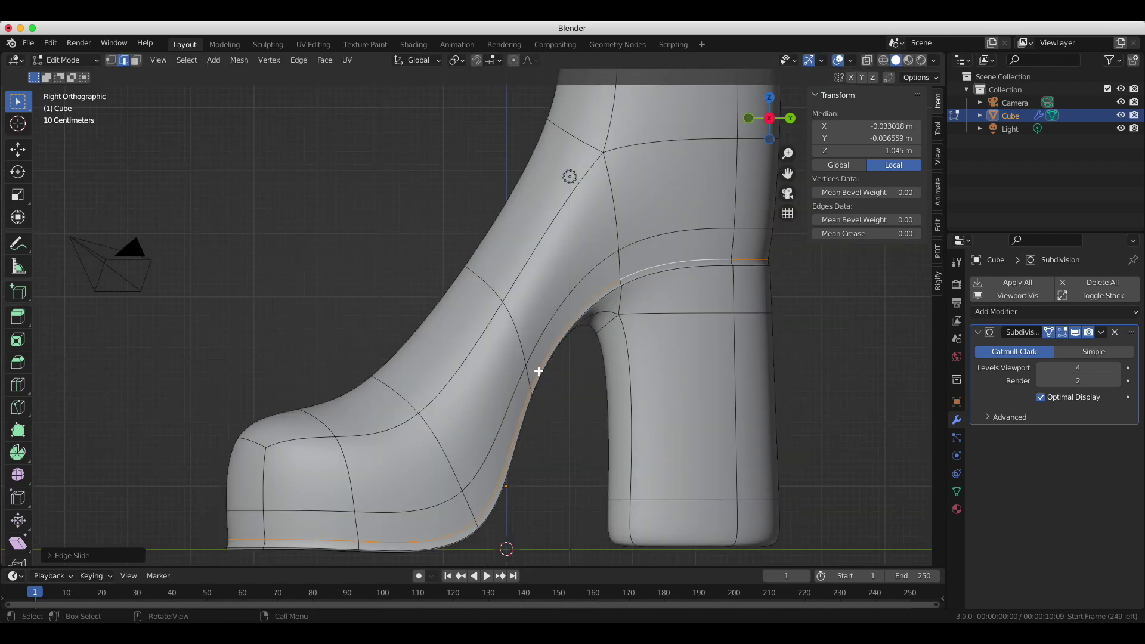
pyautogui.press('g')
pyautogui.press('g')
pyautogui.click(615, 253)
pyautogui.click(666, 471)
pyautogui.press('s')
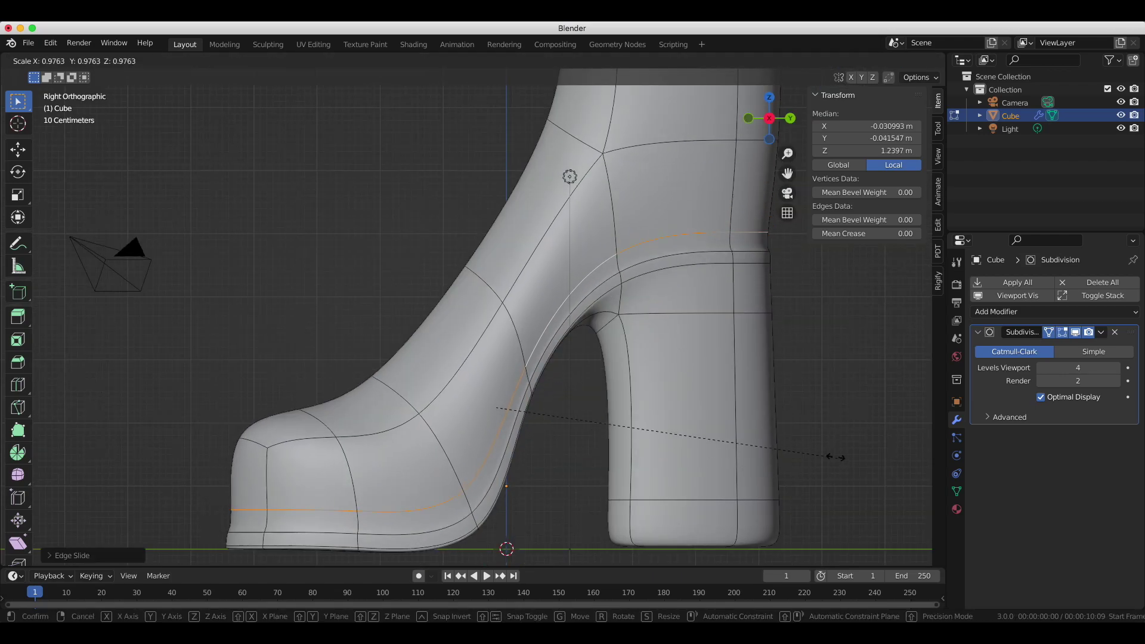
pyautogui.click(648, 263)
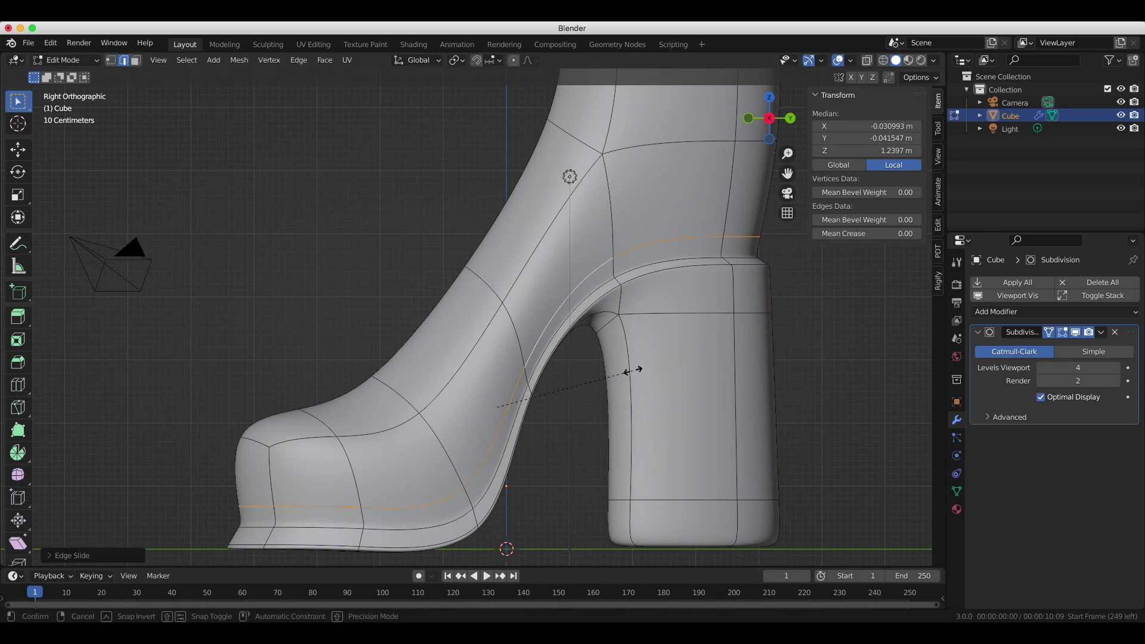
# Undo to lower the edge loop, then select an edge on the boot's far side.
pyautogui.moveTo(749, 200)
pyautogui.mouseDown(button='middle')
pyautogui.moveTo(775, 250)
pyautogui.moveTo(793, 388)
pyautogui.mouseUp(button='middle')
pyautogui.hotkey('ctrl', 'z')
pyautogui.hotkey('ctrl', 'z')
pyautogui.moveTo(597, 357); pyautogui.dragTo(426, 464, button='middle')
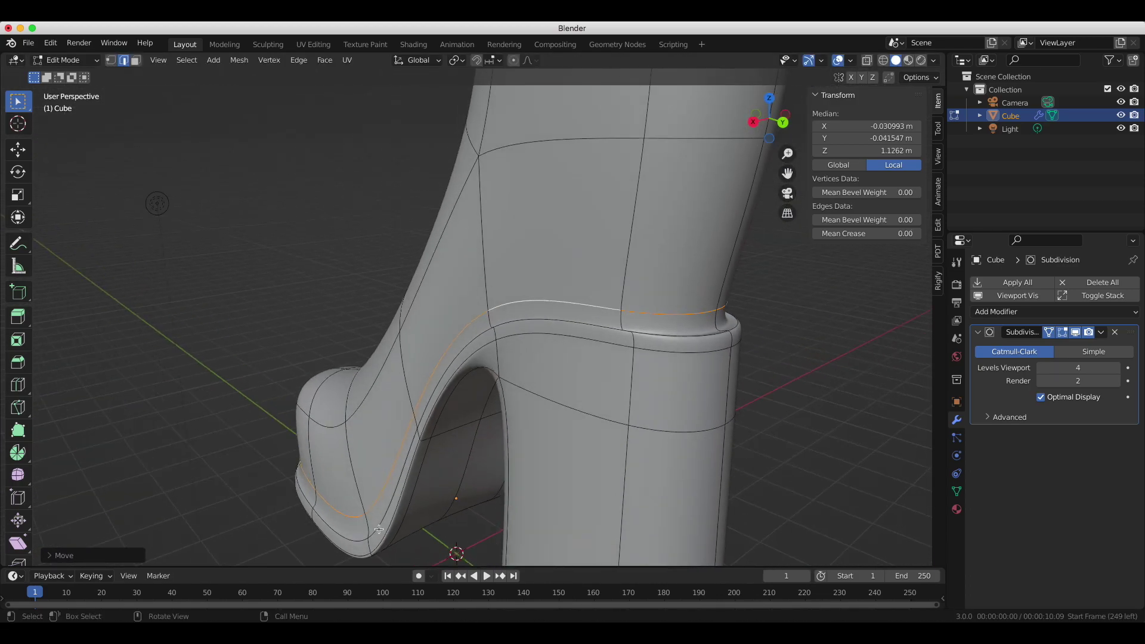
pyautogui.click(426, 464)
pyautogui.click(758, 114)
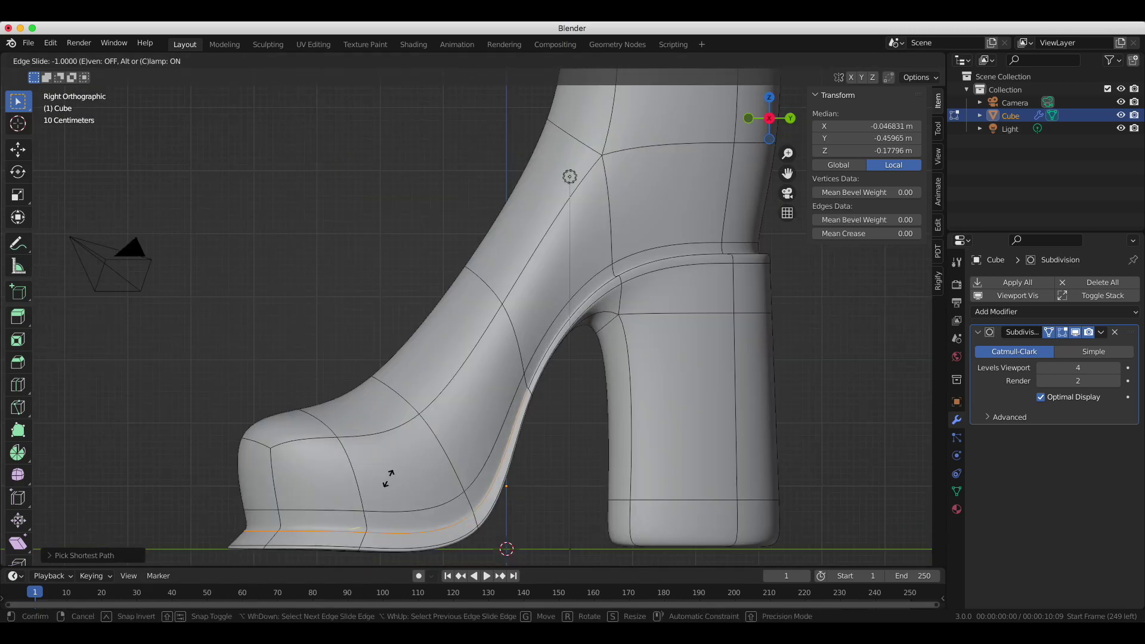
# Select the sole loop and instep faces and push them outward into a protruding lip.
pyautogui.keyDown('alt'); pyautogui.click(387, 507); pyautogui.keyUp('alt')
pyautogui.moveTo(388, 507)
pyautogui.mouseDown(button='middle')
pyautogui.moveTo(524, 358)
pyautogui.moveTo(530, 398)
pyautogui.mouseUp(button='middle')
pyautogui.scroll(3, 530, 399)
pyautogui.keyDown('ctrl'); pyautogui.click(530, 398); pyautogui.keyUp('ctrl')
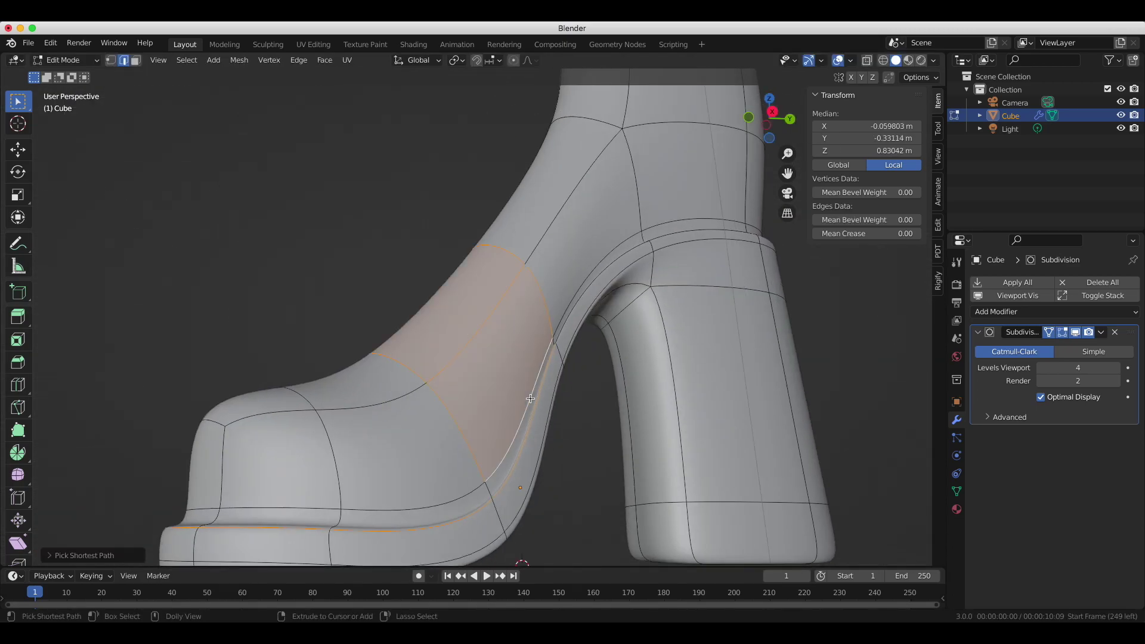
pyautogui.press('3')
pyautogui.moveTo(462, 445); pyautogui.dragTo(447, 358, button='middle')
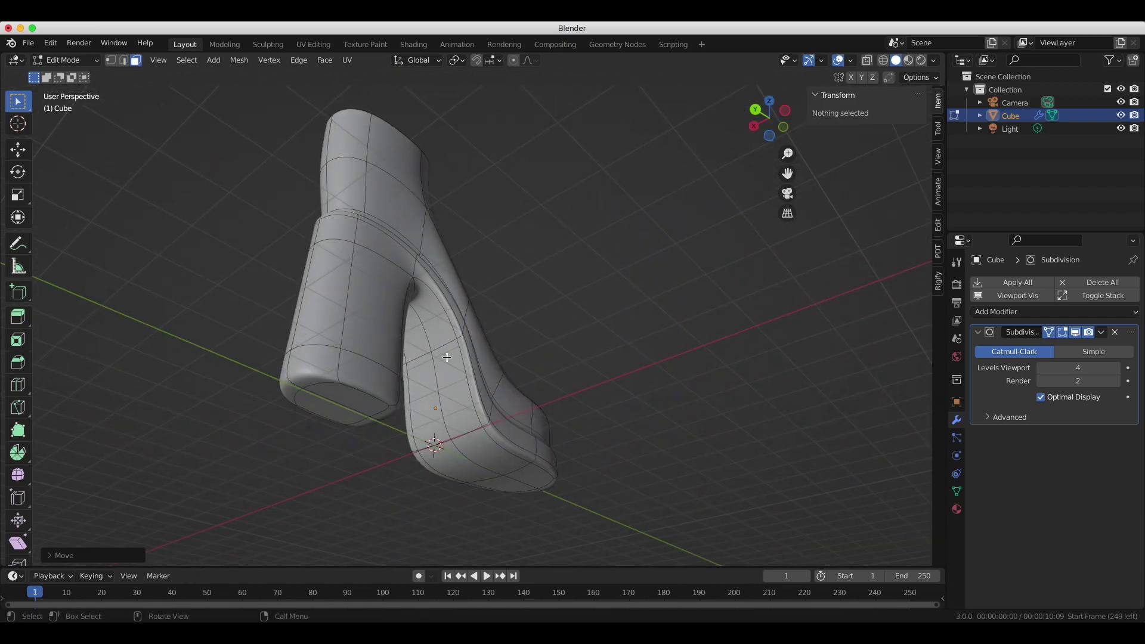
pyautogui.click(473, 480)
pyautogui.moveTo(473, 480); pyautogui.dragTo(348, 271, button='middle')
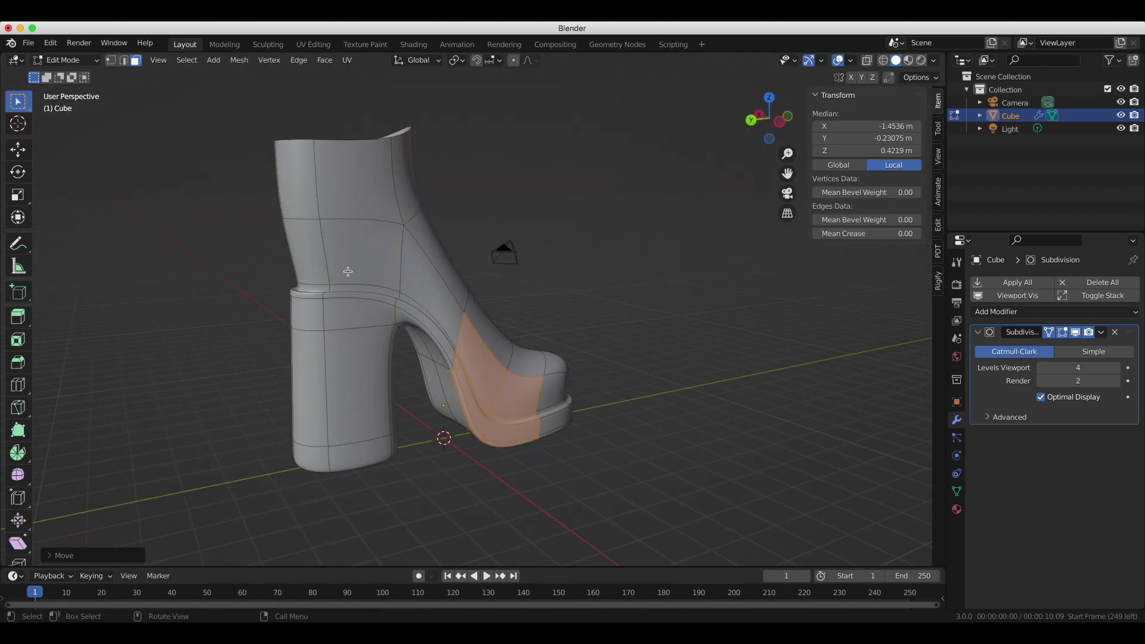
pyautogui.click(366, 283)
# Select an edge near the heel and move it into place.
pyautogui.scroll(5, 409, 445)
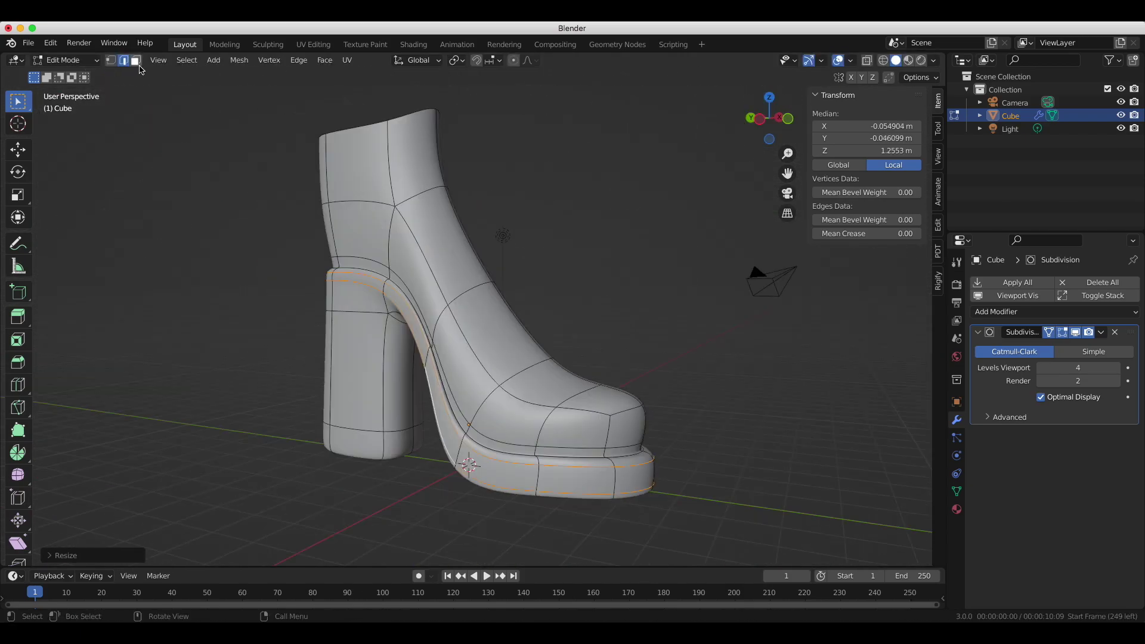
pyautogui.scroll(-5, 592, 386)
pyautogui.moveTo(604, 271); pyautogui.dragTo(453, 357, button='middle')
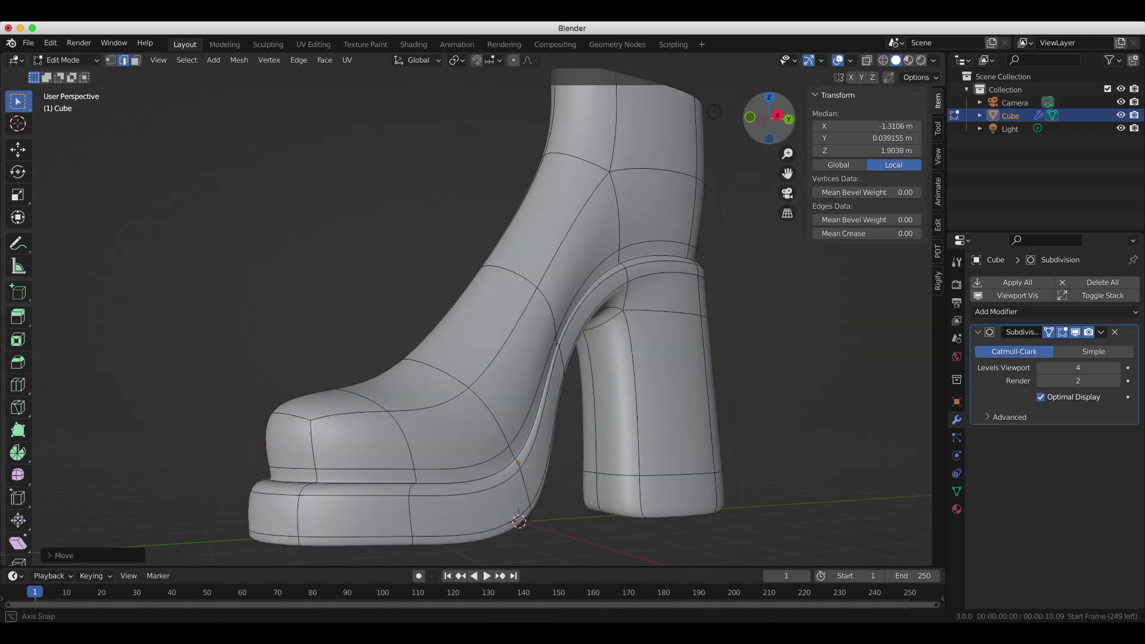
pyautogui.scroll(4, 453, 357)
pyautogui.click(444, 402)
pyautogui.click(425, 405)
# Crease the sole edges from toe to heel, then select an edge at the heel's back.
pyautogui.moveTo(424, 406); pyautogui.dragTo(643, 346, button='middle')
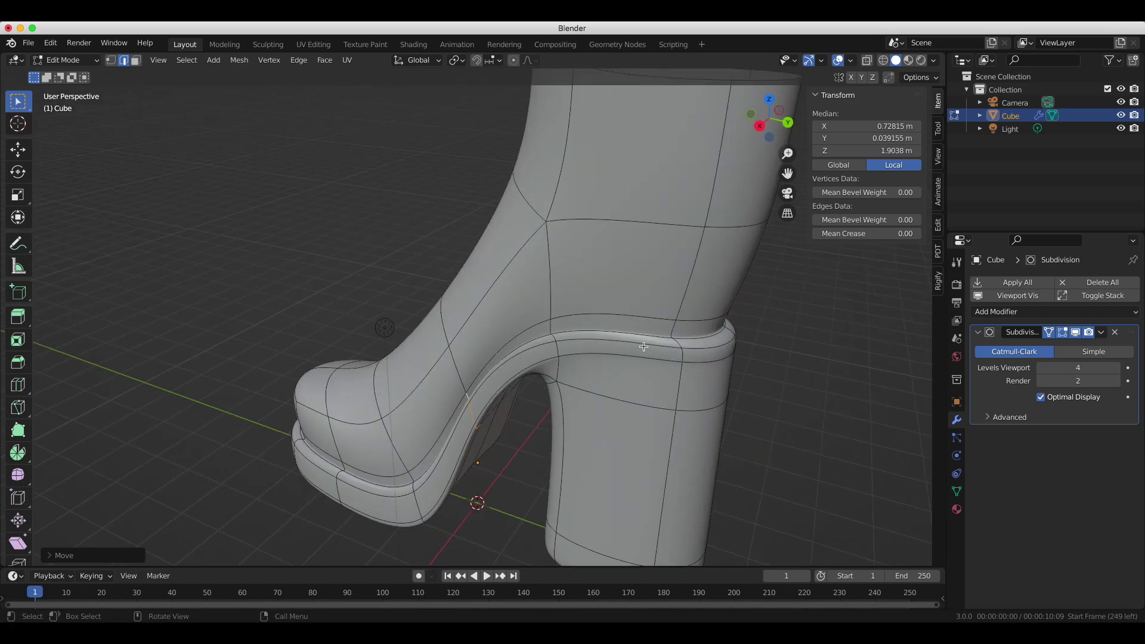
pyautogui.click(867, 458)
pyautogui.moveTo(868, 458); pyautogui.dragTo(602, 370, button='middle')
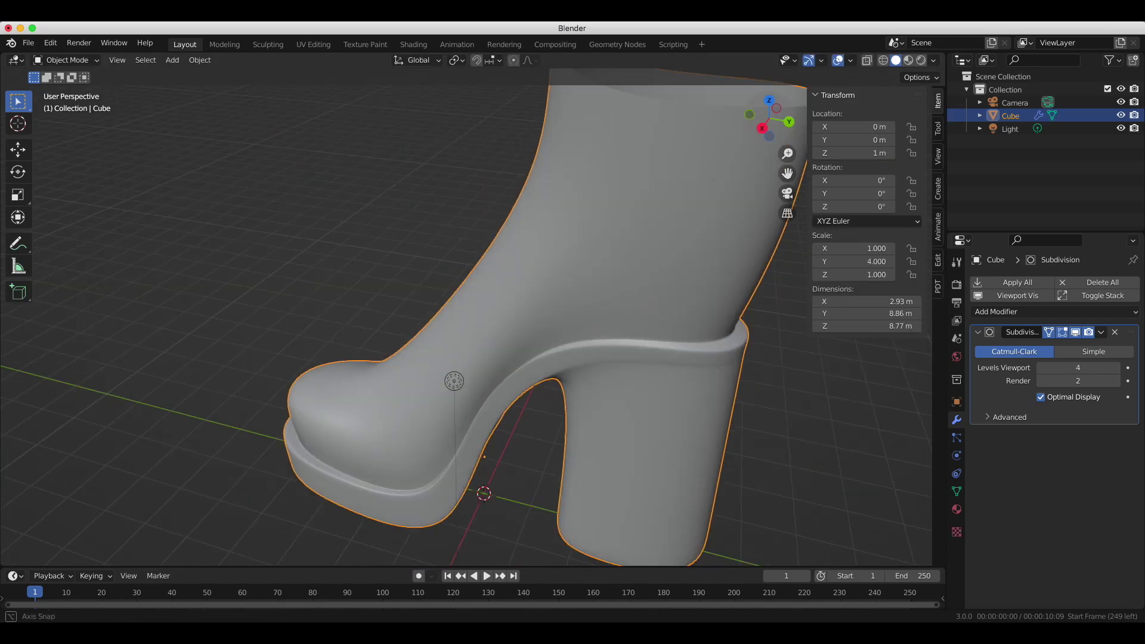
pyautogui.moveTo(454, 378)
pyautogui.mouseDown(button='middle')
pyautogui.moveTo(541, 89)
pyautogui.moveTo(297, 280)
pyautogui.mouseUp(button='middle')
pyautogui.keyDown('ctrl'); pyautogui.click(297, 280); pyautogui.keyUp('ctrl')
# Cancel the accidental move and return to the boot's side view.
pyautogui.press('KP_3')
pyautogui.hotkey('ctrl', 'z')
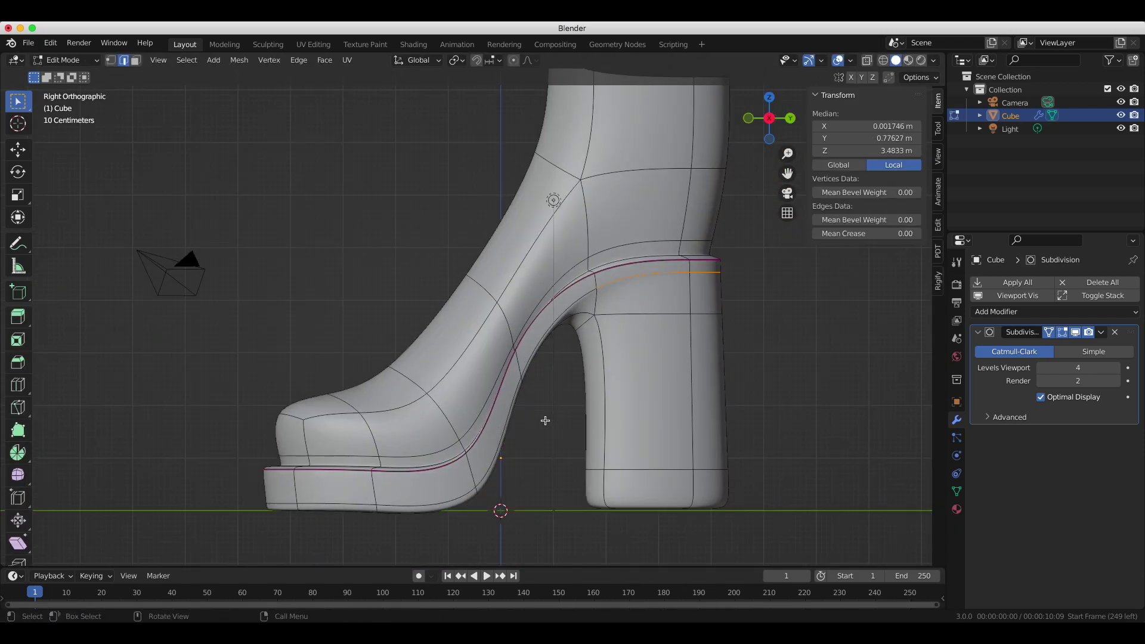
pyautogui.rightClick(583, 399)
pyautogui.moveTo(583, 399)
pyautogui.mouseDown(button='middle')
pyautogui.moveTo(558, 307)
pyautogui.moveTo(706, 443)
pyautogui.mouseUp(button='middle')
pyautogui.press('KP_3')
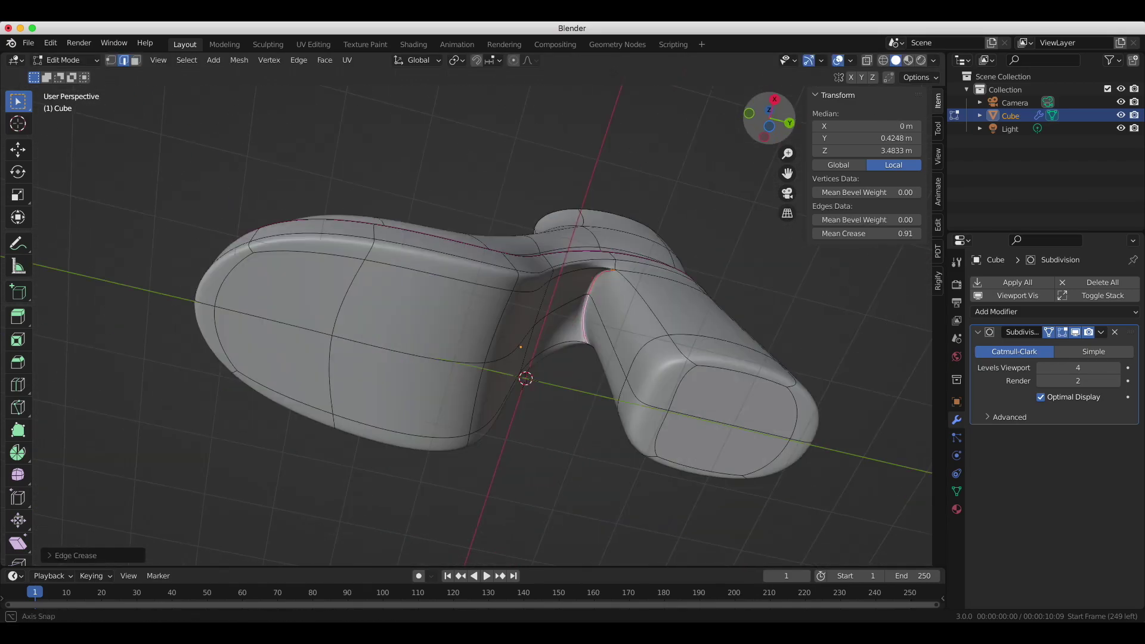
# Crease the selected sole edge loop, undoing a stray change first.
pyautogui.press('KP_3')
pyautogui.moveTo(680, 551); pyautogui.dragTo(657, 322, button='middle')
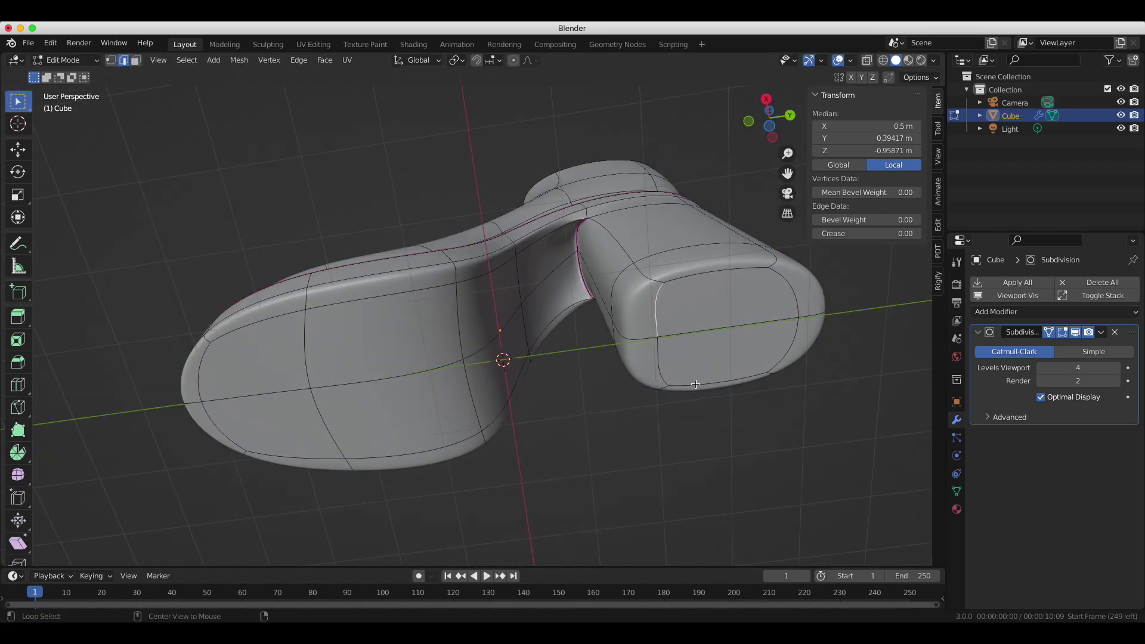
pyautogui.hotkey('ctrl', 'z')
pyautogui.press('KP_3')
pyautogui.moveTo(695, 384); pyautogui.dragTo(682, 455, button='middle')
pyautogui.press('KP_3')
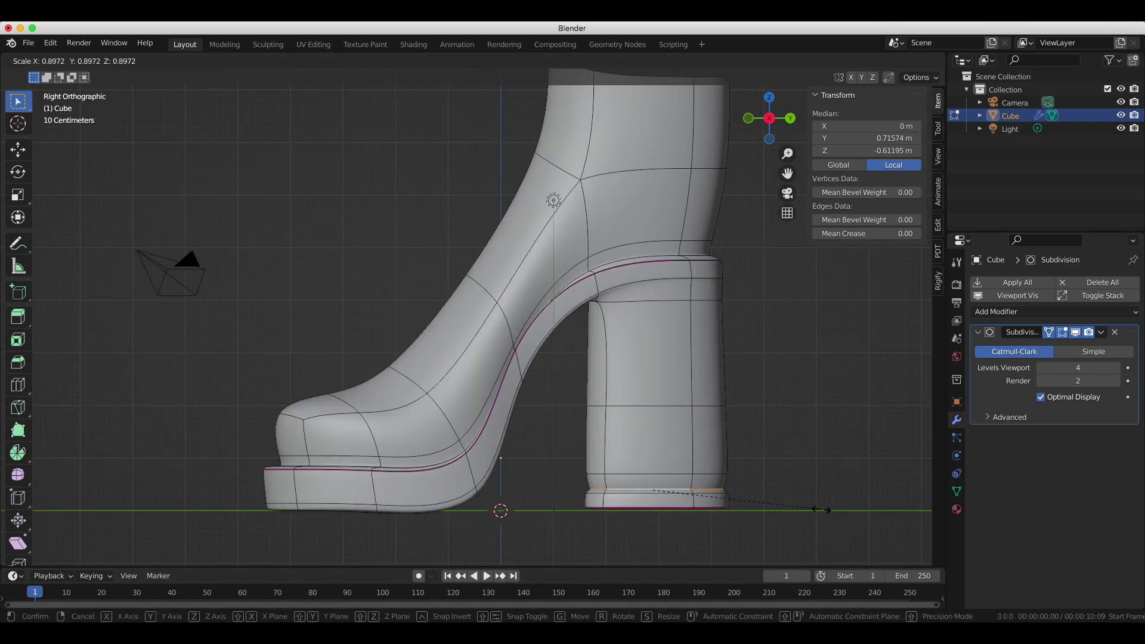
pyautogui.click(894, 540)
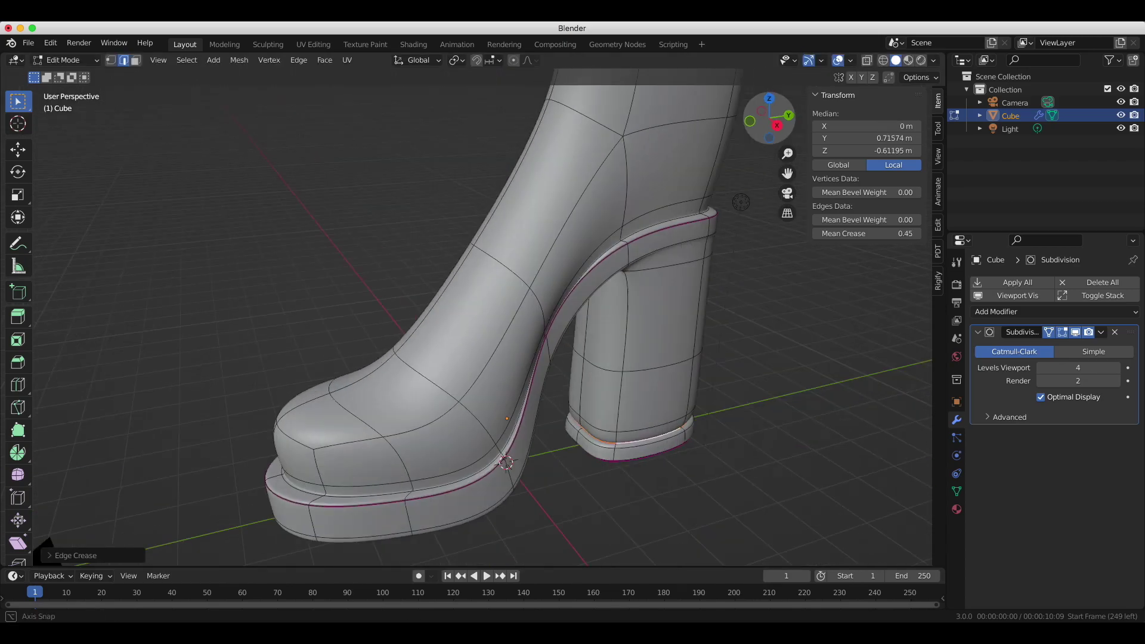
# Select the heel-base loop and crease it to sharpen the flared heel base.
pyautogui.moveTo(894, 540); pyautogui.dragTo(358, 239, button='middle')
pyautogui.moveTo(754, 113); pyautogui.dragTo(682, 141)
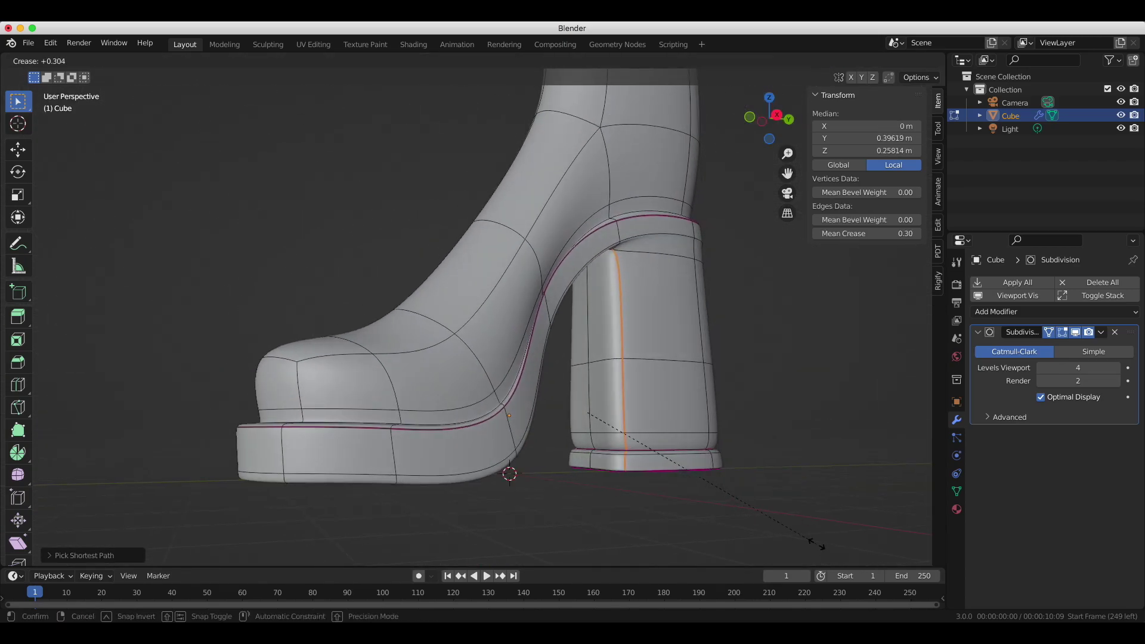
pyautogui.hotkey('shift', 'e')
pyautogui.press('1')
pyautogui.press('Return')
pyautogui.moveTo(759, 450); pyautogui.dragTo(503, 268, button='middle')
pyautogui.press('KP_3')
# Move a heel edge along the Y axis so the heel column flares toward its base.
pyautogui.press('3')
pyautogui.click(587, 365)
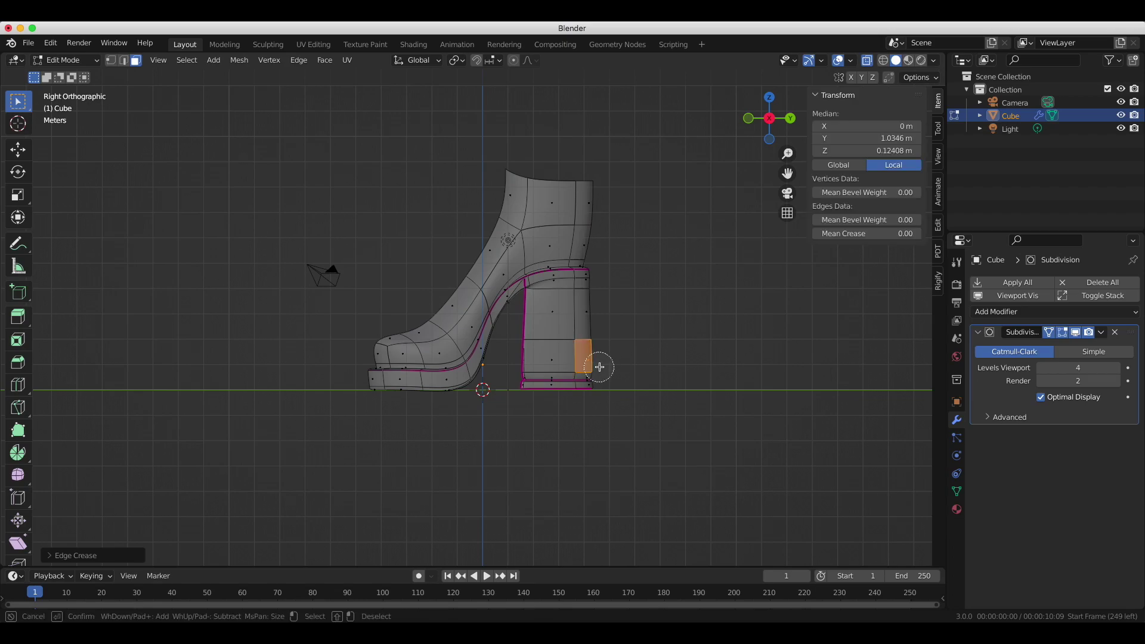
pyautogui.press('Escape')
pyautogui.press('KP_1')
pyautogui.press('KP_3')
pyautogui.click(584, 340)
pyautogui.press('g')
pyautogui.press('y')
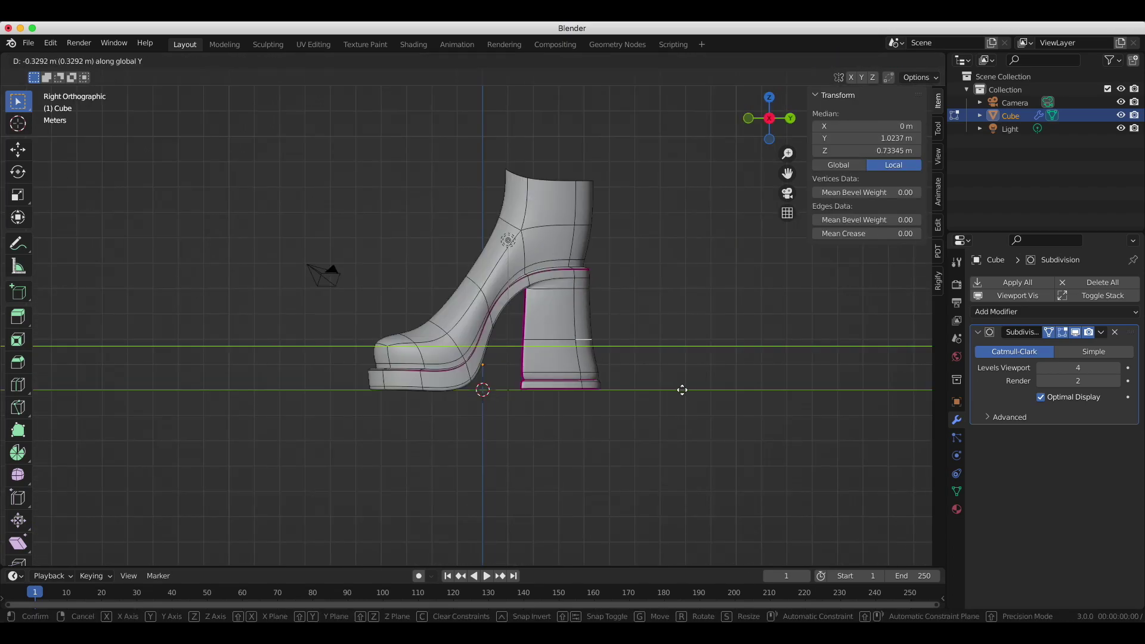
# Select the whole top rim of the ankle shaft from the side view.
pyautogui.moveTo(739, 136); pyautogui.dragTo(613, 280, button='middle')
pyautogui.press('KP_3')
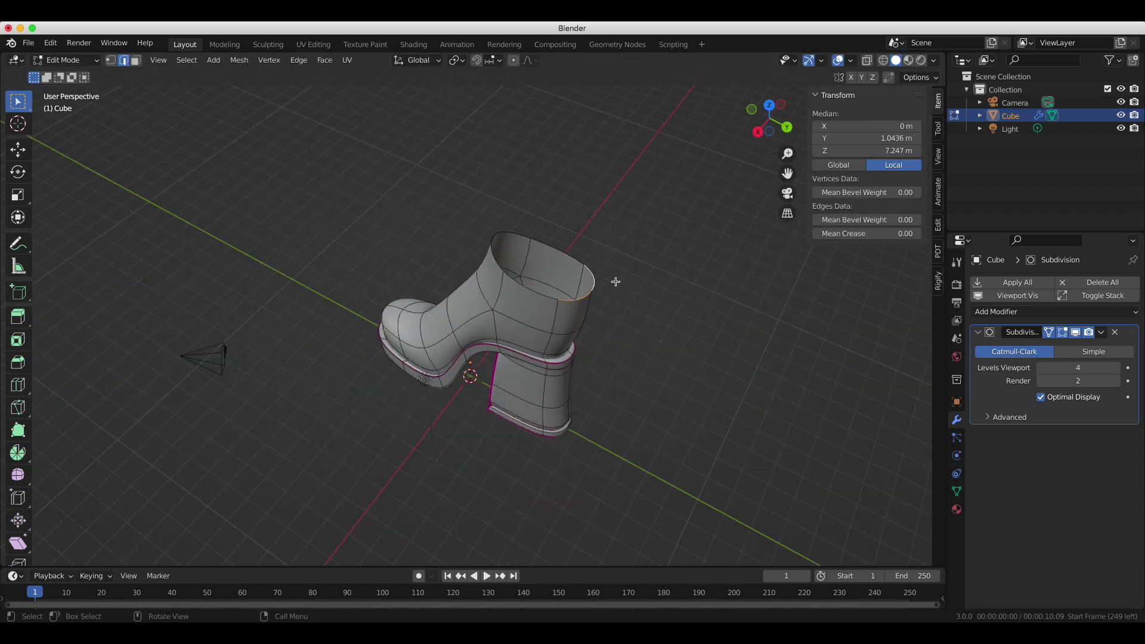
pyautogui.click(613, 280)
pyautogui.press('KP_3')
pyautogui.keyDown('alt'); pyautogui.click(556, 212); pyautogui.keyUp('alt')
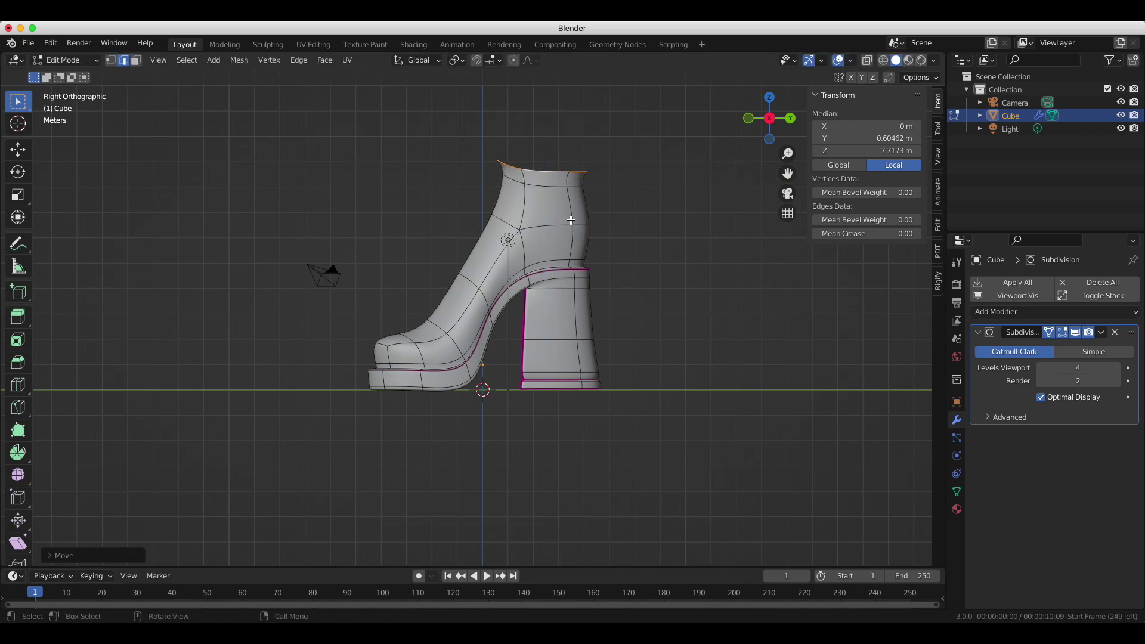
pyautogui.moveTo(571, 220); pyautogui.dragTo(492, 177, button='middle')
# Adjust single rim and toe vertices in front and side views to slope the opening.
pyautogui.press('KP_3')
pyautogui.press('1')
pyautogui.click(537, 173)
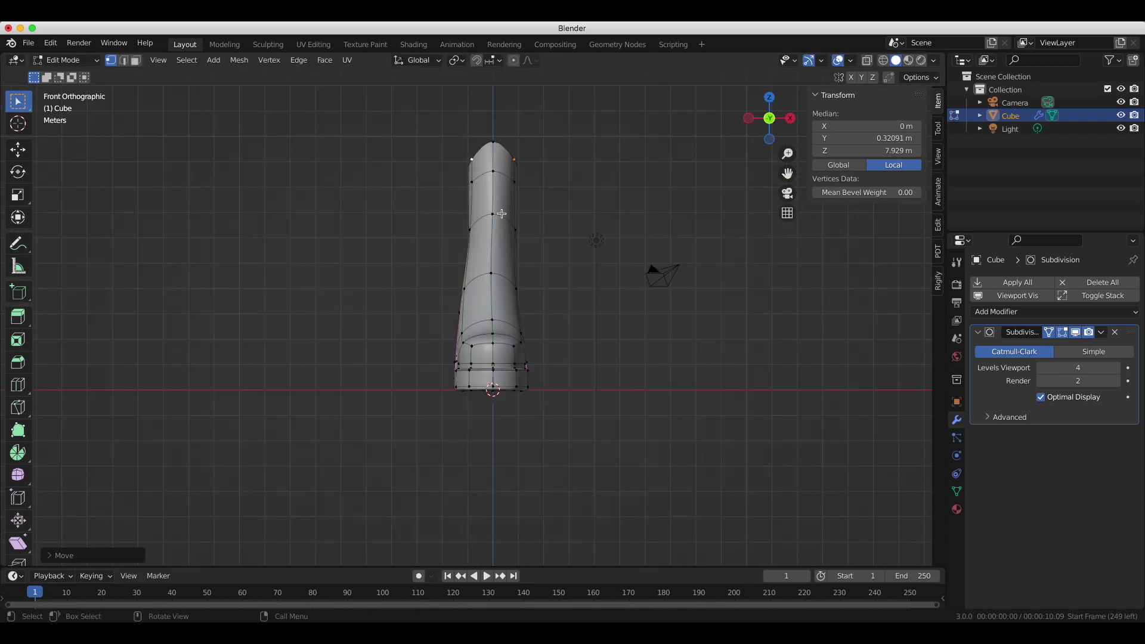
pyautogui.press('KP_3')
pyautogui.moveTo(609, 232); pyautogui.dragTo(603, 239, button='middle')
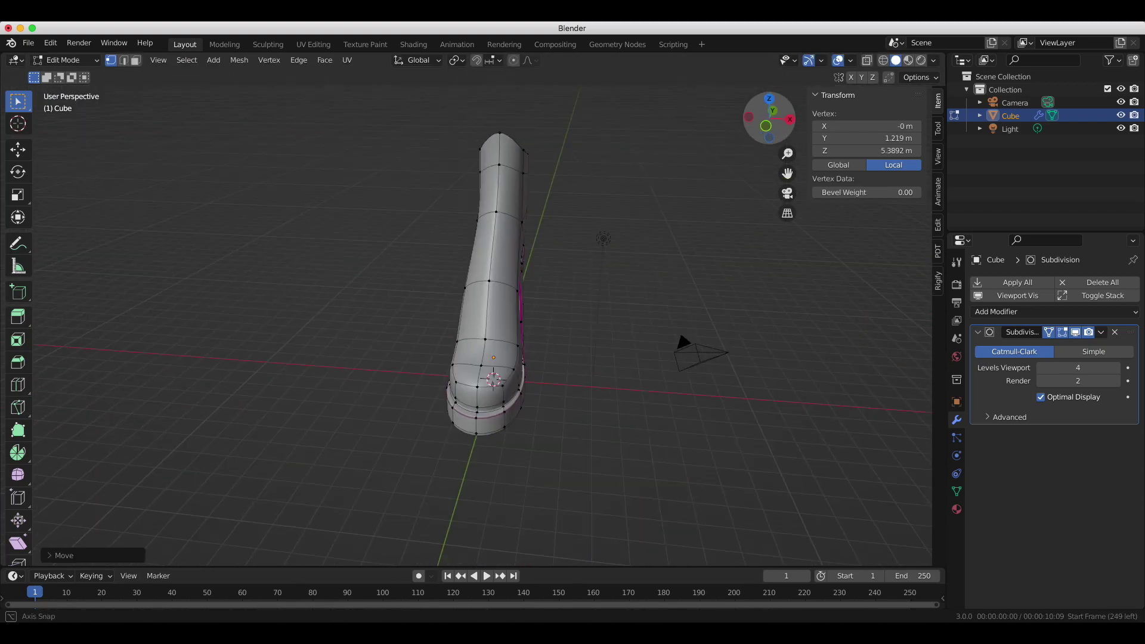
pyautogui.keyDown('shift'); pyautogui.click(484, 345); pyautogui.keyUp('shift')
pyautogui.press('KP_3')
pyautogui.scroll(3, 276, 423)
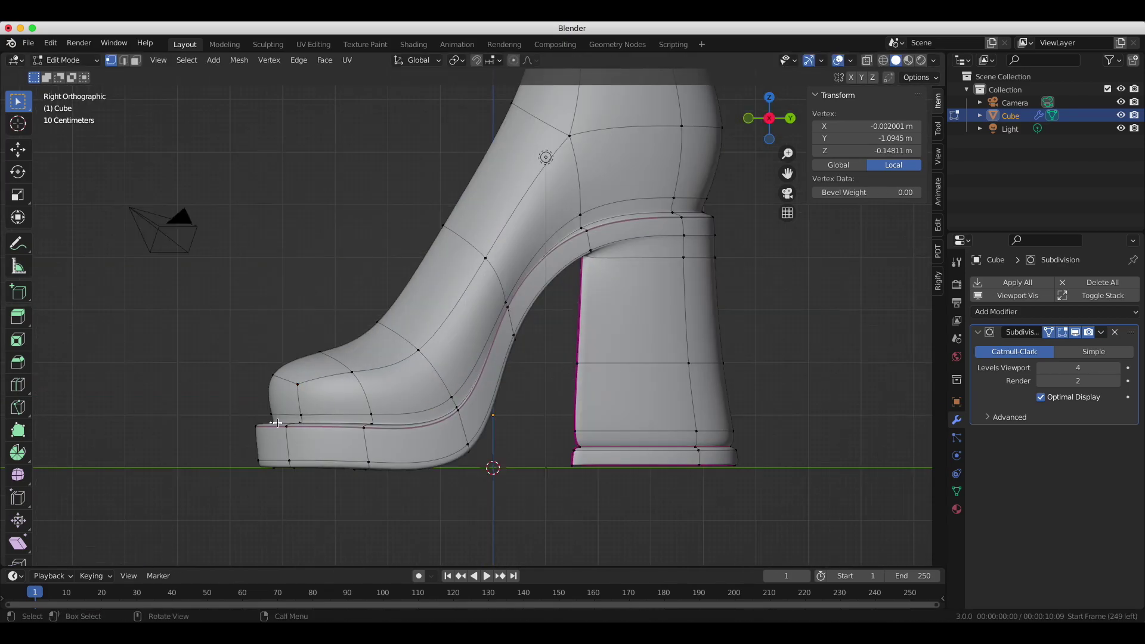
# Add more toe vertices to the selection and resize them.
pyautogui.keyDown('alt'); pyautogui.click(278, 385); pyautogui.keyUp('alt')
pyautogui.press('s')
pyautogui.press('Return')
pyautogui.moveTo(279, 385)
pyautogui.mouseDown(button='middle')
pyautogui.moveTo(357, 381)
pyautogui.moveTo(557, 187)
pyautogui.moveTo(489, 233)
pyautogui.moveTo(564, 271)
pyautogui.mouseUp(button='middle')
# Select the whole connected boot mesh and frame the heel in front view.
pyautogui.click(557, 186)
pyautogui.hotkey('ctrl', 'l')
pyautogui.press('KP_1')
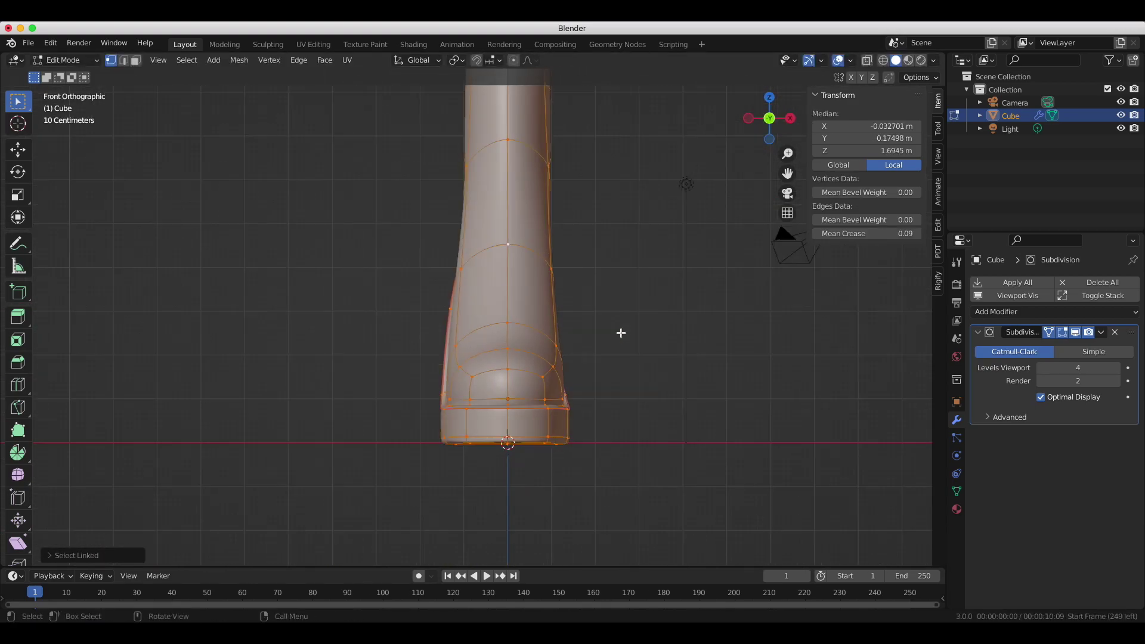
pyautogui.moveTo(617, 365)
pyautogui.mouseDown(button='middle')
pyautogui.moveTo(695, 189)
pyautogui.moveTo(388, 258)
pyautogui.mouseUp(button='middle')
pyautogui.scroll(5, 388, 258)
# Select two heel-corner vertices where the heel joins the boot.
pyautogui.click(388, 258)
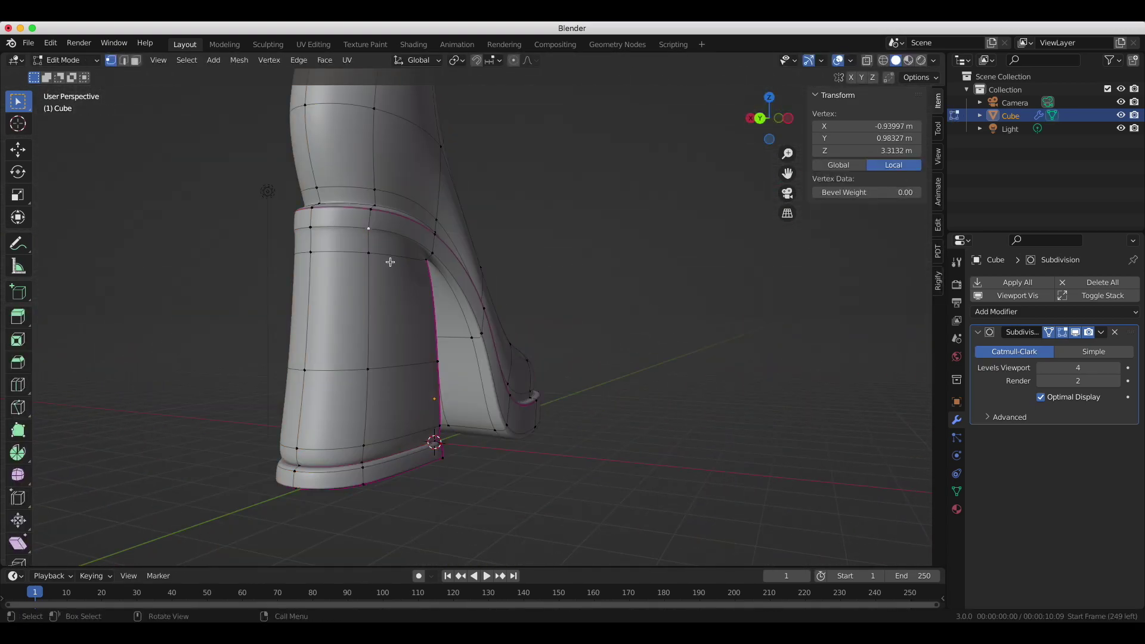
pyautogui.scroll(2, 693, 405)
pyautogui.keyDown('shift'); pyautogui.click(455, 271); pyautogui.keyUp('shift')
pyautogui.moveTo(455, 271)
pyautogui.mouseDown(button='middle')
pyautogui.moveTo(756, 312)
pyautogui.moveTo(610, 197)
pyautogui.mouseUp(button='middle')
pyautogui.moveTo(546, 239)
pyautogui.mouseDown(button='middle')
pyautogui.moveTo(453, 257)
pyautogui.moveTo(596, 226)
pyautogui.mouseUp(button='middle')
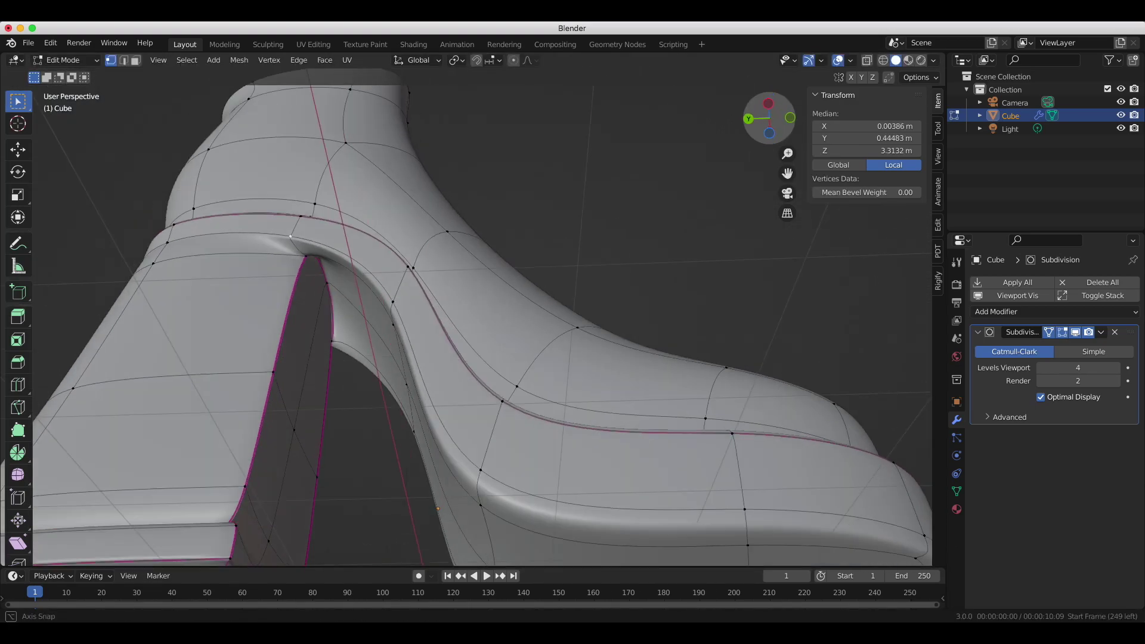
# Edge-slide a heel loop to a new position along the heel.
pyautogui.press('KP_3')
pyautogui.keyDown('alt'); pyautogui.click(715, 230); pyautogui.keyUp('alt')
pyautogui.scroll(3, 692, 260)
pyautogui.press('g')
pyautogui.press('g')
pyautogui.click(692, 259)
pyautogui.moveTo(692, 259); pyautogui.dragTo(444, 220, button='middle')
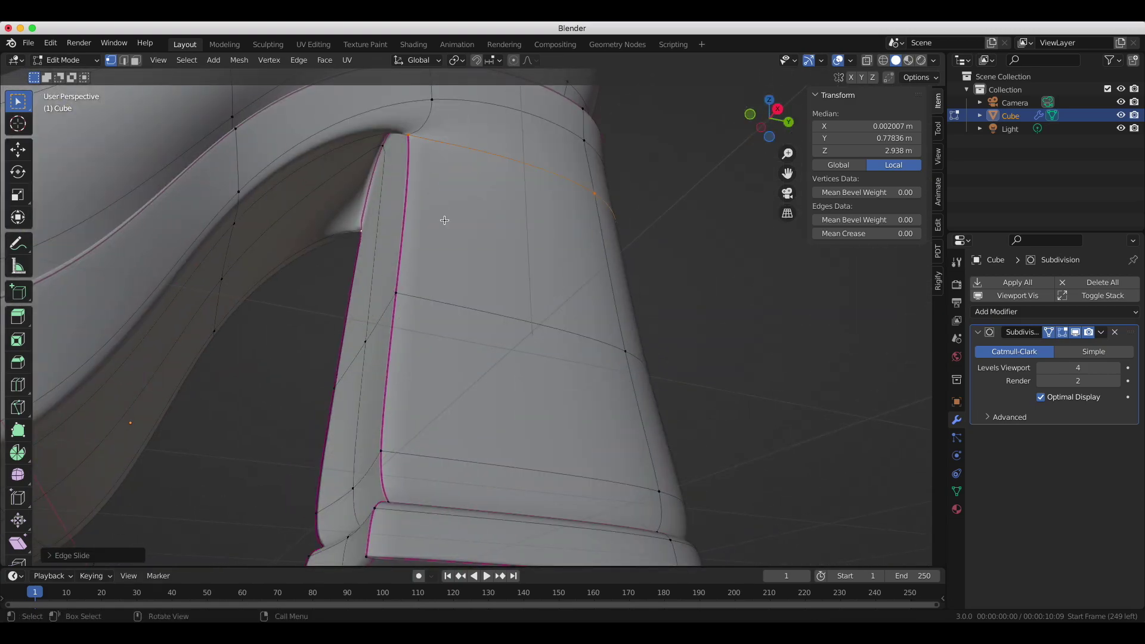
pyautogui.press('KP_3')
# Try a vertex slide on the heel, then cancel it.
pyautogui.hotkey('shift', 'v')
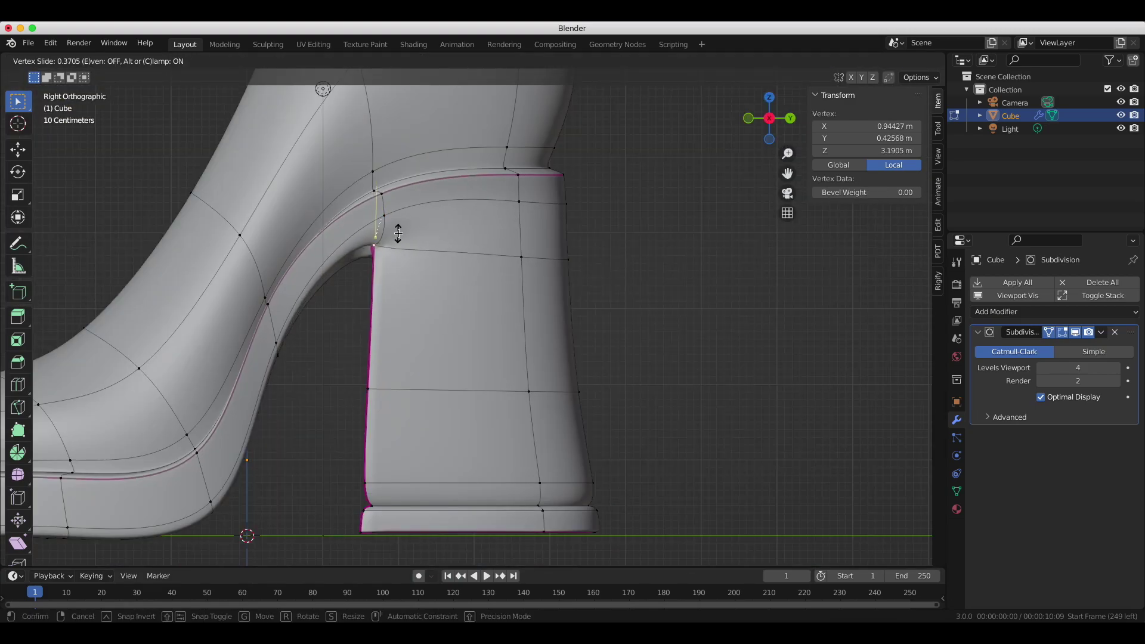
pyautogui.press('g')
pyautogui.moveTo(430, 270); pyautogui.dragTo(451, 271, button='middle')
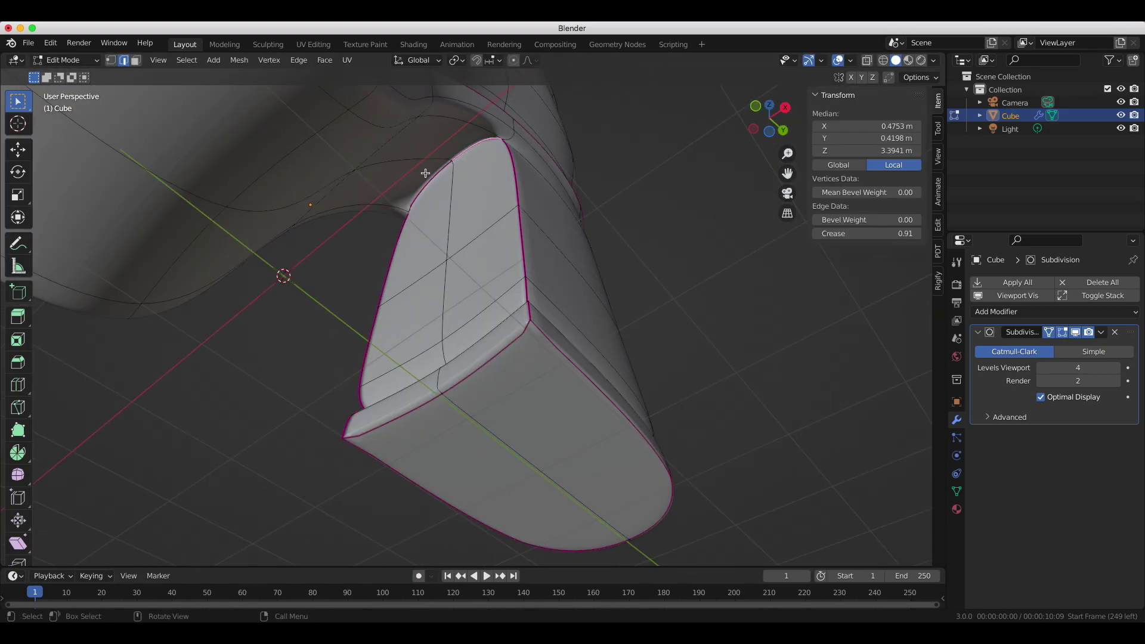
pyautogui.moveTo(543, 175); pyautogui.dragTo(364, 147, button='middle')
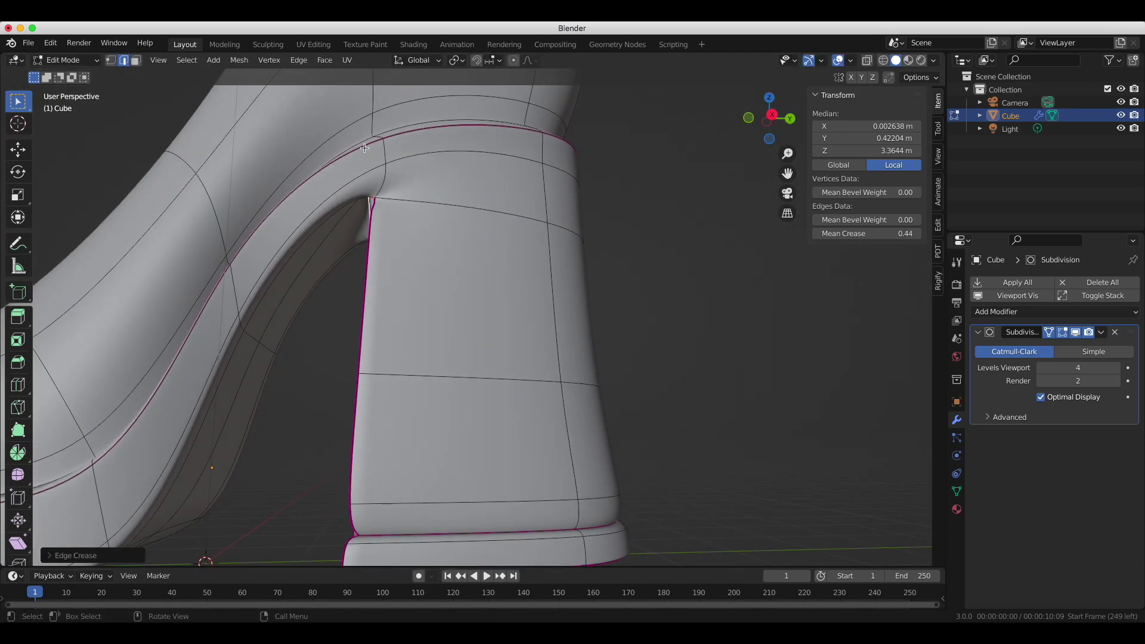
pyautogui.scroll(-5, 365, 187)
# Soften the heel edge crease and dissolve the unneeded edges at the heel join.
pyautogui.hotkey('shift', 'e')
pyautogui.click(545, 397)
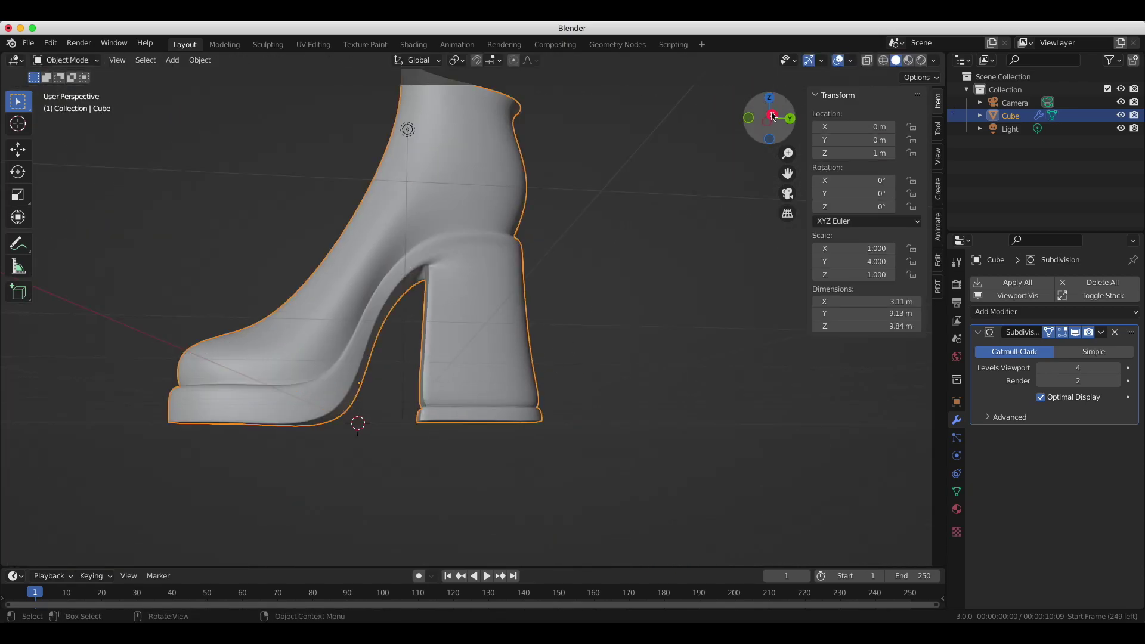
pyautogui.scroll(4, 498, 226)
pyautogui.click(576, 338)
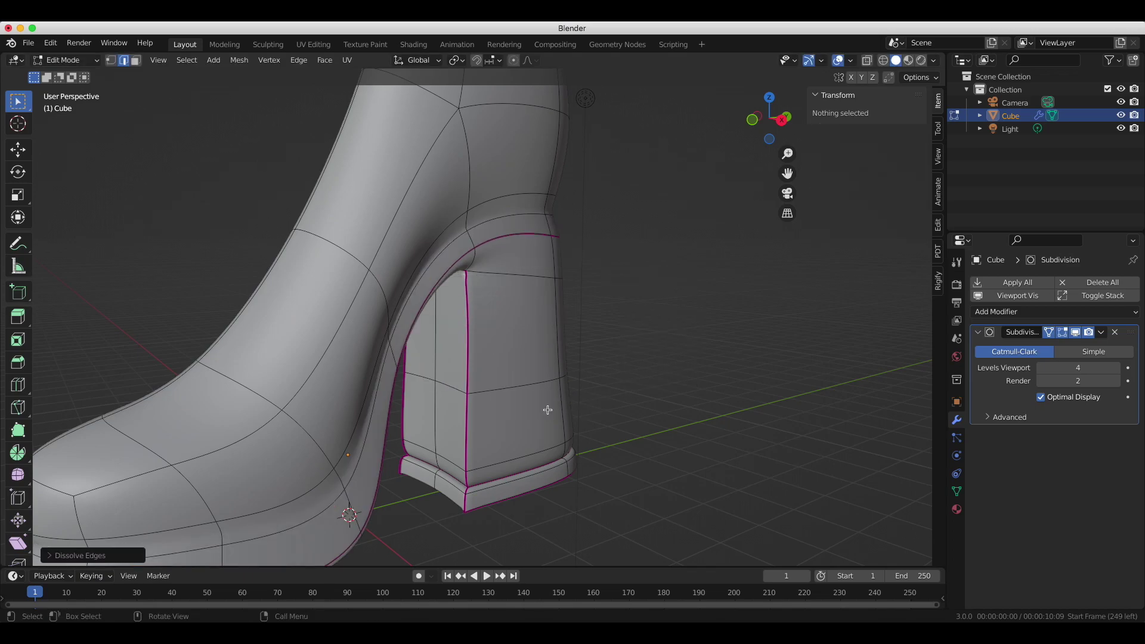
pyautogui.moveTo(544, 409); pyautogui.dragTo(608, 296, button='middle')
pyautogui.hotkey('ctrl', 'z')
# Cancel the pending crease and resize changes on the heel.
pyautogui.rightClick(868, 497)
pyautogui.moveTo(867, 498); pyautogui.dragTo(457, 239, button='middle')
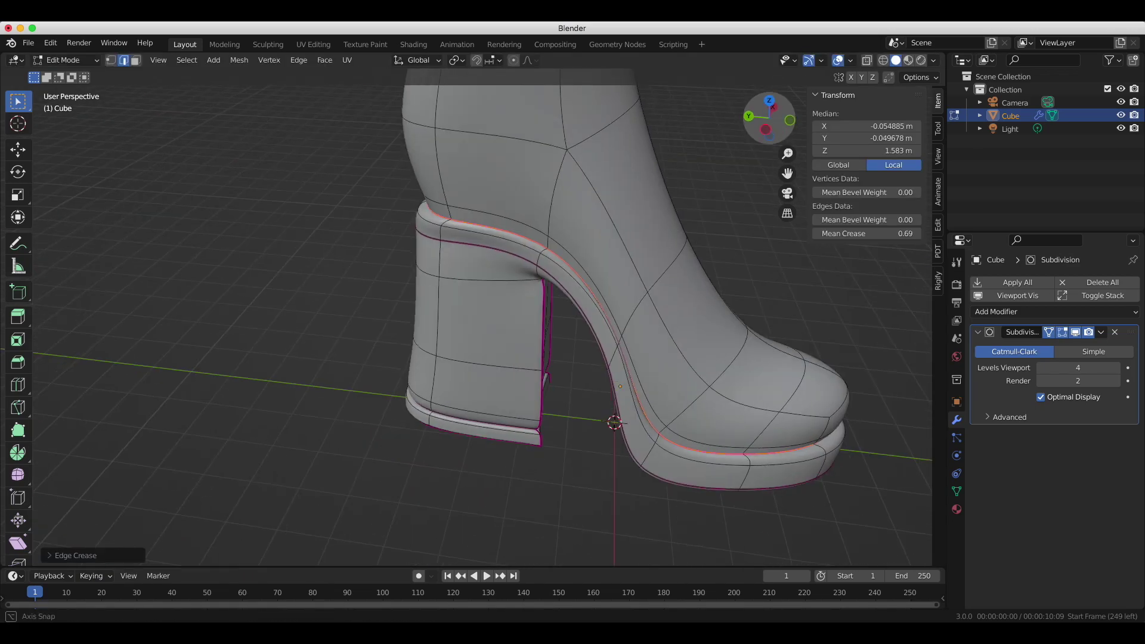
pyautogui.rightClick(584, 394)
pyautogui.moveTo(584, 395); pyautogui.dragTo(605, 215, button='middle')
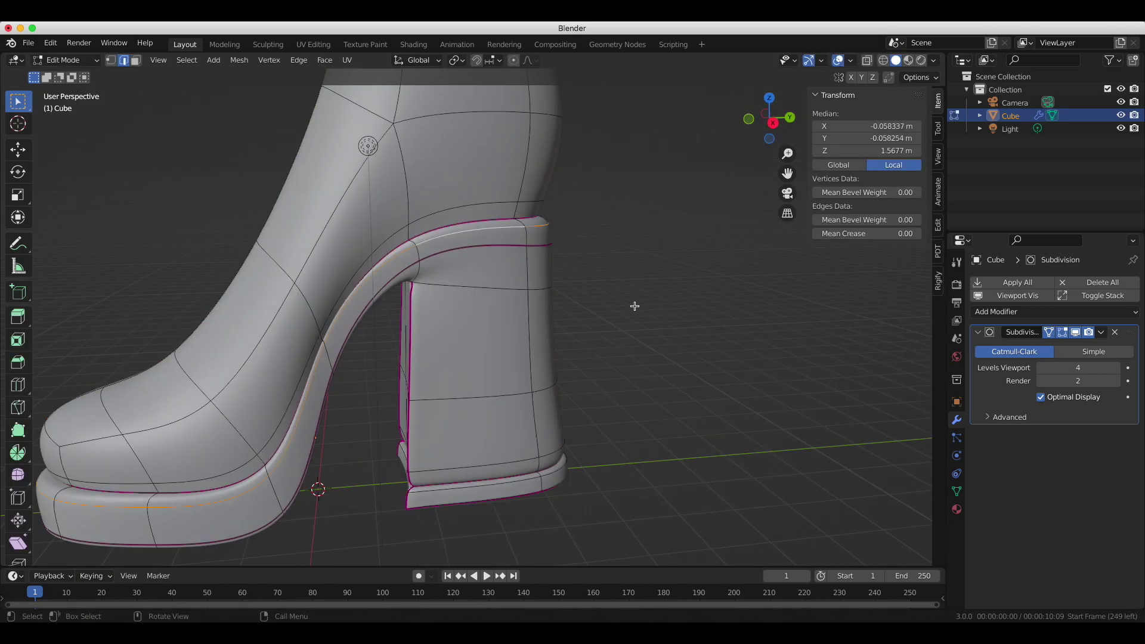
# Crease the loop along the platform rim.
pyautogui.click(826, 345)
pyautogui.press('Tab')
pyautogui.moveTo(620, 485); pyautogui.dragTo(625, 484, button='middle')
pyautogui.press('Tab')
pyautogui.scroll(-5, 625, 484)
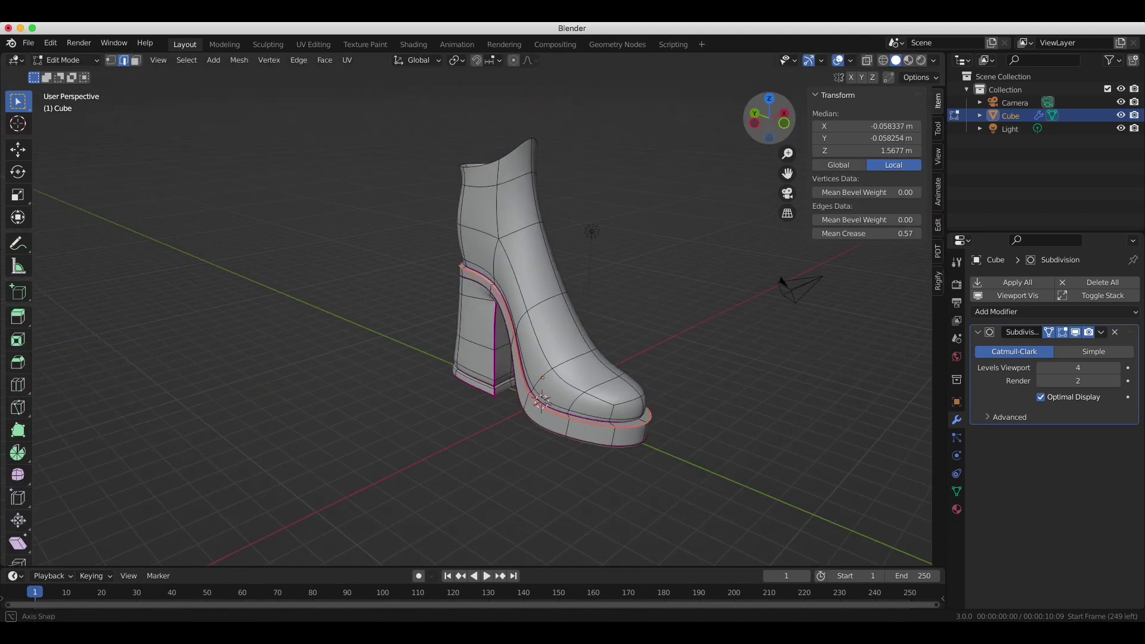
# Return to Object Mode and apply the boot's scale with Ctrl+A.
pyautogui.press('Tab')
pyautogui.click(781, 119)
pyautogui.hotkey('ctrl', 'a')
# Shrink the boot to 0.155 scale and reset it to the world origin.
pyautogui.click(560, 364)
pyautogui.press('s')
pyautogui.click(442, 427)
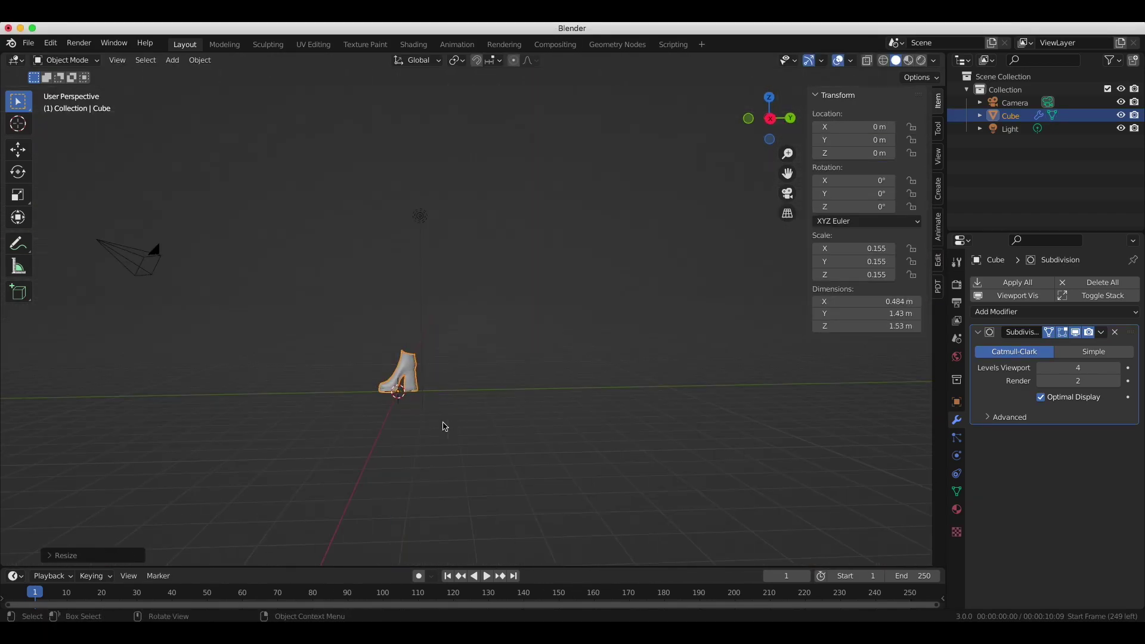
pyautogui.scroll(4, 442, 426)
pyautogui.moveTo(787, 173); pyautogui.dragTo(596, 298, button='middle')
# Check the boot's material settings and switch to material preview.
pyautogui.press('Tab')
pyautogui.click(956, 509)
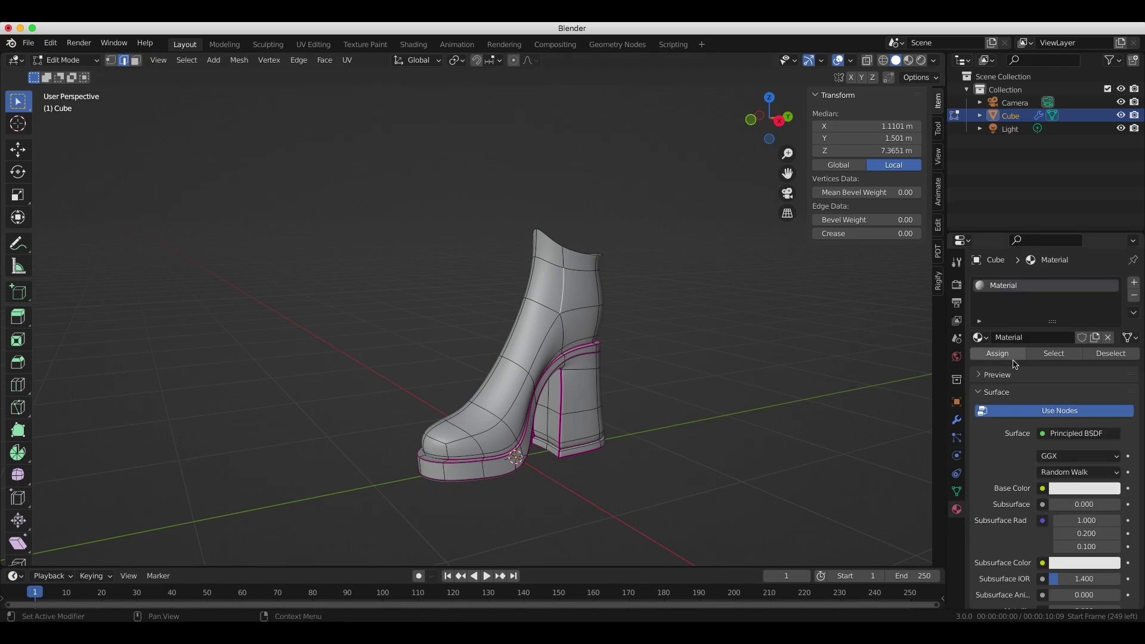
pyautogui.press('Tab')
pyautogui.click(908, 60)
# Add a large floor plane with its back edge extruded up into a backdrop wall.
pyautogui.hotkey('shift', 'a')
pyautogui.press('s')
pyautogui.press('Tab')
pyautogui.press('e')
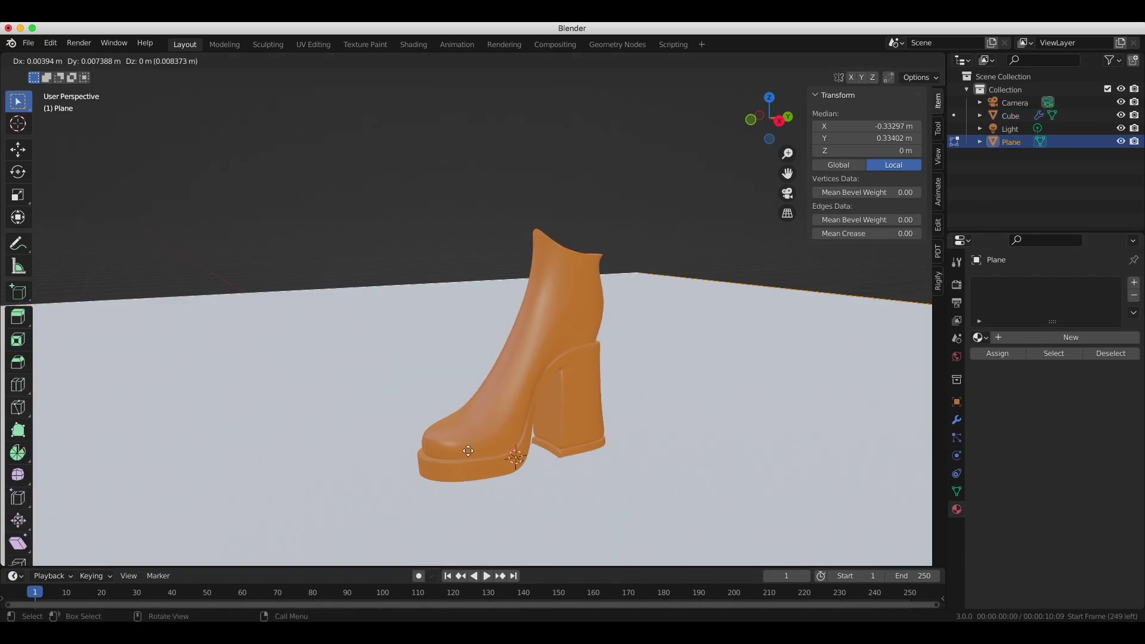
pyautogui.rightClick(146, 414)
pyautogui.press('Tab')
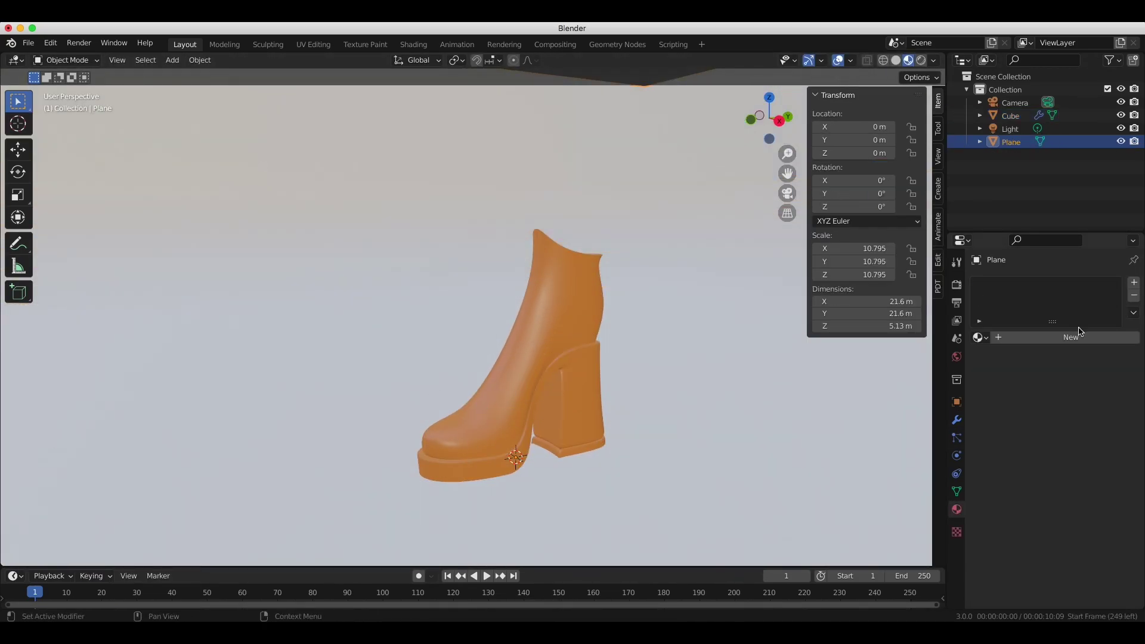
# Give the backdrop plane a new dark material and preview it in rendered mode.
pyautogui.click(1070, 337)
pyautogui.click(1084, 472)
pyautogui.click(1009, 115)
pyautogui.click(921, 60)
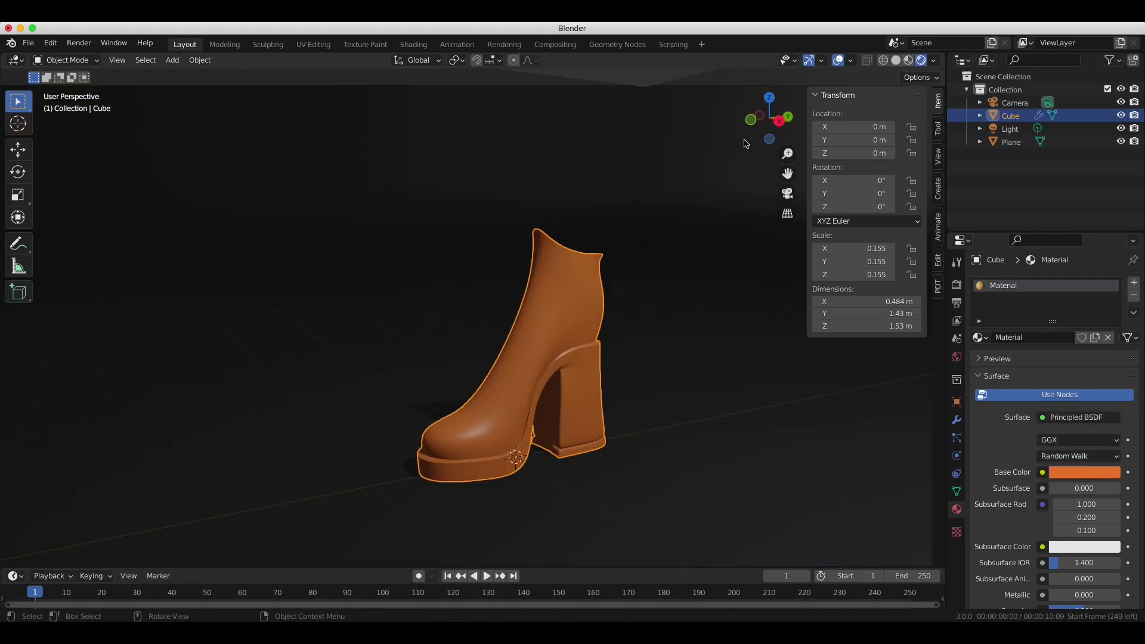
pyautogui.scroll(5, 536, 328)
pyautogui.moveTo(537, 328); pyautogui.dragTo(572, 322, button='middle')
# Hide the backdrop and add a second boot material slot using the orange Material.
pyautogui.click(1084, 472)
pyautogui.click(1121, 142)
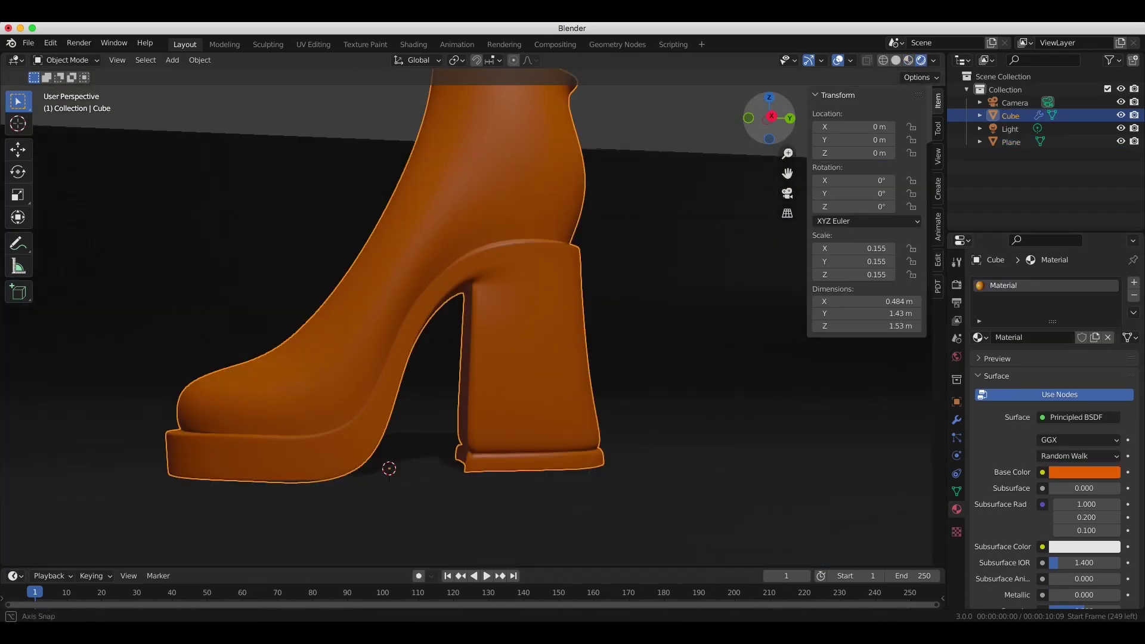
pyautogui.moveTo(477, 328)
pyautogui.mouseDown(button='middle')
pyautogui.moveTo(418, 298)
pyautogui.moveTo(477, 334)
pyautogui.mouseUp(button='middle')
pyautogui.click(1133, 282)
pyautogui.click(978, 363)
pyautogui.click(1013, 411)
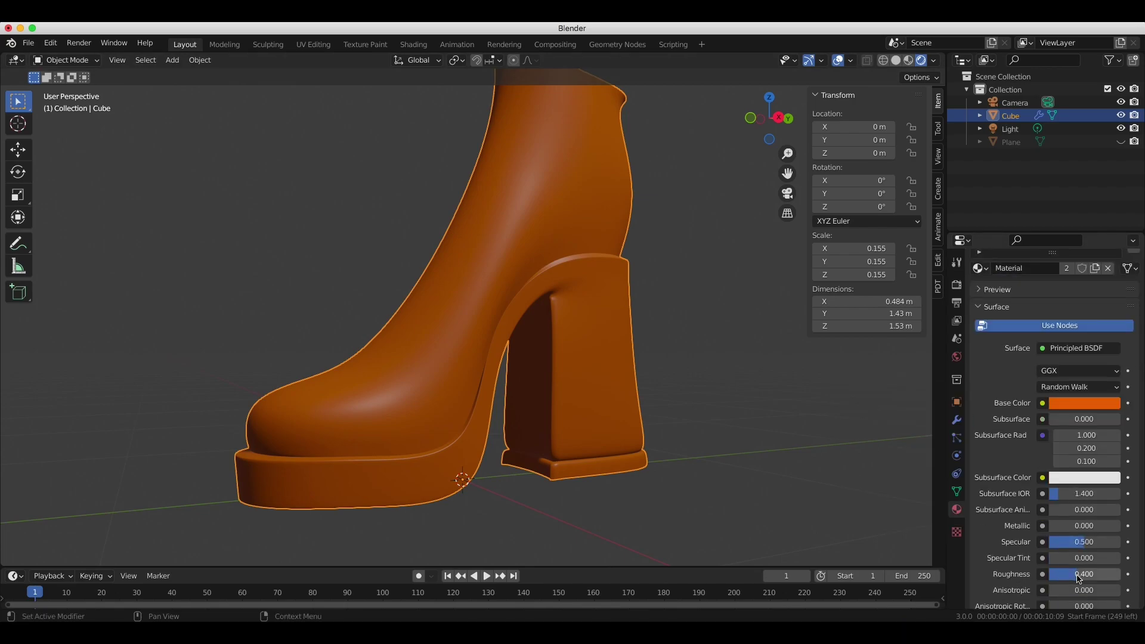
pyautogui.scroll(-1, 1049, 388)
pyautogui.press('Tab')
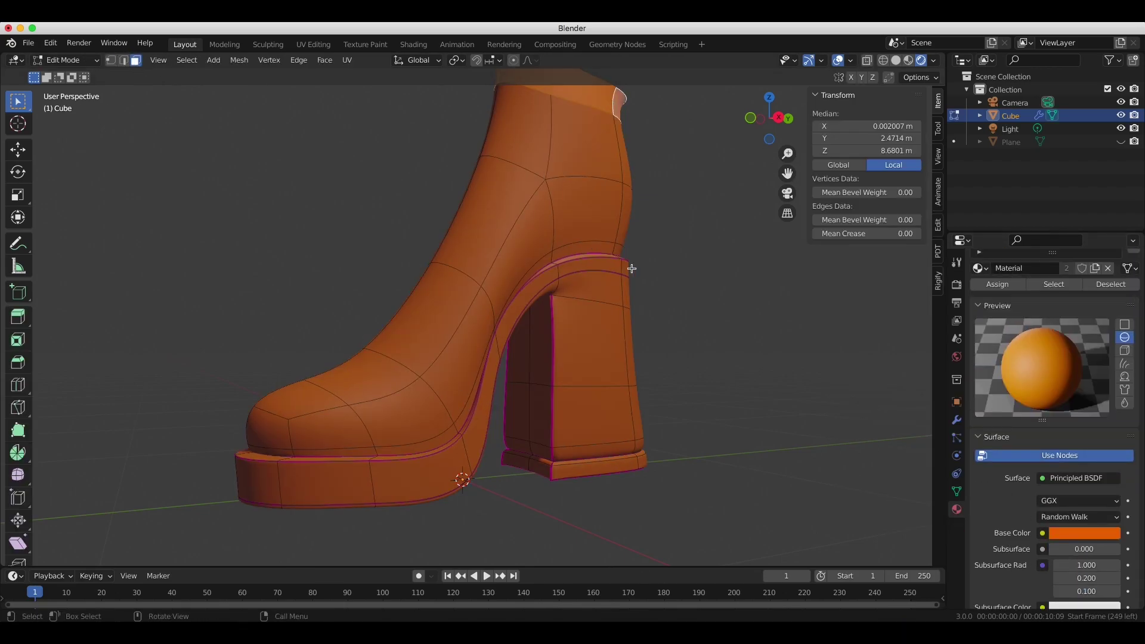
# Select the boot's underside faces, including the heel's bottom face, from the right-side view.
pyautogui.press('KP_3')
pyautogui.press('l')
pyautogui.scroll(4, 304, 366)
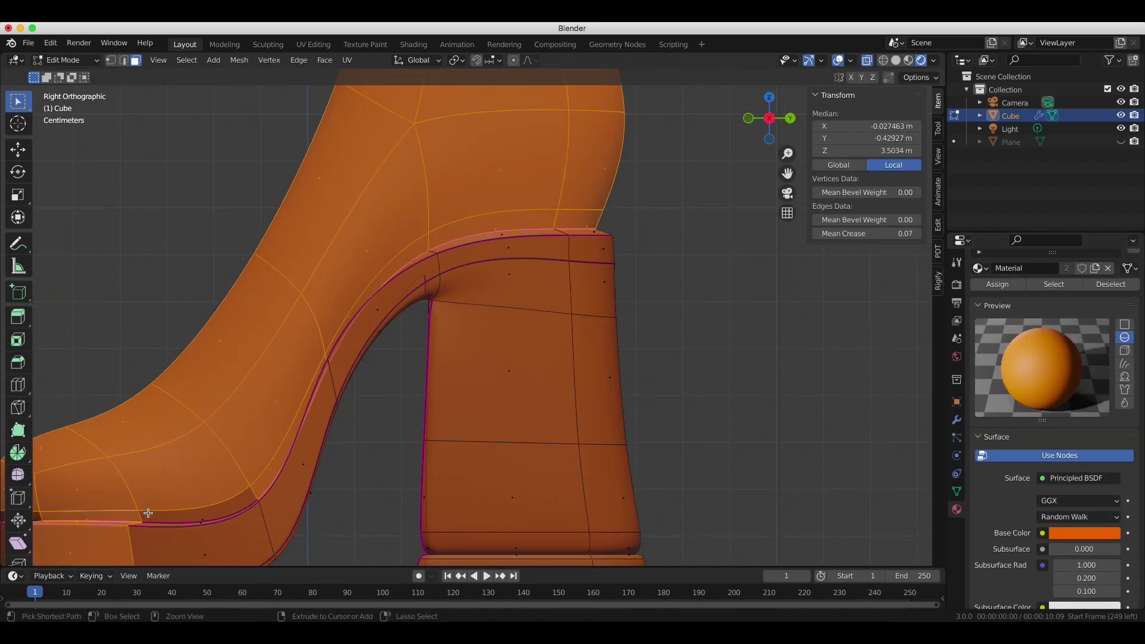
pyautogui.keyDown('ctrl'); pyautogui.click(148, 513); pyautogui.keyUp('ctrl')
pyautogui.moveTo(148, 513); pyautogui.dragTo(537, 357, button='middle')
pyautogui.scroll(2, 1005, 370)
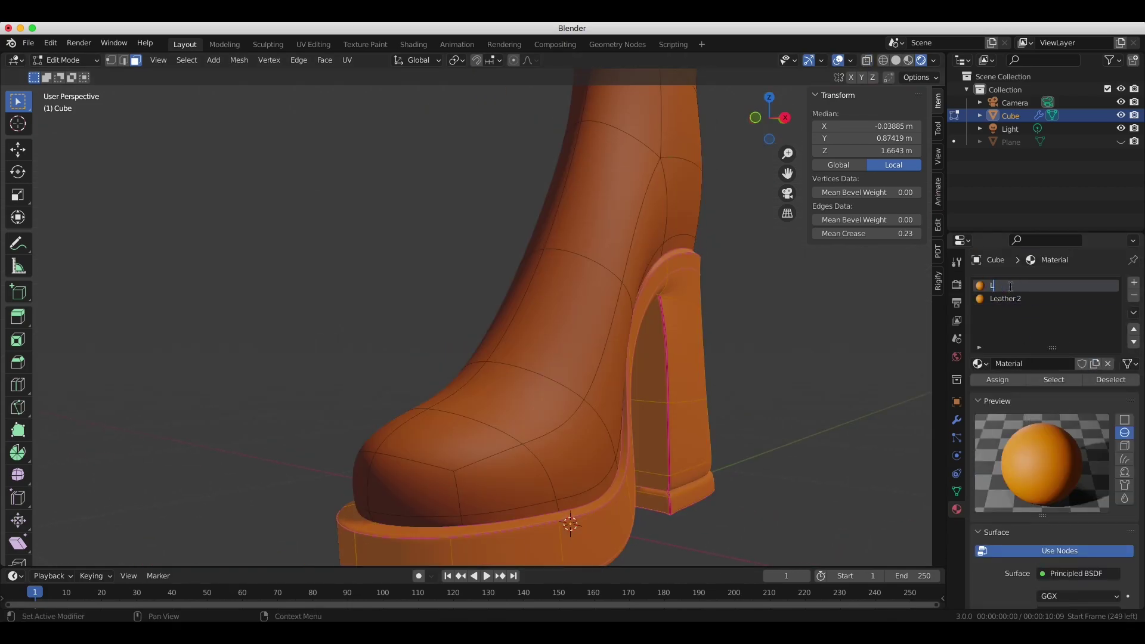
pyautogui.scroll(-3, 1009, 287)
pyautogui.scroll(-3, 1025, 310)
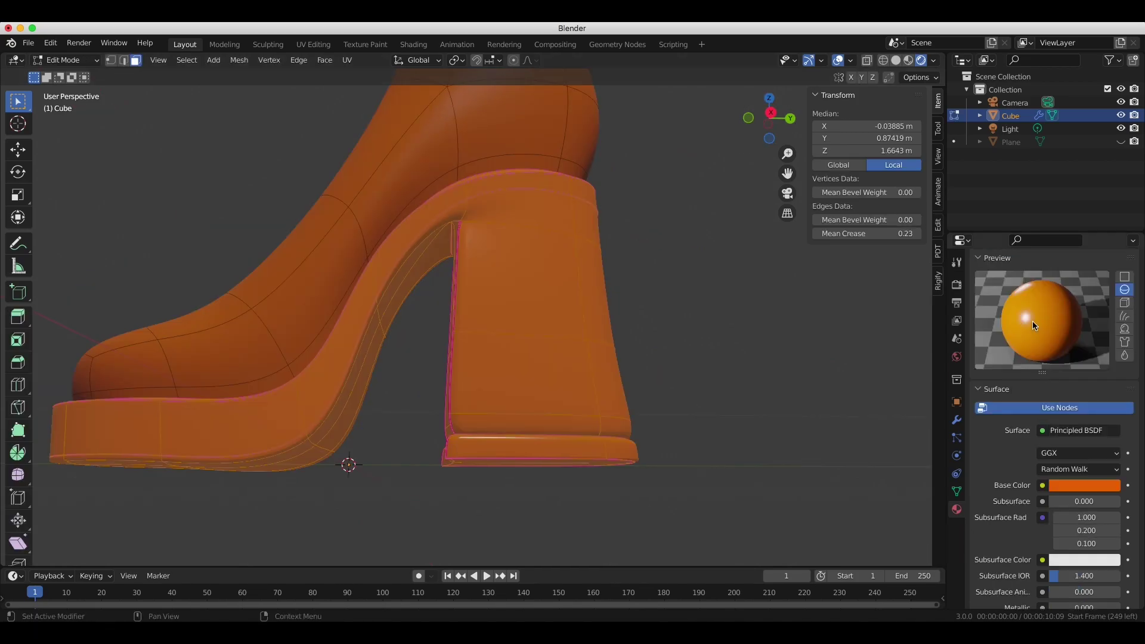
pyautogui.scroll(5, 1031, 325)
pyautogui.moveTo(418, 299); pyautogui.dragTo(536, 268, button='middle')
pyautogui.click(585, 306)
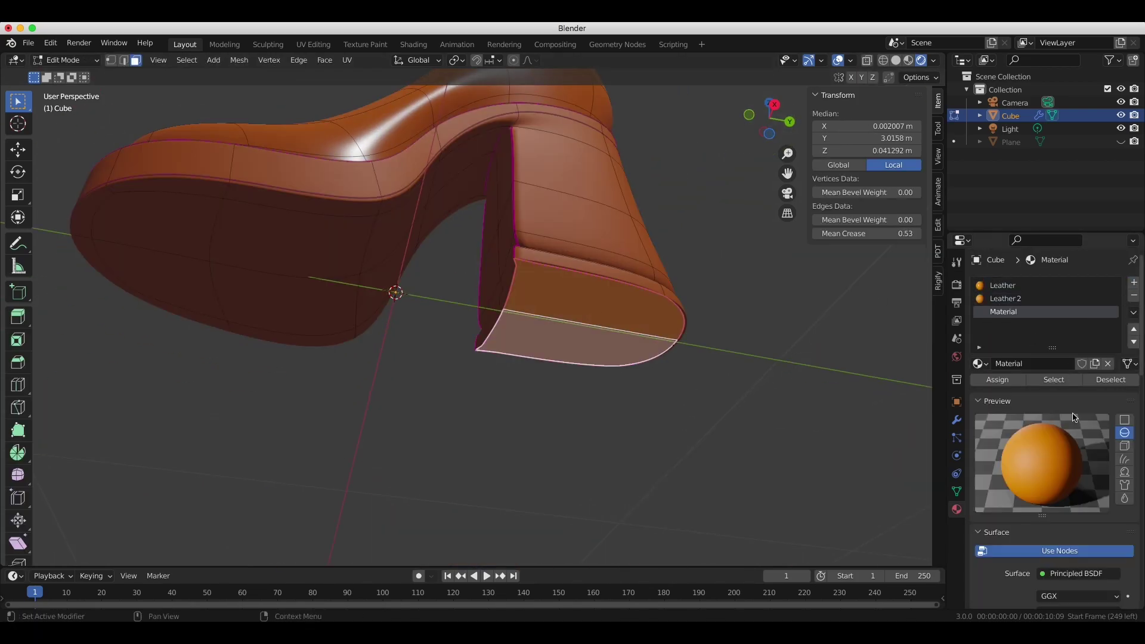
# Rename the new material to Sole.
pyautogui.doubleClick(1008, 311)
pyautogui.press('Return')
pyautogui.scroll(-5, 1043, 357)
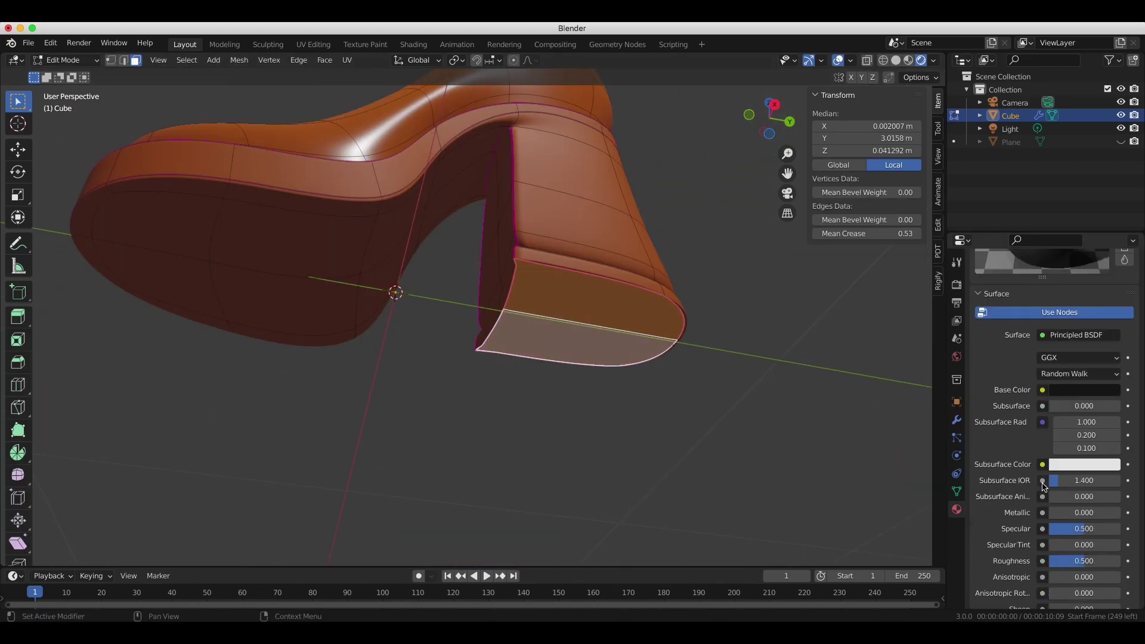
pyautogui.scroll(-3, 1044, 358)
# Check the boot in Object Mode and unhide the backdrop plane with Alt+H.
pyautogui.press('Tab')
pyautogui.moveTo(418, 238)
pyautogui.mouseDown(button='middle')
pyautogui.moveTo(468, 186)
pyautogui.moveTo(596, 250)
pyautogui.mouseUp(button='middle')
pyautogui.press('Tab')
pyautogui.scroll(10, 1044, 388)
pyautogui.moveTo(771, 322)
pyautogui.mouseDown(button='middle')
pyautogui.moveTo(577, 246)
pyautogui.moveTo(417, 334)
pyautogui.mouseUp(button='middle')
pyautogui.press('Tab')
pyautogui.hotkey('alt', 'h')
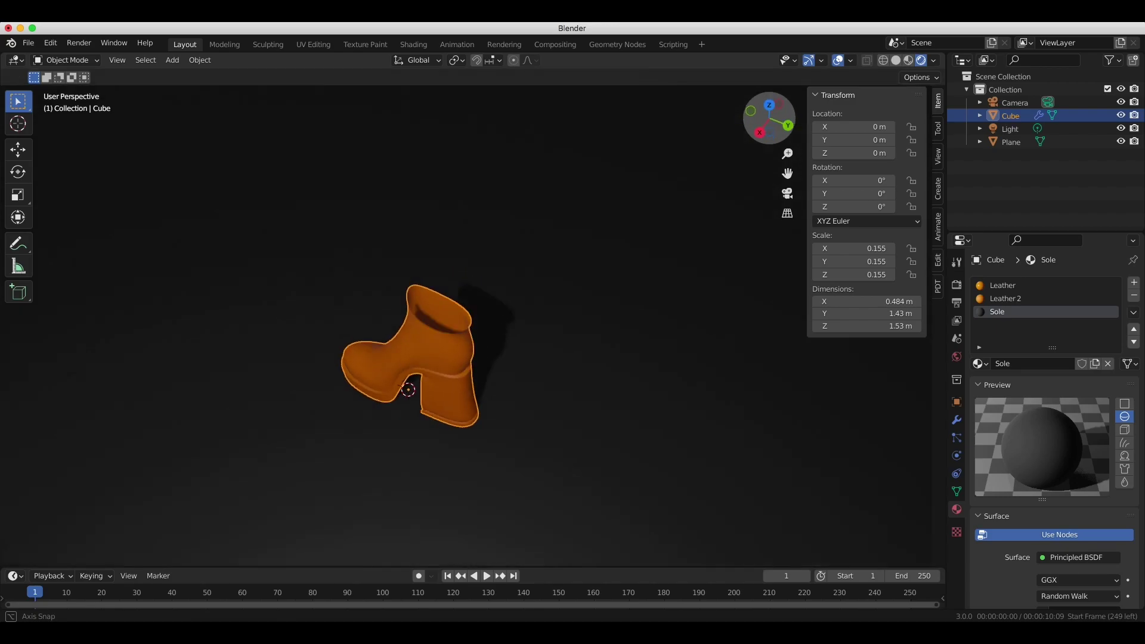
# Select the boot in Edit Mode and orbit to look up at the sole.
pyautogui.click(417, 340)
pyautogui.scroll(4, 416, 345)
pyautogui.scroll(3, 527, 235)
pyautogui.press('Tab')
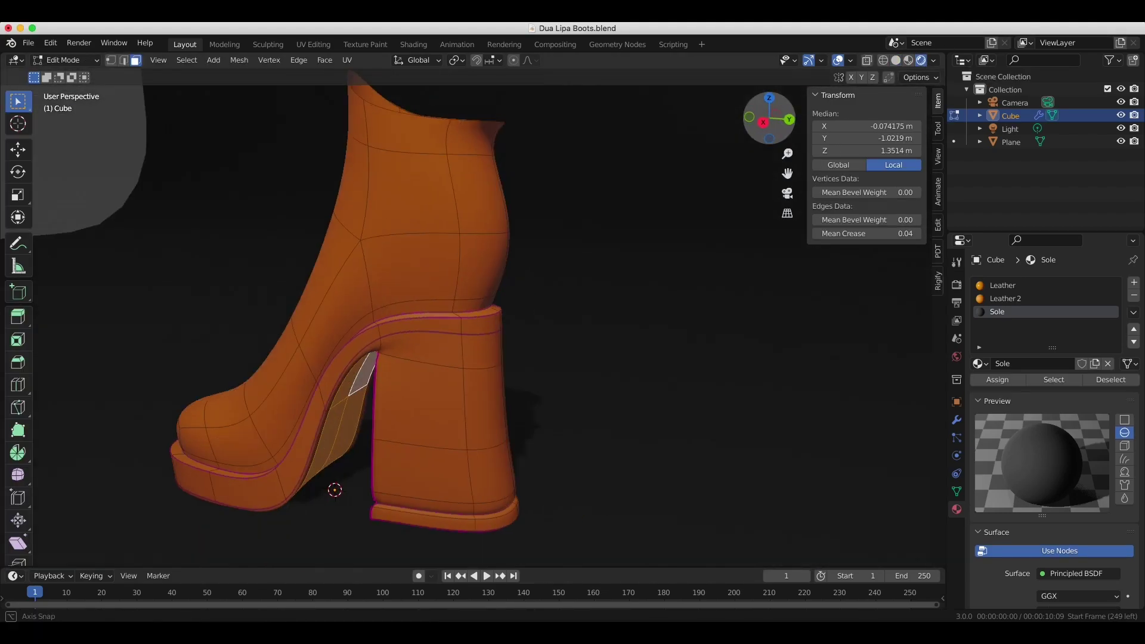
pyautogui.moveTo(528, 235); pyautogui.dragTo(381, 334, button='middle')
pyautogui.scroll(6, 371, 128)
pyautogui.click(598, 421)
pyautogui.scroll(-8, 599, 421)
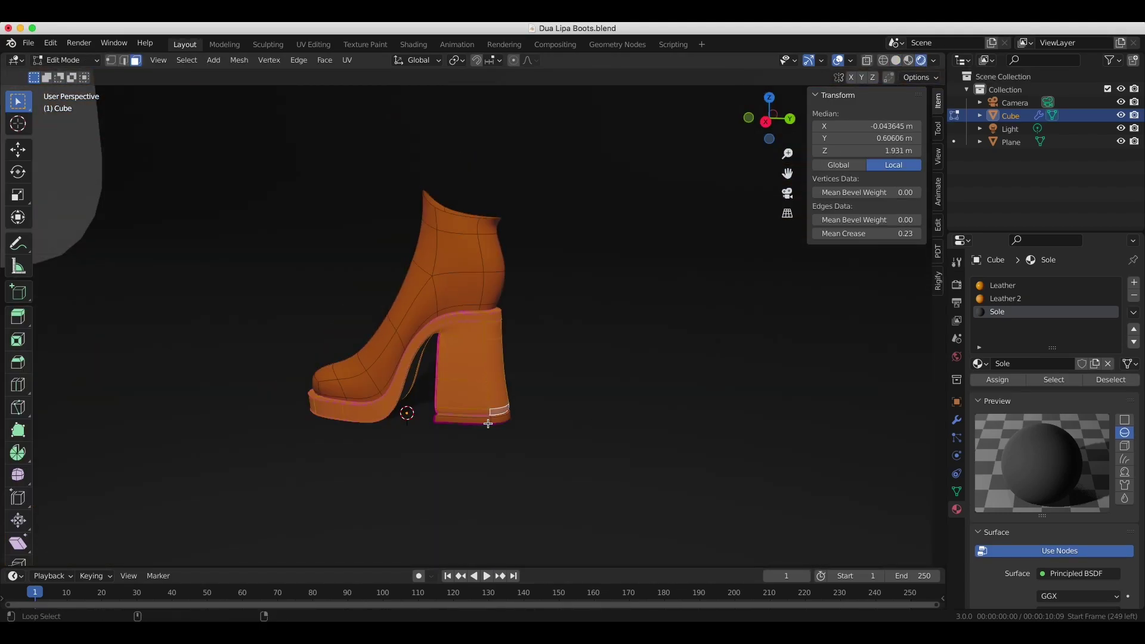
pyautogui.scroll(5, 490, 429)
pyautogui.moveTo(288, 258); pyautogui.dragTo(539, 367, button='middle')
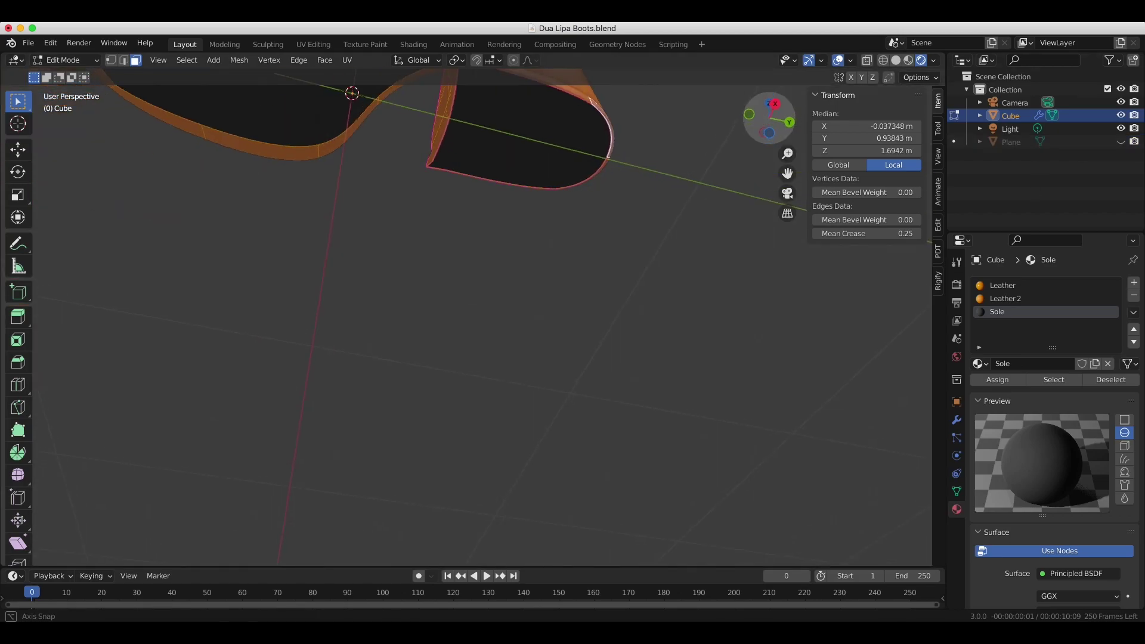
# Circle-select the black sole faces and separate them into their own object.
pyautogui.press('c')
pyautogui.moveTo(539, 367); pyautogui.dragTo(220, 340)
pyautogui.press('p')
pyautogui.click(477, 412)
pyautogui.press('Tab')
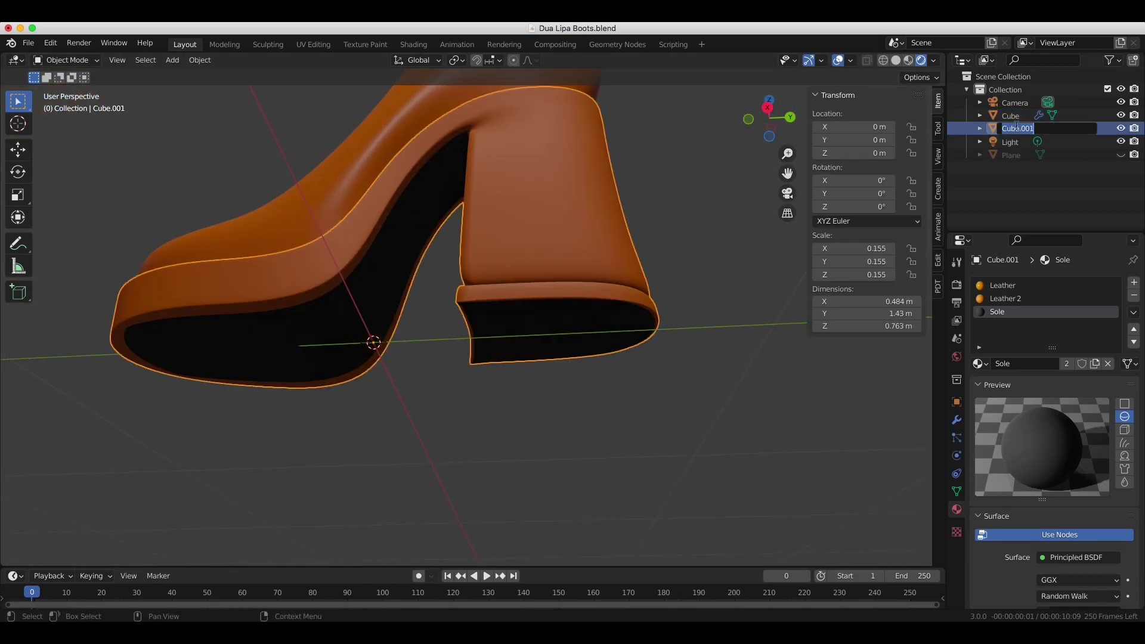
# Rename the boot object in the Outliner.
pyautogui.doubleClick(1009, 115)
pyautogui.write('B')
pyautogui.moveTo(641, 174); pyautogui.dragTo(536, 197, button='middle')
# Hide the Sole and select the boot's bottom boundary edge loop.
pyautogui.click(1121, 154)
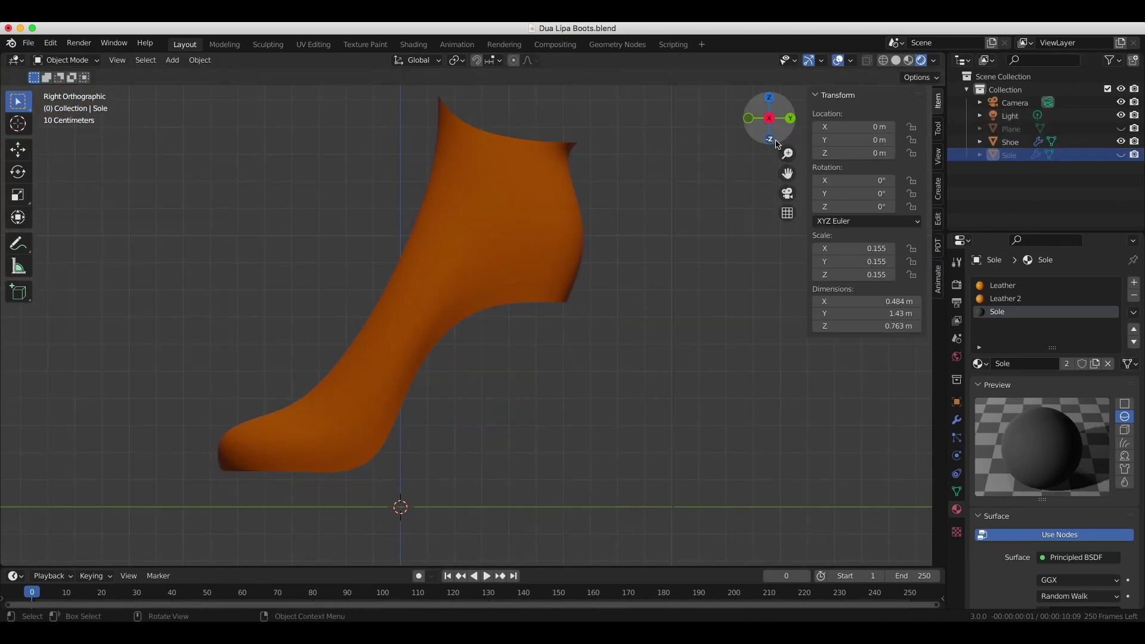
pyautogui.press('Tab')
pyautogui.scroll(5, 435, 207)
pyautogui.press('2')
pyautogui.keyDown('alt'); pyautogui.click(435, 207); pyautogui.keyUp('alt')
pyautogui.moveTo(460, 227); pyautogui.dragTo(475, 266, button='middle')
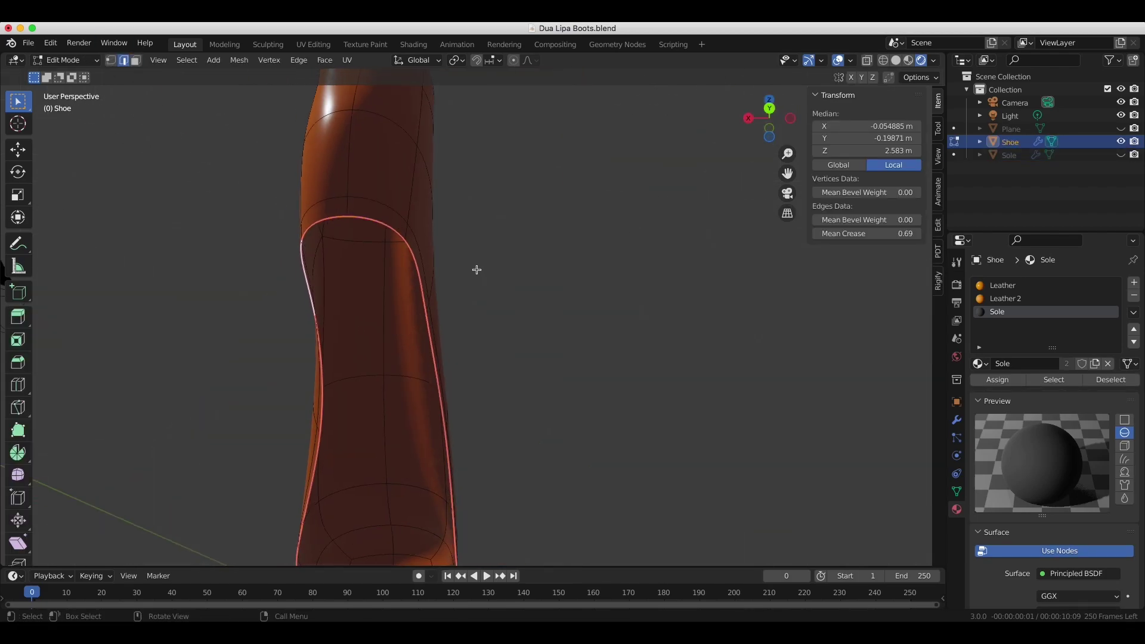
pyautogui.moveTo(169, 133); pyautogui.dragTo(239, 137, button='middle')
# Lower the upper's bottom edge loop and move a copy of it downward in right view.
pyautogui.moveTo(525, 251); pyautogui.dragTo(560, 242, button='middle')
pyautogui.press('KP_3')
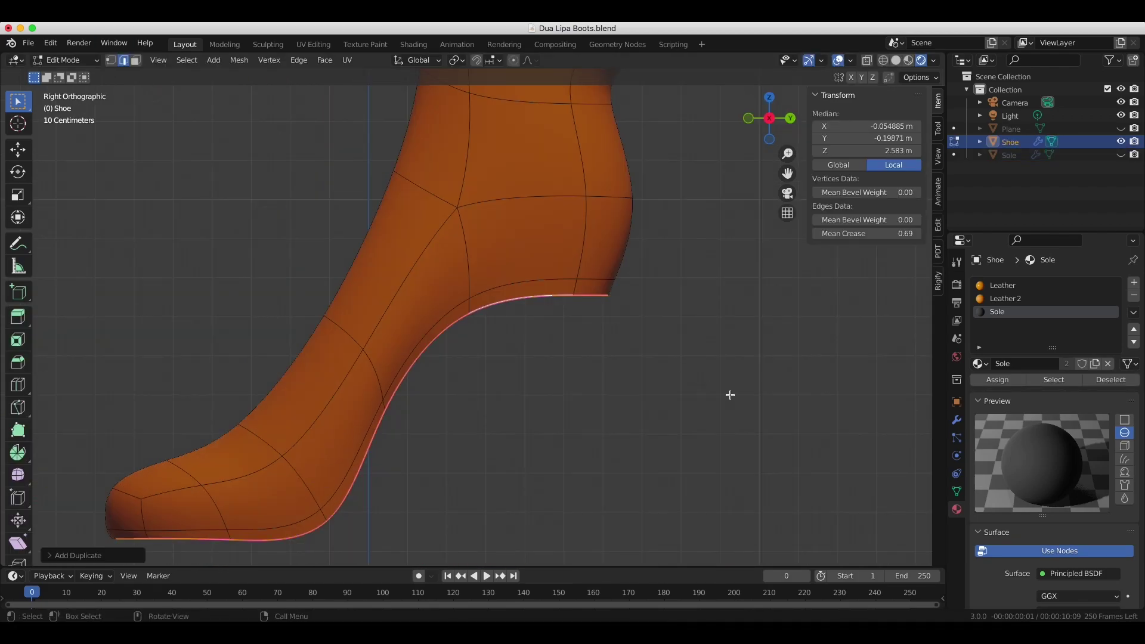
pyautogui.press('g')
pyautogui.press('z')
pyautogui.click(685, 386)
# Subdivide the new outline edges and hide the rest of the shoe mesh around the sole outline.
pyautogui.press('1')
pyautogui.moveTo(685, 386)
pyautogui.mouseDown(button='middle')
pyautogui.moveTo(419, 514)
pyautogui.moveTo(378, 409)
pyautogui.moveTo(647, 294)
pyautogui.mouseUp(button='middle')
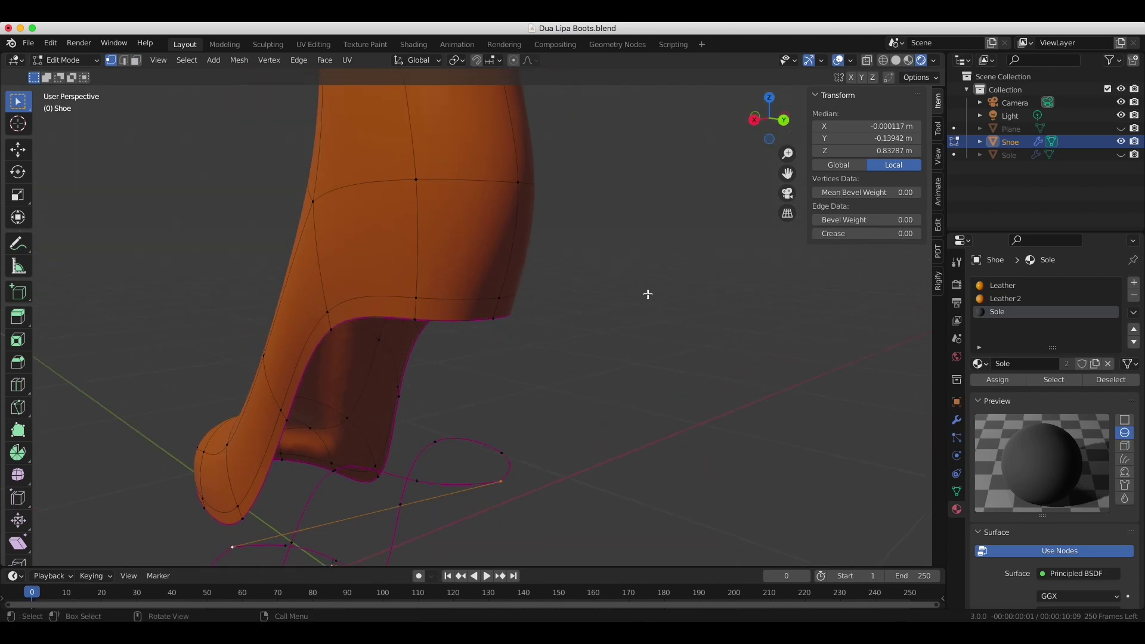
pyautogui.rightClick(474, 580)
pyautogui.click(447, 325)
pyautogui.moveTo(811, 149); pyautogui.dragTo(562, 153, button='middle')
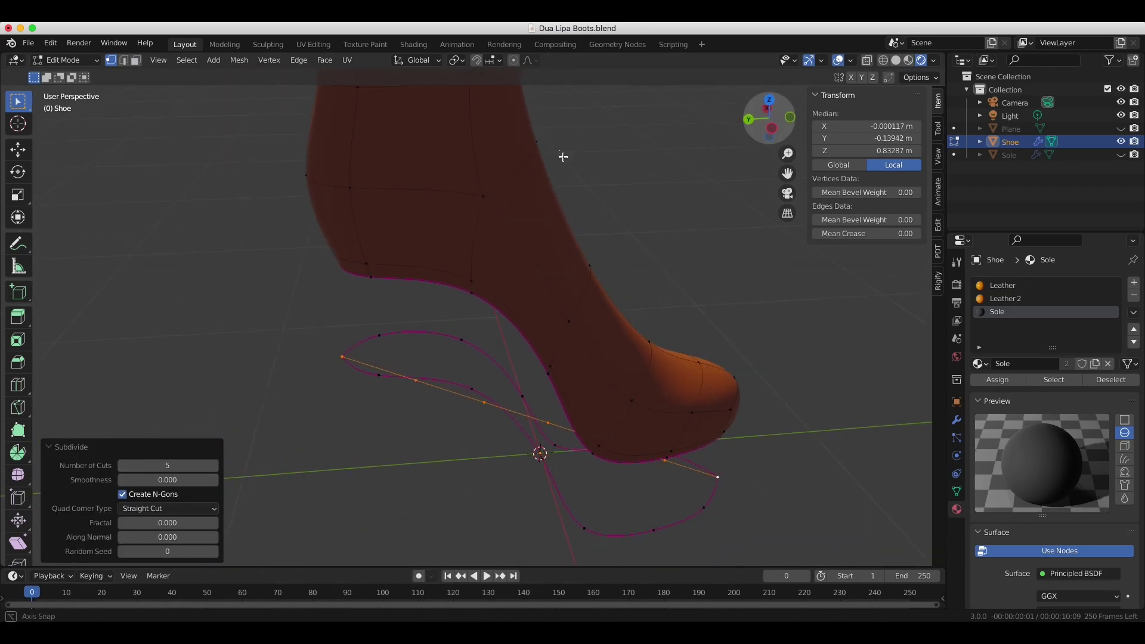
pyautogui.press('l')
pyautogui.press('h')
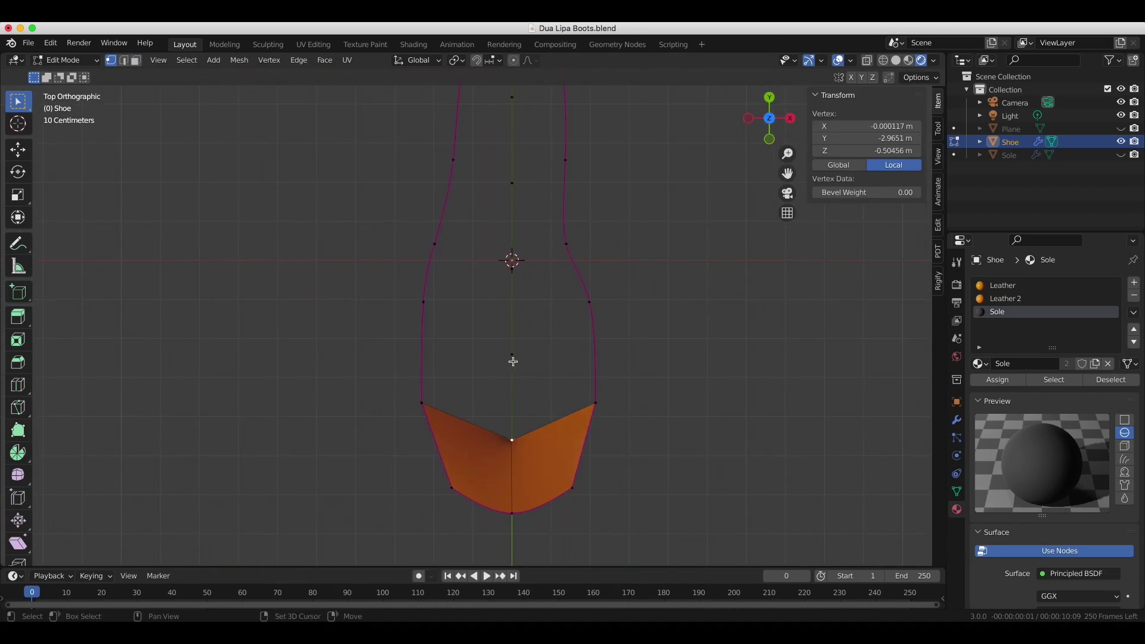
pyautogui.moveTo(787, 173); pyautogui.dragTo(773, 178)
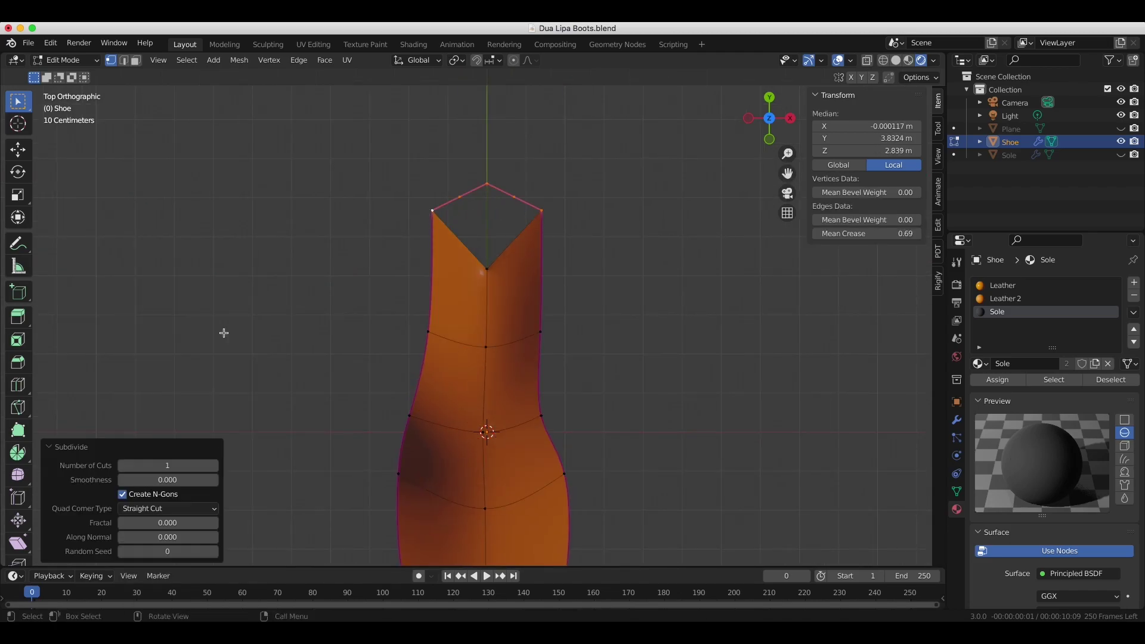
# Select the connected sole strip and reveal the hidden shoe upper.
pyautogui.click(459, 255)
pyautogui.moveTo(459, 256); pyautogui.dragTo(459, 179, button='middle')
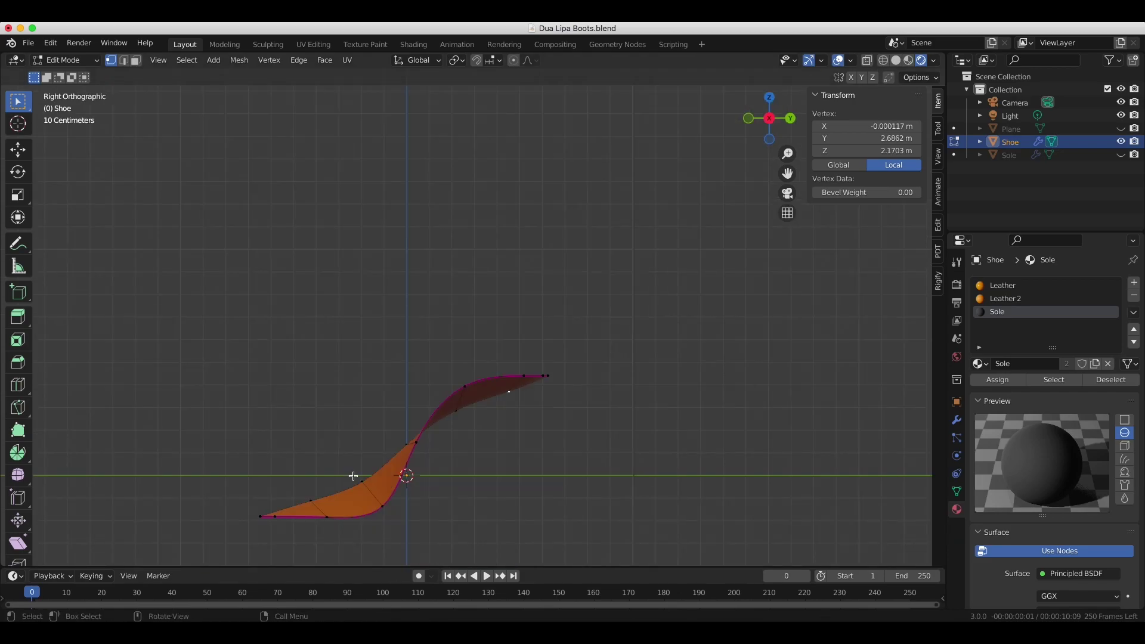
pyautogui.press('l')
pyautogui.moveTo(733, 256)
pyautogui.mouseDown(button='middle')
pyautogui.moveTo(613, 380)
pyautogui.moveTo(455, 409)
pyautogui.mouseUp(button='middle')
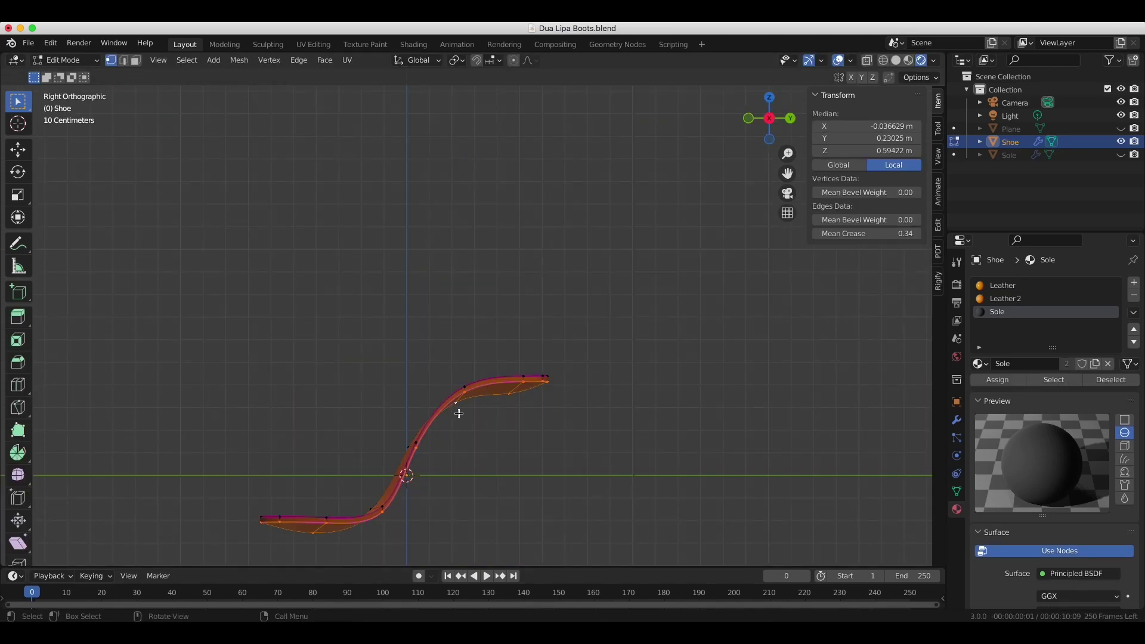
pyautogui.press('h')
pyautogui.hotkey('alt', 'h')
pyautogui.moveTo(434, 475); pyautogui.dragTo(486, 270, button='middle')
pyautogui.press('l')
# Move the sole strip straight down under the upper in right view with see-through on.
pyautogui.press('KP_3')
pyautogui.hotkey('alt', 'z')
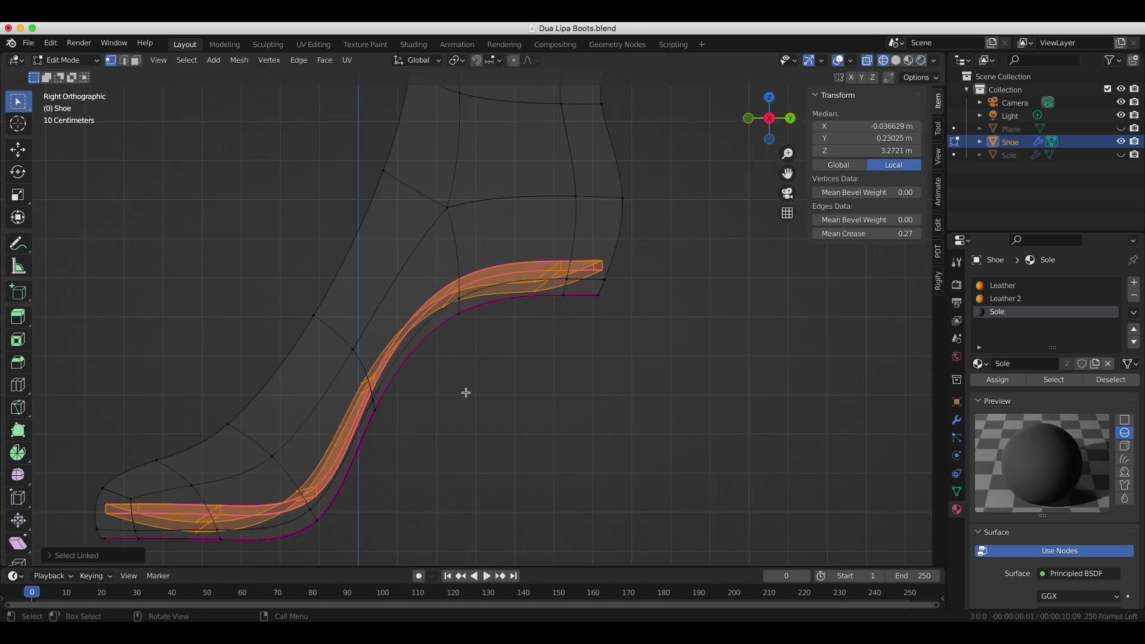
pyautogui.press('g')
pyautogui.press('z')
pyautogui.click(463, 414)
pyautogui.moveTo(463, 413); pyautogui.dragTo(549, 544, button='middle')
pyautogui.press('KP_3')
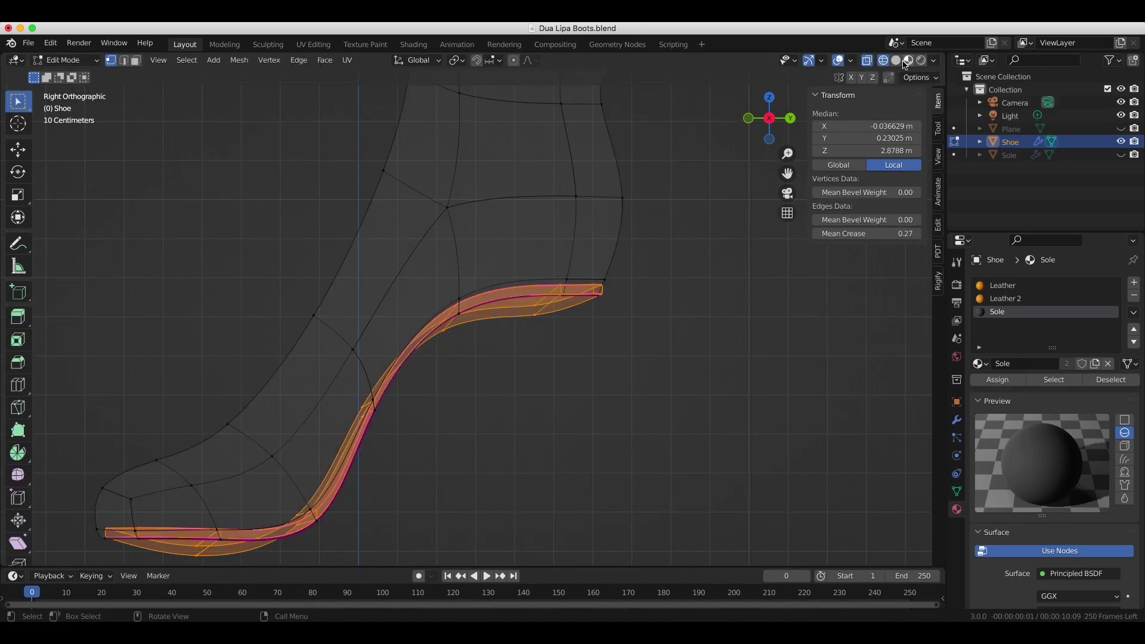
# Switch to material preview, resize an edge loop, and frame the whole boot from the back.
pyautogui.click(907, 60)
pyautogui.press('Tab')
pyautogui.press('Tab')
pyautogui.scroll(3, 544, 298)
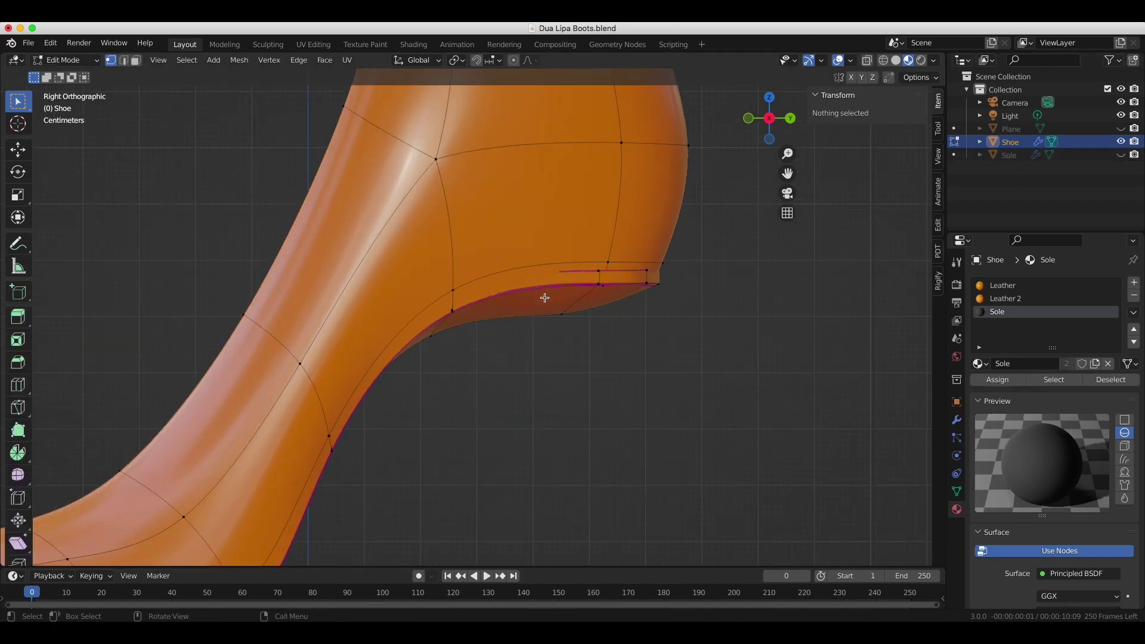
pyautogui.keyDown('alt'); pyautogui.click(544, 298); pyautogui.keyUp('alt')
pyautogui.press('s')
pyautogui.press('Return')
pyautogui.scroll(-4, 409, 485)
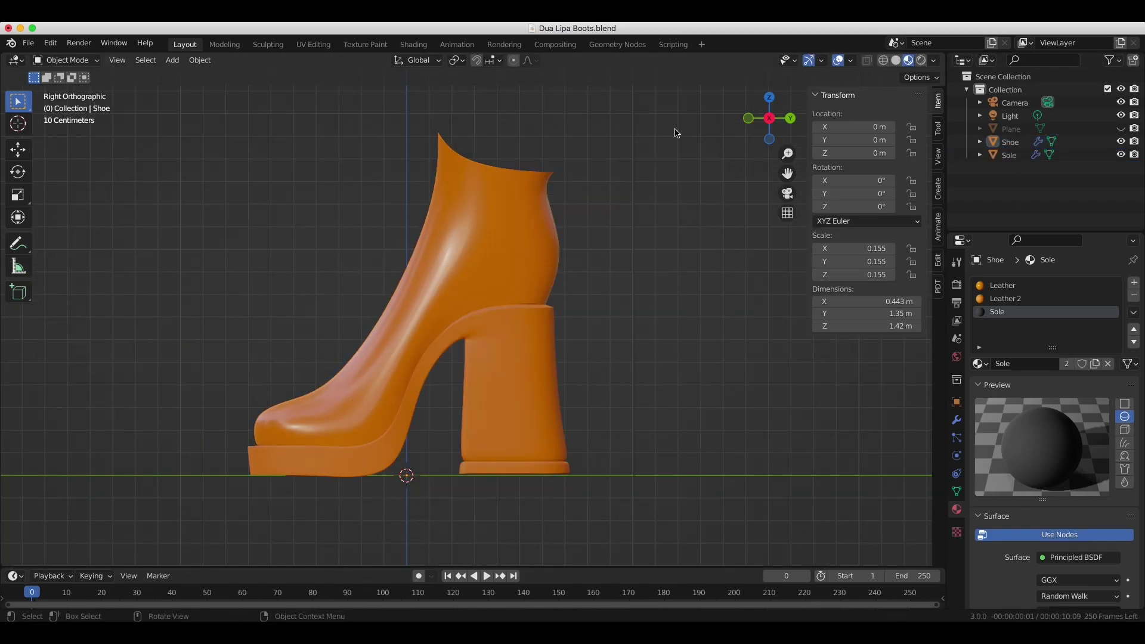
pyautogui.click(790, 118)
# Scale a horizontal shaft edge loop narrower along X to slim the ankle.
pyautogui.keyDown('alt'); pyautogui.click(465, 344); pyautogui.keyUp('alt')
pyautogui.press('s')
pyautogui.press('x')
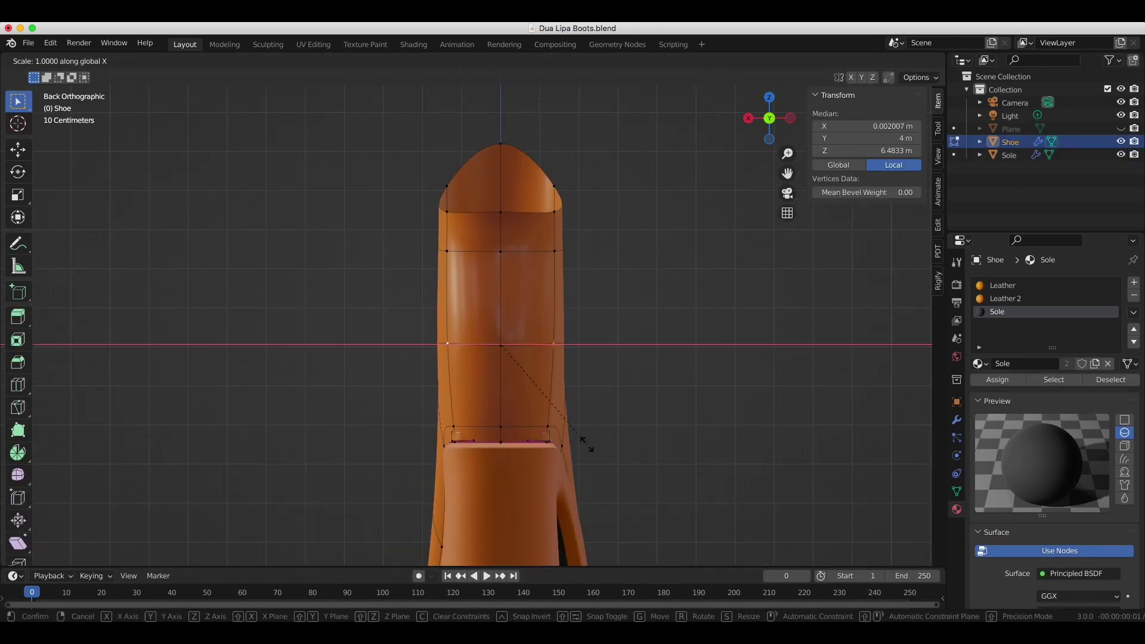
pyautogui.moveTo(751, 420); pyautogui.dragTo(765, 381, button='middle')
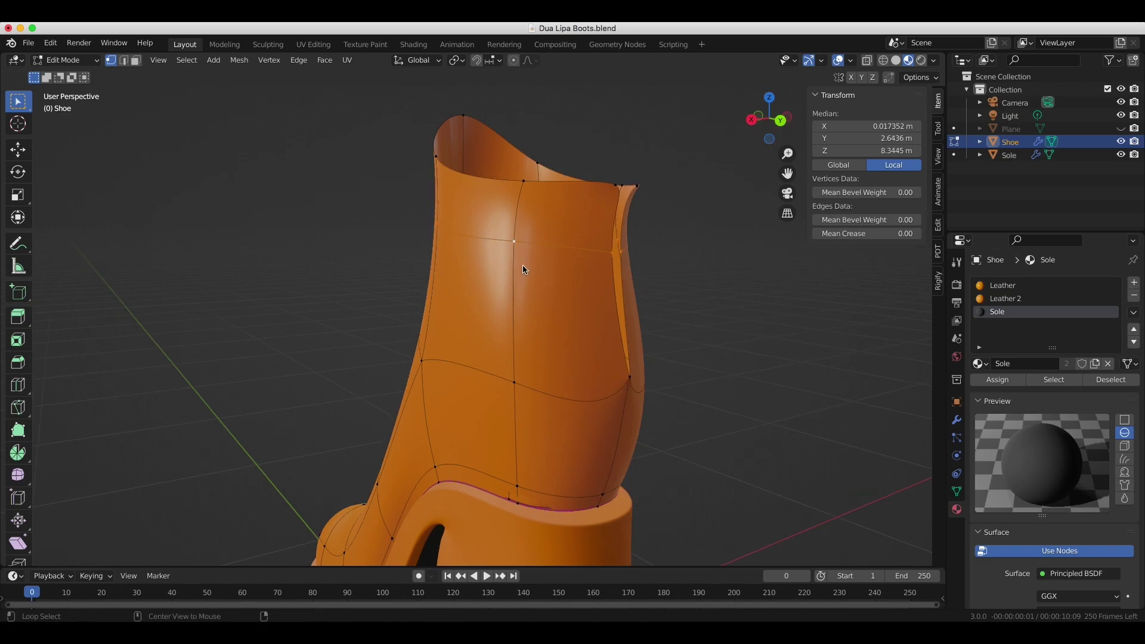
# Move and size the duplicated face strip near the top of the shaft.
pyautogui.click(761, 202)
pyautogui.moveTo(762, 202); pyautogui.dragTo(650, 292, button='middle')
pyautogui.press('g')
pyautogui.press('z')
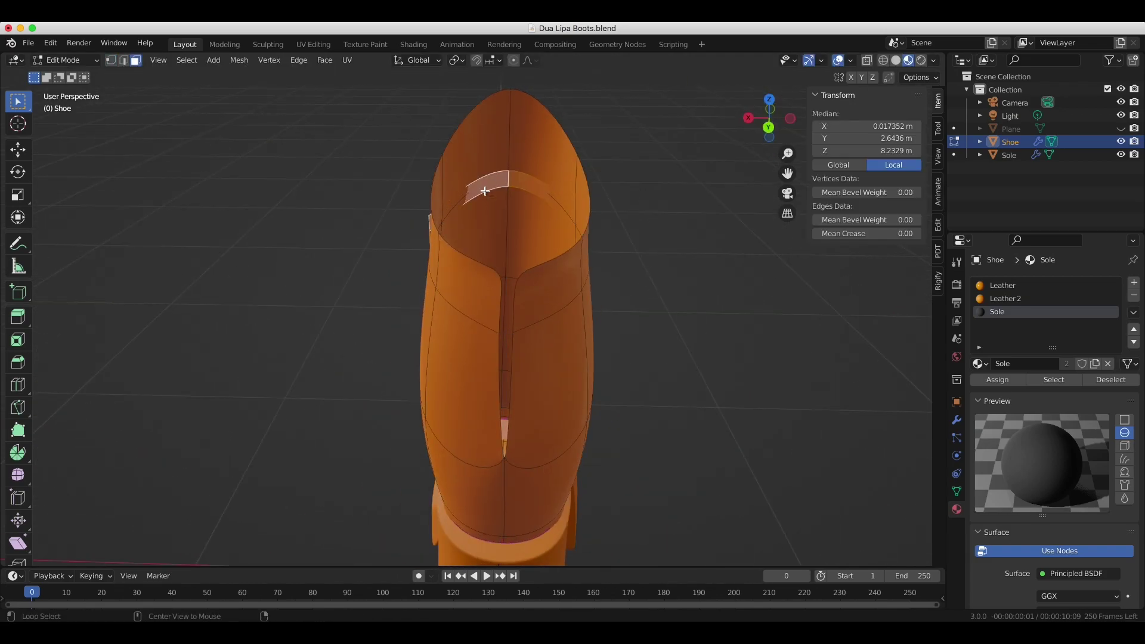
pyautogui.press('KP_3')
pyautogui.hotkey('shift', 'z')
pyautogui.click(756, 465)
pyautogui.moveTo(756, 465); pyautogui.dragTo(643, 208, button='middle')
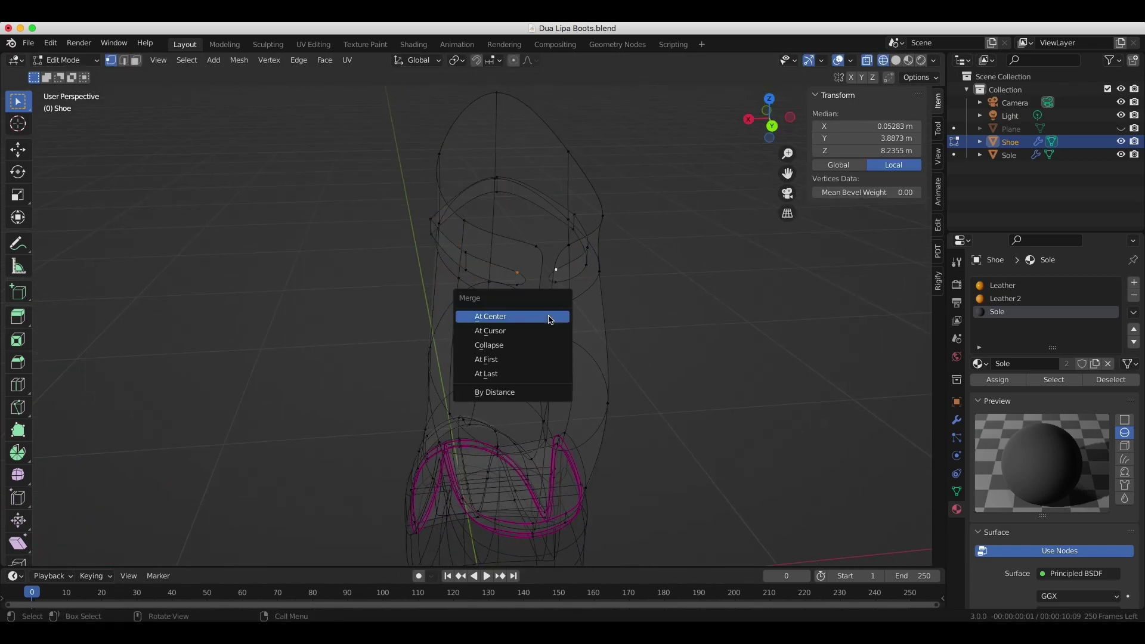
pyautogui.moveTo(563, 201); pyautogui.dragTo(453, 334, button='middle')
pyautogui.hotkey('shift', 'z')
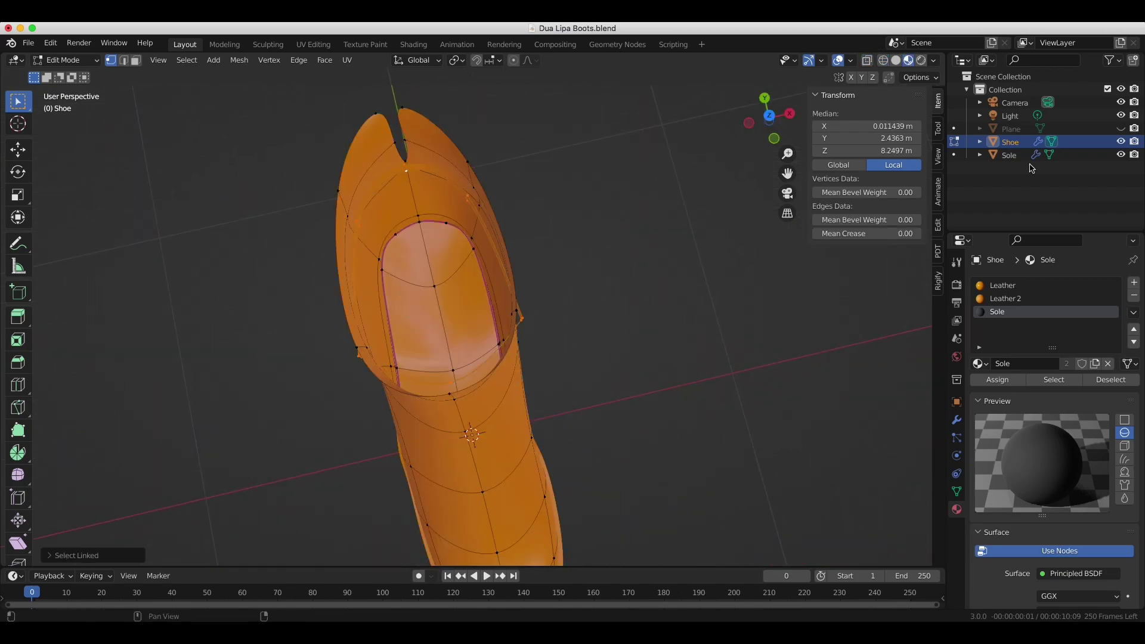
# Give the band a new material with a dark red base colour.
pyautogui.click(1133, 282)
pyautogui.click(1084, 556)
pyautogui.press('KP_1')
pyautogui.scroll(3, 417, 298)
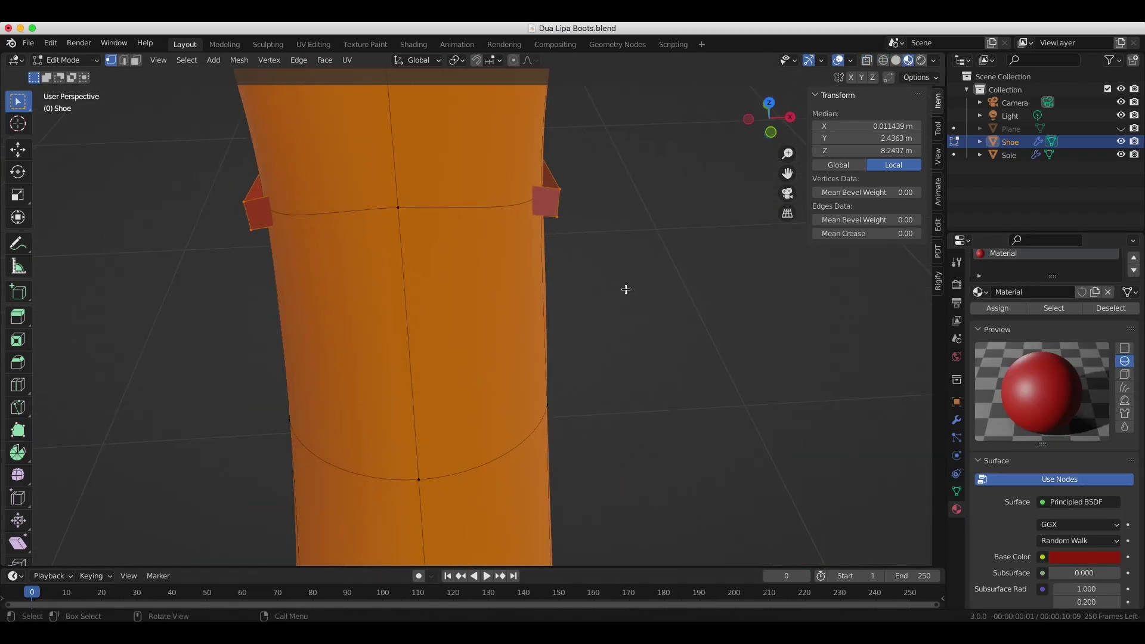
pyautogui.press('Escape')
pyautogui.moveTo(623, 283); pyautogui.dragTo(377, 252, button='middle')
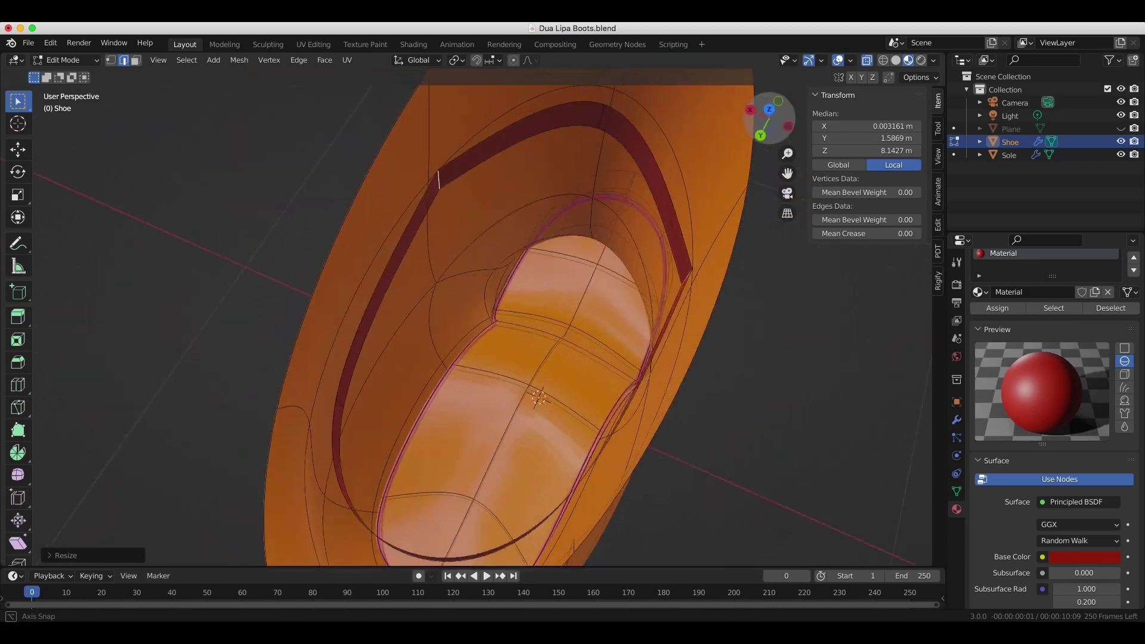
pyautogui.press('Escape')
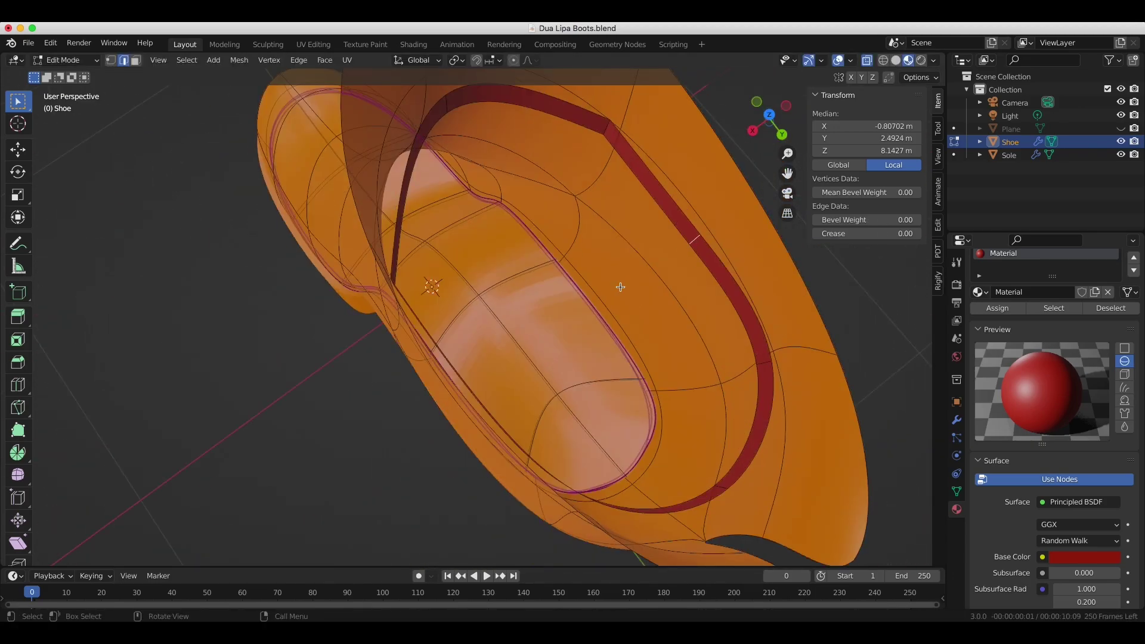
pyautogui.moveTo(427, 343); pyautogui.dragTo(562, 484, button='middle')
# Adjust the band's height along Z and select all its connected geometry.
pyautogui.press('s')
pyautogui.press('z')
pyautogui.press('Escape')
pyautogui.press('KP_3')
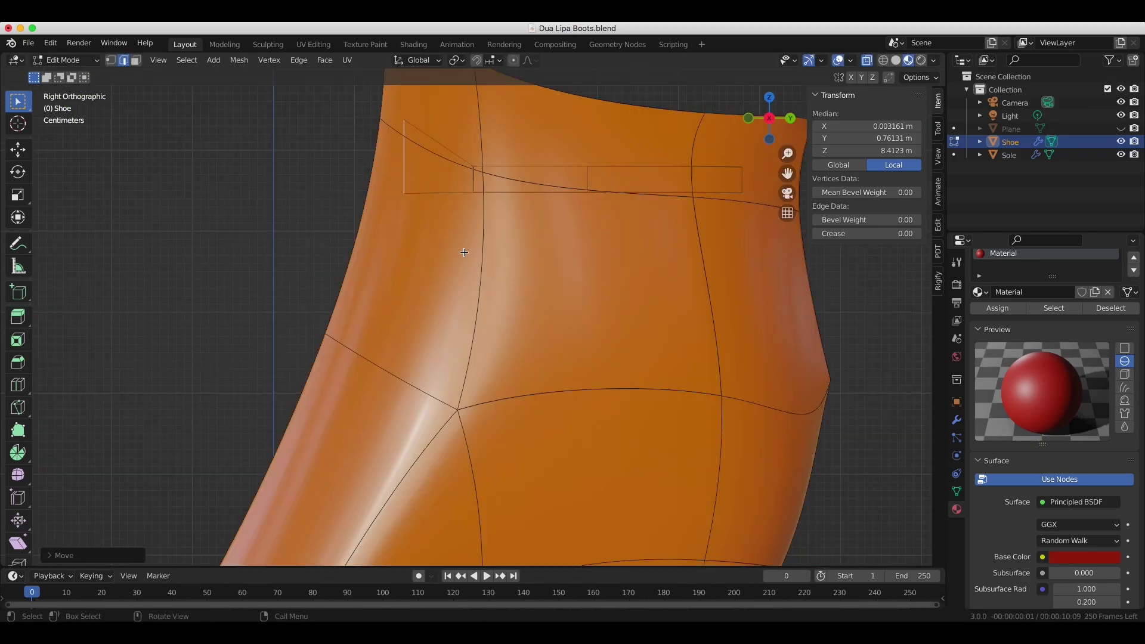
pyautogui.moveTo(447, 360); pyautogui.dragTo(596, 238, button='middle')
pyautogui.press('KP_3')
pyautogui.hotkey('ctrl', 'l')
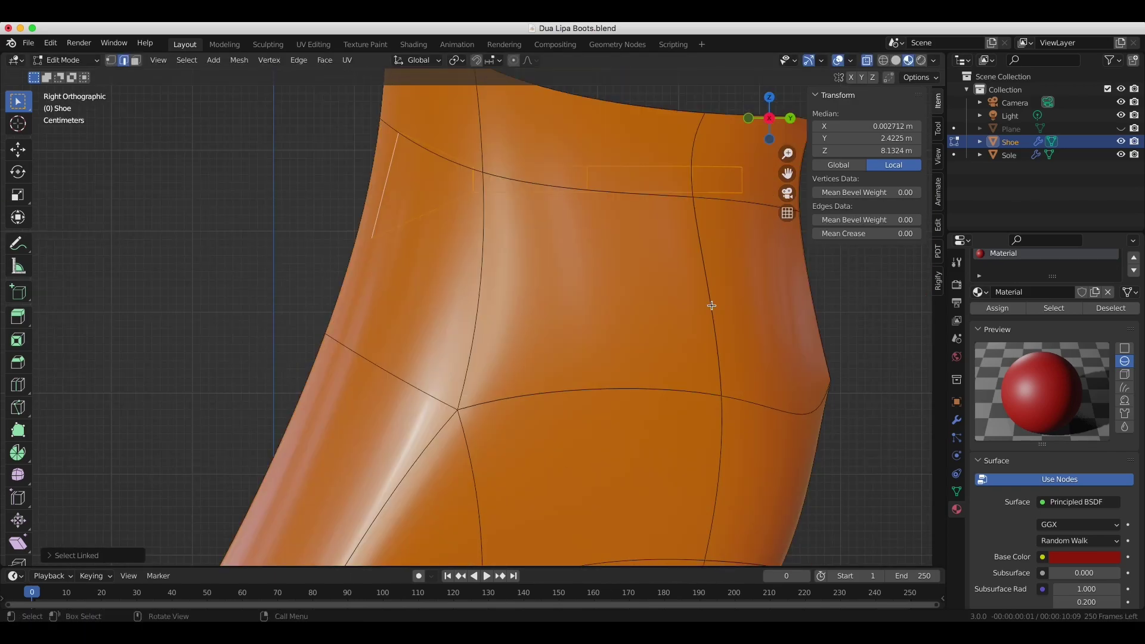
pyautogui.press('Escape')
# Shift the band into place and lower it slightly on the shaft.
pyautogui.moveTo(687, 337); pyautogui.dragTo(567, 239, button='middle')
pyautogui.press('KP_3')
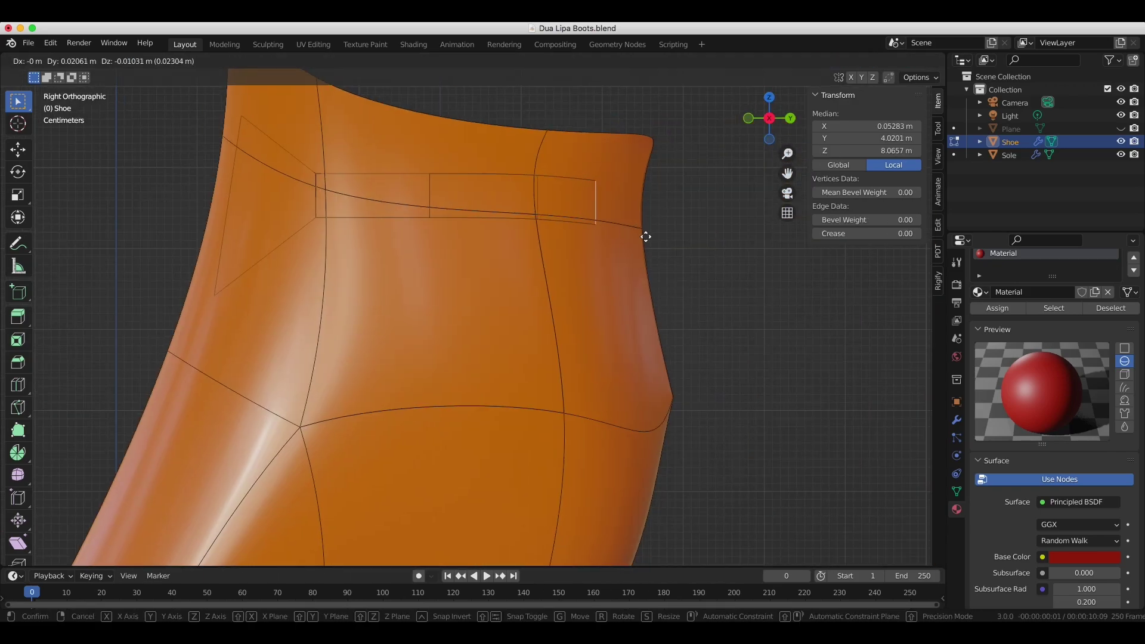
pyautogui.moveTo(644, 234); pyautogui.dragTo(543, 169, button='middle')
pyautogui.press('KP_3')
pyautogui.moveTo(559, 258); pyautogui.dragTo(455, 153, button='middle')
pyautogui.press('KP_3')
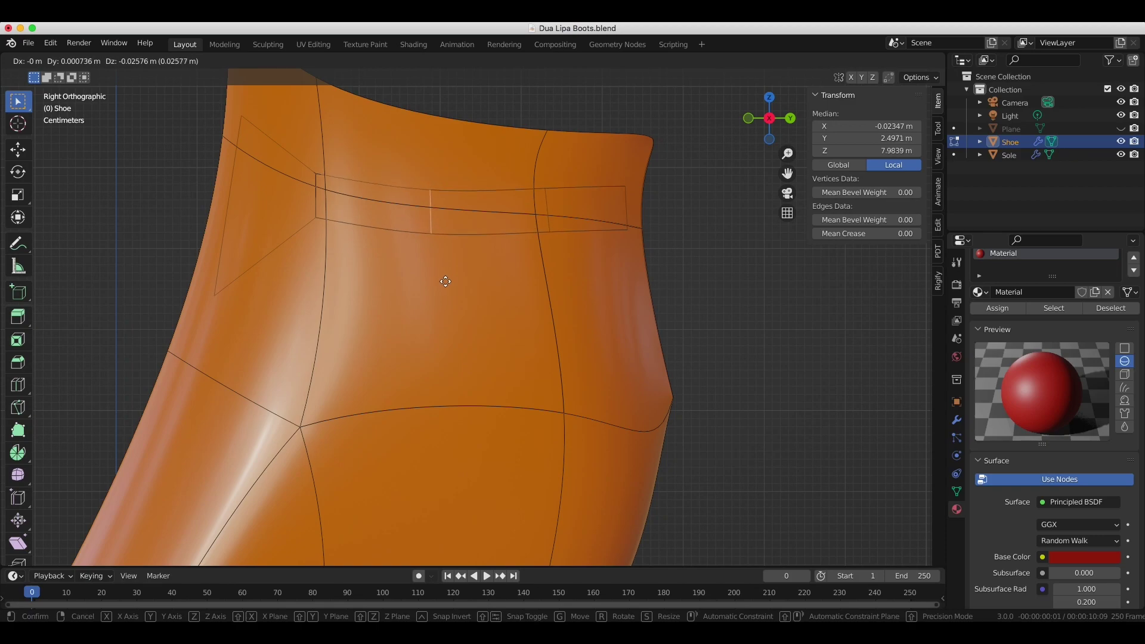
pyautogui.moveTo(439, 276)
pyautogui.mouseDown(button='middle')
pyautogui.moveTo(357, 310)
pyautogui.moveTo(576, 193)
pyautogui.mouseUp(button='middle')
# Separate the band into its own object and rename it Ankle Bracelet.
pyautogui.press('p')
pyautogui.press('s')
pyautogui.press('Tab')
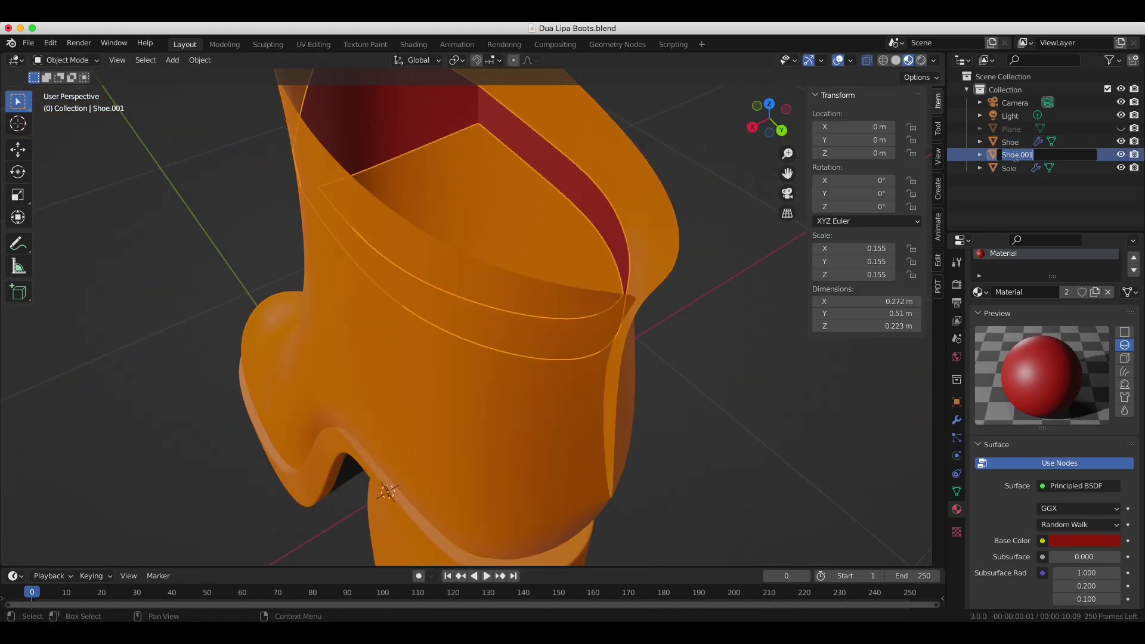
pyautogui.click(1017, 155)
pyautogui.hotkey('ctrl', '4')
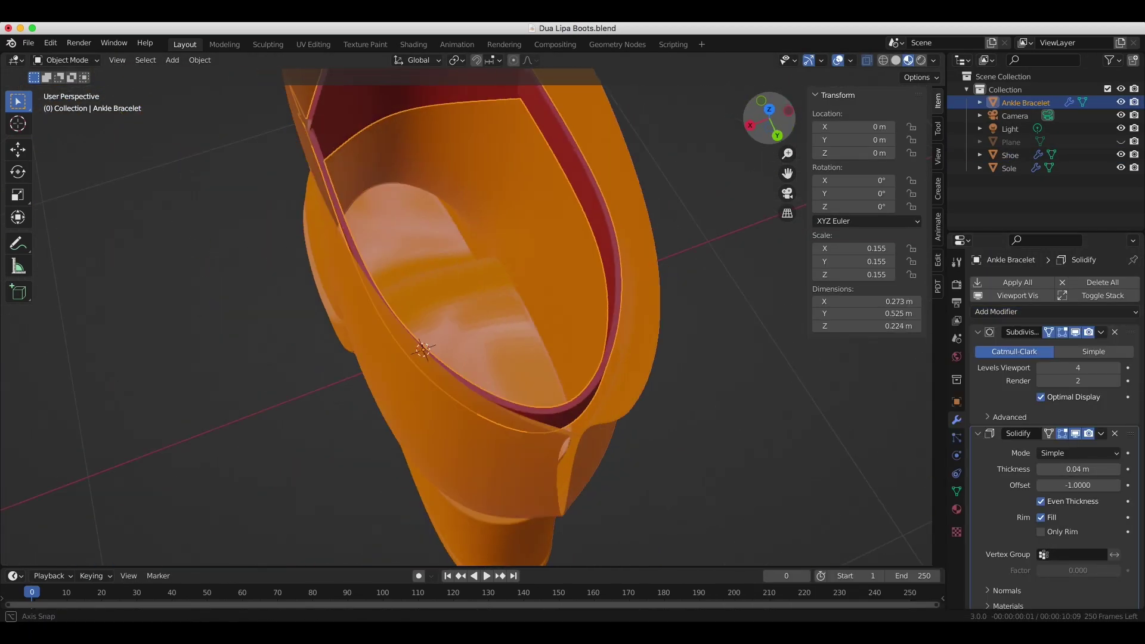
pyautogui.moveTo(626, 268); pyautogui.dragTo(716, 317, button='middle')
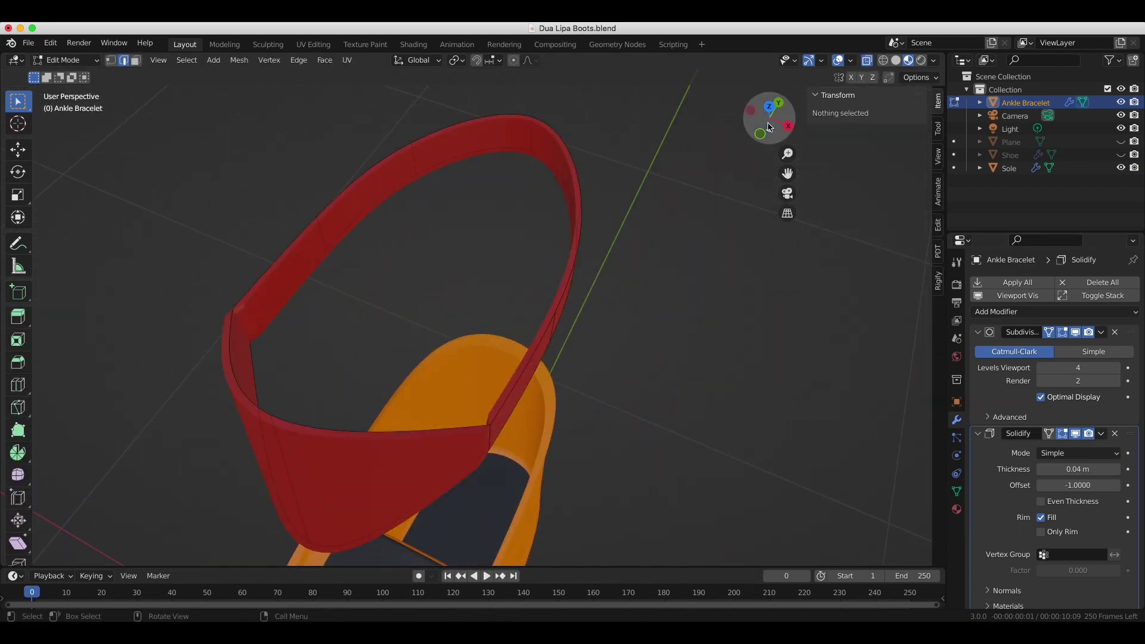
pyautogui.moveTo(769, 118)
pyautogui.mouseDown()
pyautogui.moveTo(792, 137)
pyautogui.moveTo(775, 122)
pyautogui.mouseUp()
# Select all of the Ankle Bracelet's mesh and slide and resize its band edges.
pyautogui.click(315, 311)
pyautogui.press('Tab')
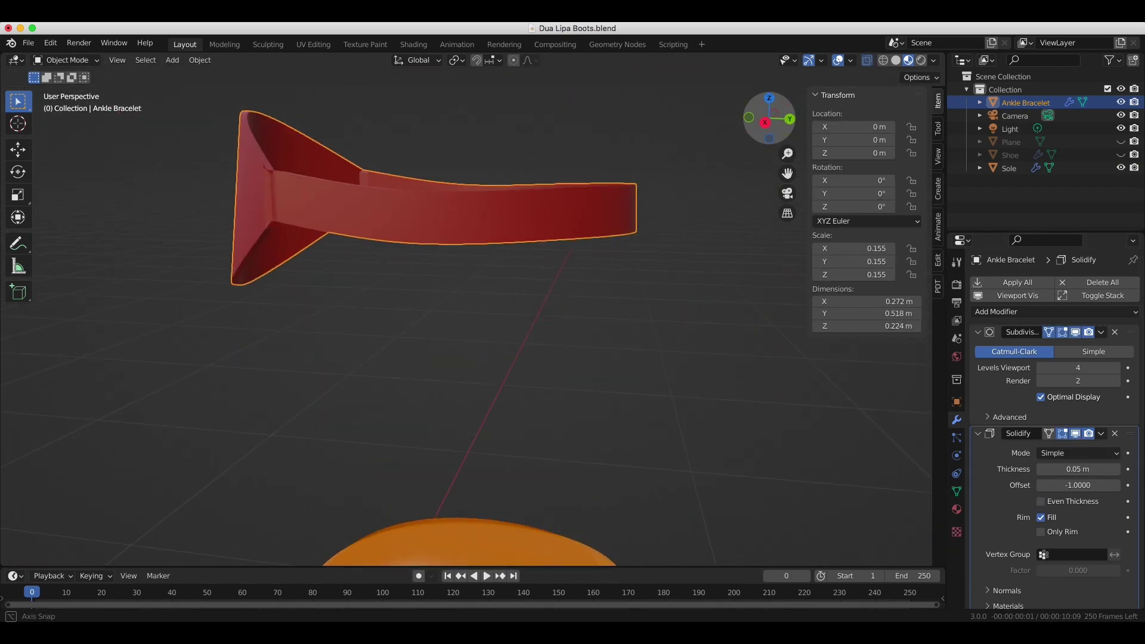
pyautogui.click(1121, 154)
pyautogui.press('Tab')
pyautogui.press('a')
pyautogui.moveTo(483, 265)
pyautogui.mouseDown(button='middle')
pyautogui.moveTo(419, 163)
pyautogui.moveTo(453, 196)
pyautogui.moveTo(244, 275)
pyautogui.mouseUp(button='middle')
pyautogui.press('Escape')
pyautogui.press('Return')
pyautogui.press('1')
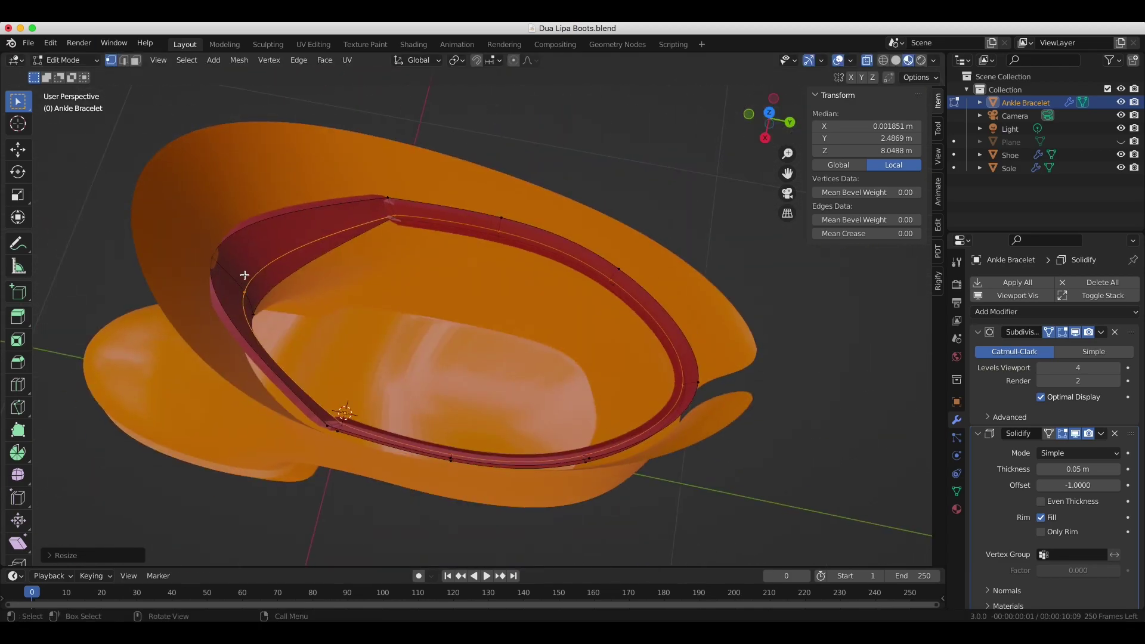
# Add a loop cut around the band and move a vertical edge to shape the strap.
pyautogui.moveTo(767, 76); pyautogui.dragTo(334, 185, button='middle')
pyautogui.hotkey('ctrl', 'r')
pyautogui.click(333, 184)
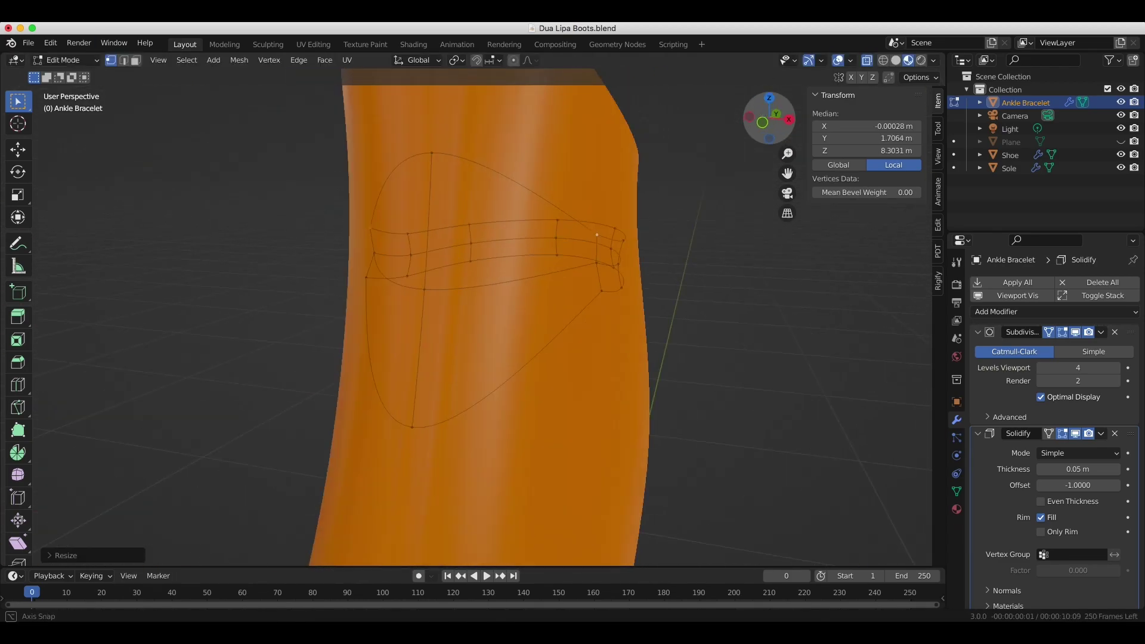
pyautogui.click(439, 178)
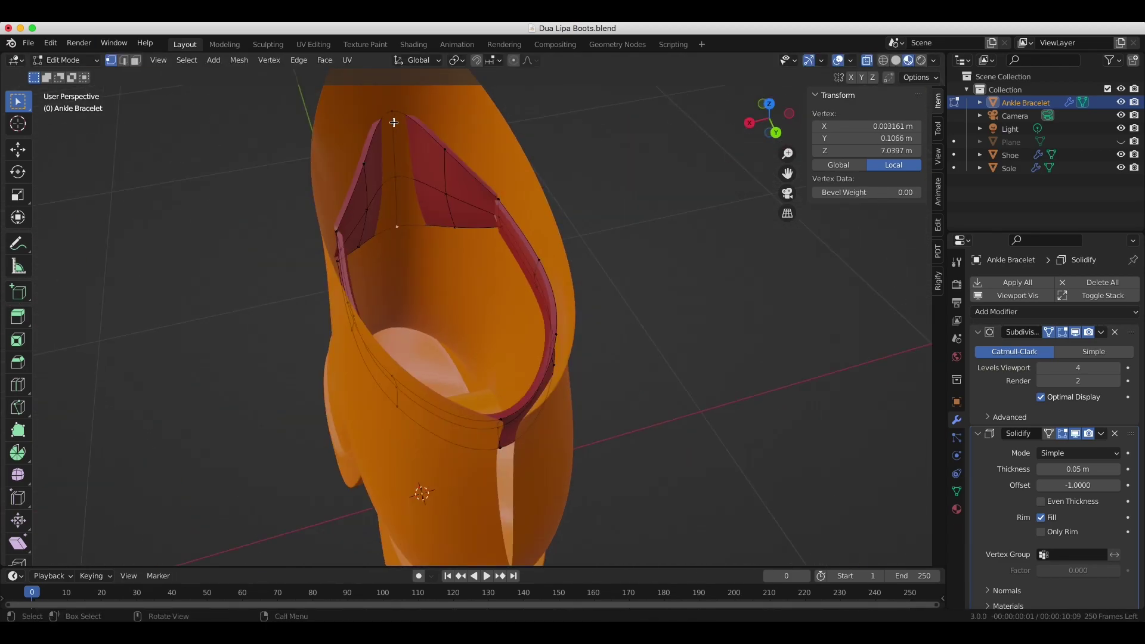
pyautogui.press('g')
pyautogui.click(470, 176)
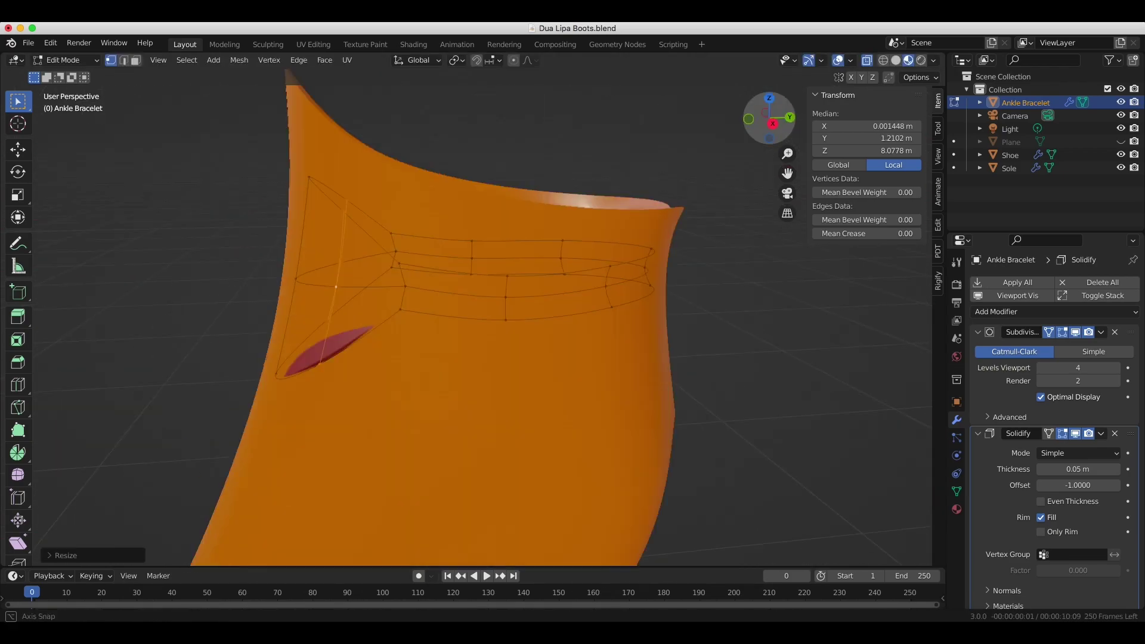
pyautogui.moveTo(471, 176); pyautogui.dragTo(441, 251, button='middle')
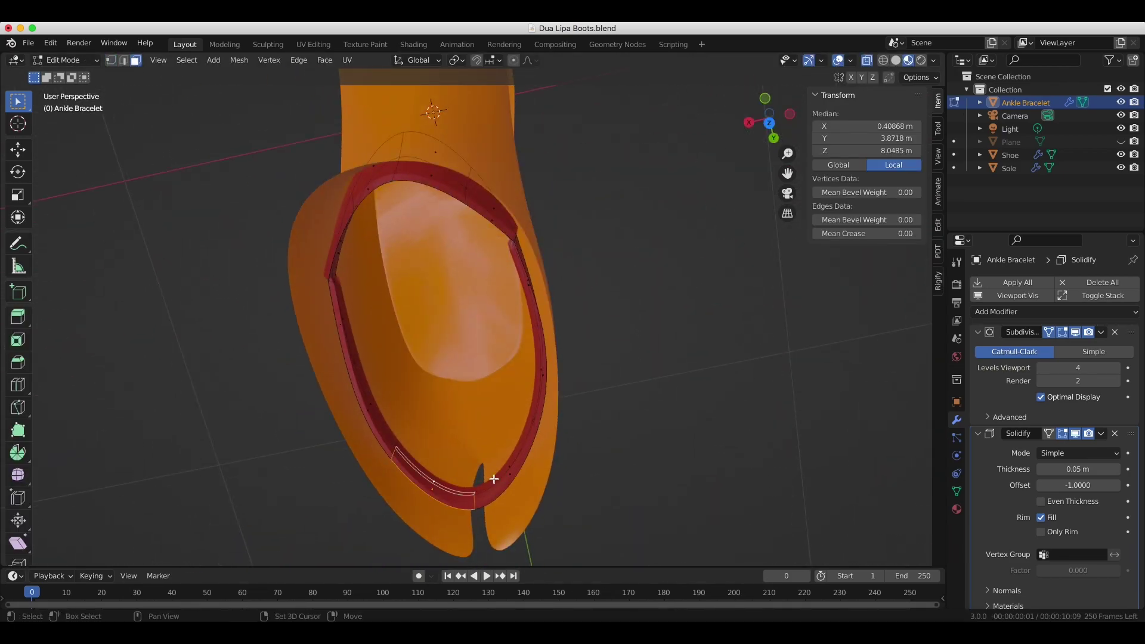
pyautogui.keyDown('shift'); pyautogui.click(494, 478); pyautogui.keyUp('shift')
pyautogui.press('KP_3')
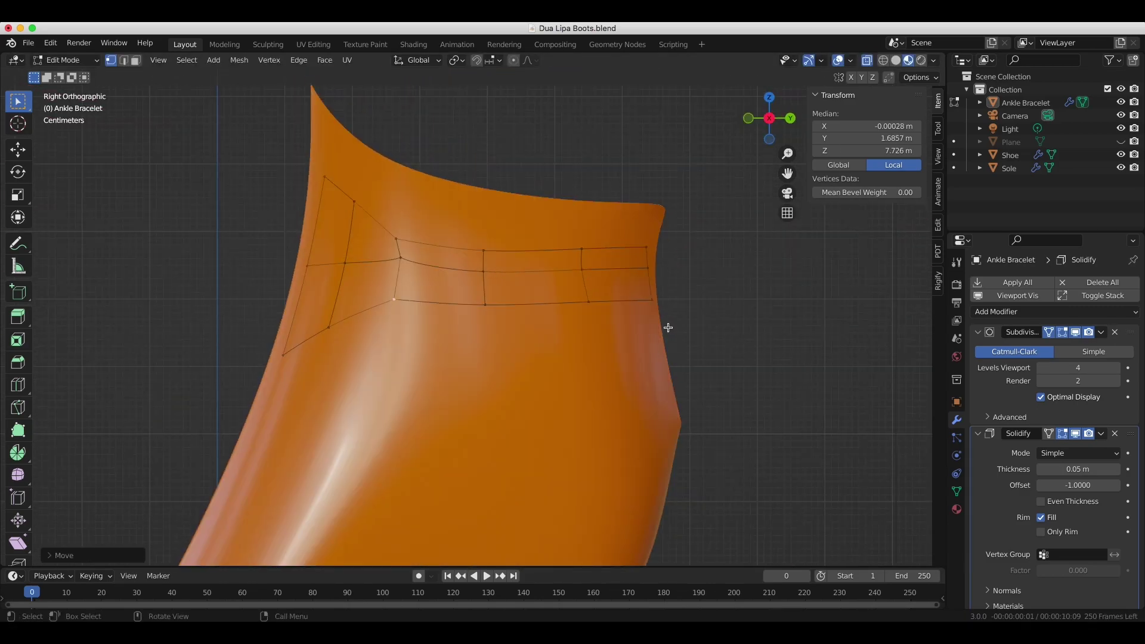
# Select the Shoe and hide the Insole and Sole from the viewport.
pyautogui.click(465, 203)
pyautogui.press('Tab')
pyautogui.moveTo(489, 378); pyautogui.dragTo(446, 314, button='middle')
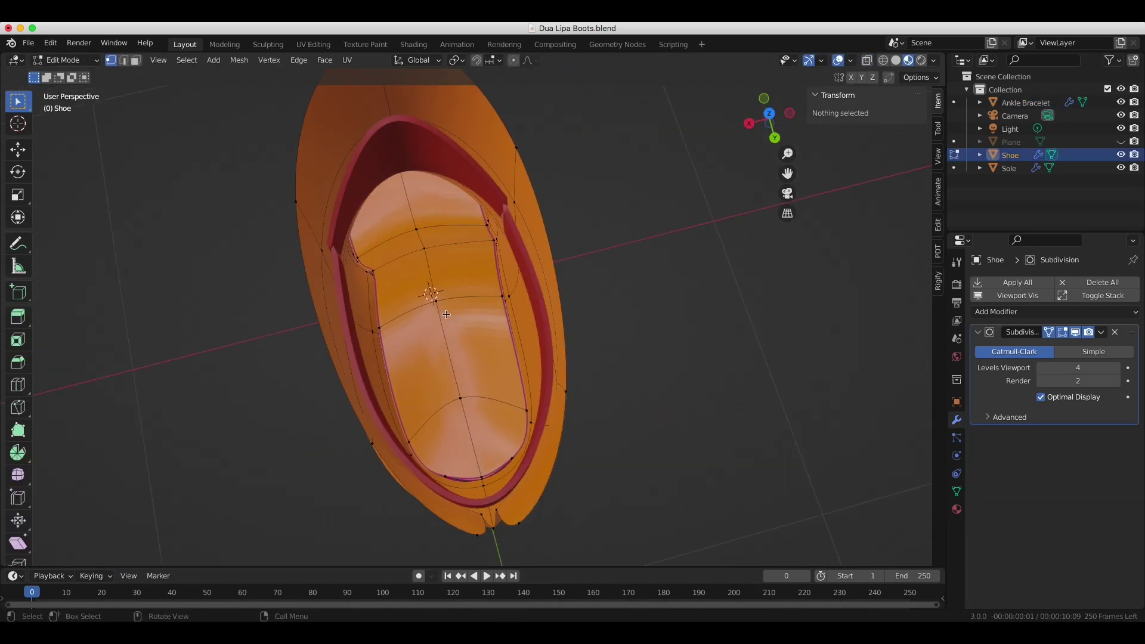
pyautogui.press('Tab')
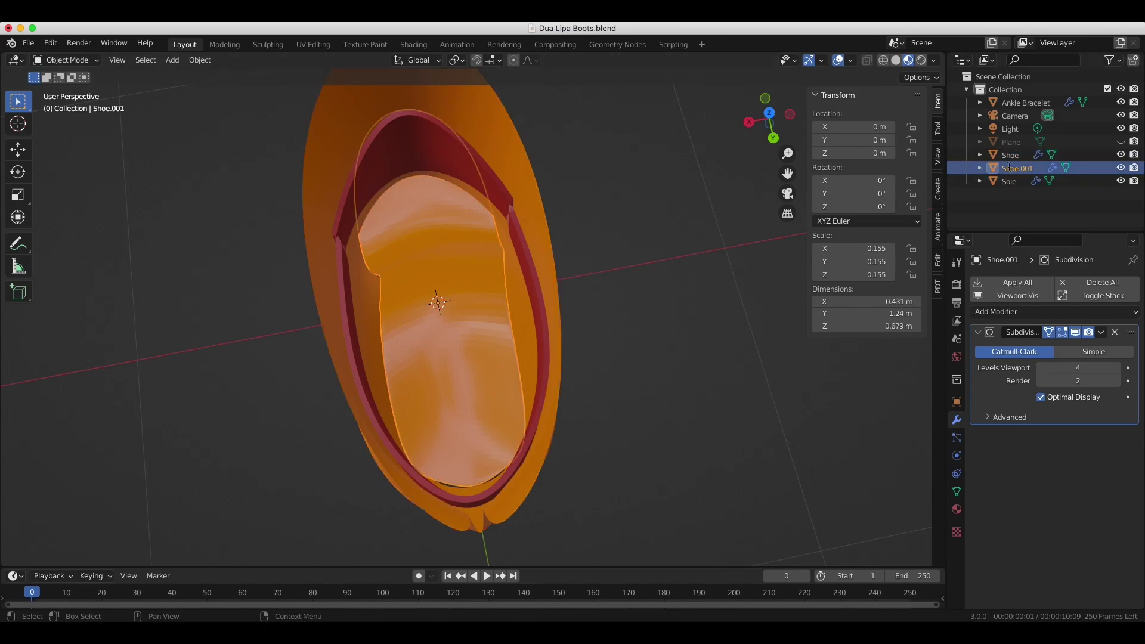
pyautogui.click(1120, 132)
pyautogui.click(524, 186)
pyautogui.moveTo(524, 187); pyautogui.dragTo(695, 172, button='middle')
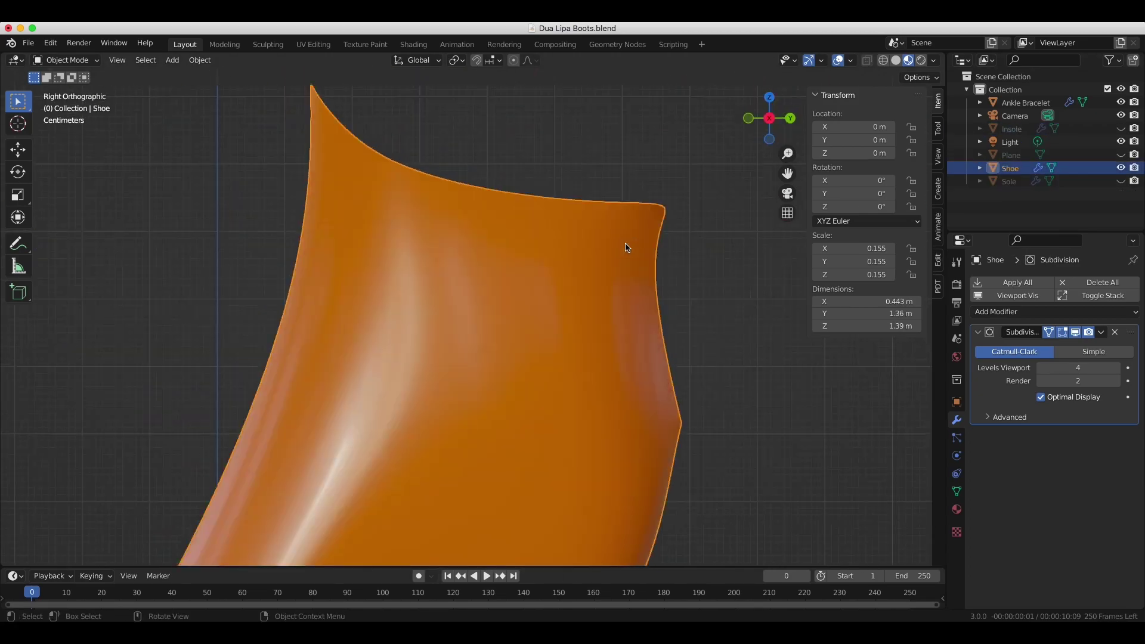
# Select the connected ankle-opening geometry and resize its inner ring.
pyautogui.press('Tab')
pyautogui.click(439, 432)
pyautogui.scroll(2, 440, 432)
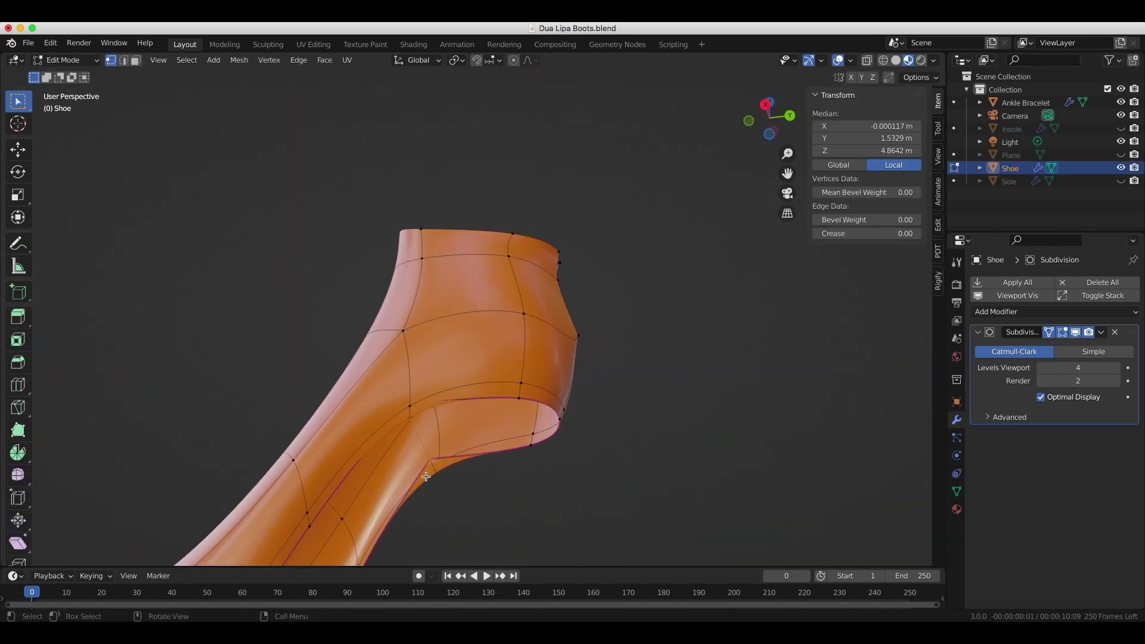
pyautogui.press('l')
pyautogui.press('KP_3')
pyautogui.rightClick(607, 486)
pyautogui.scroll(5, 607, 486)
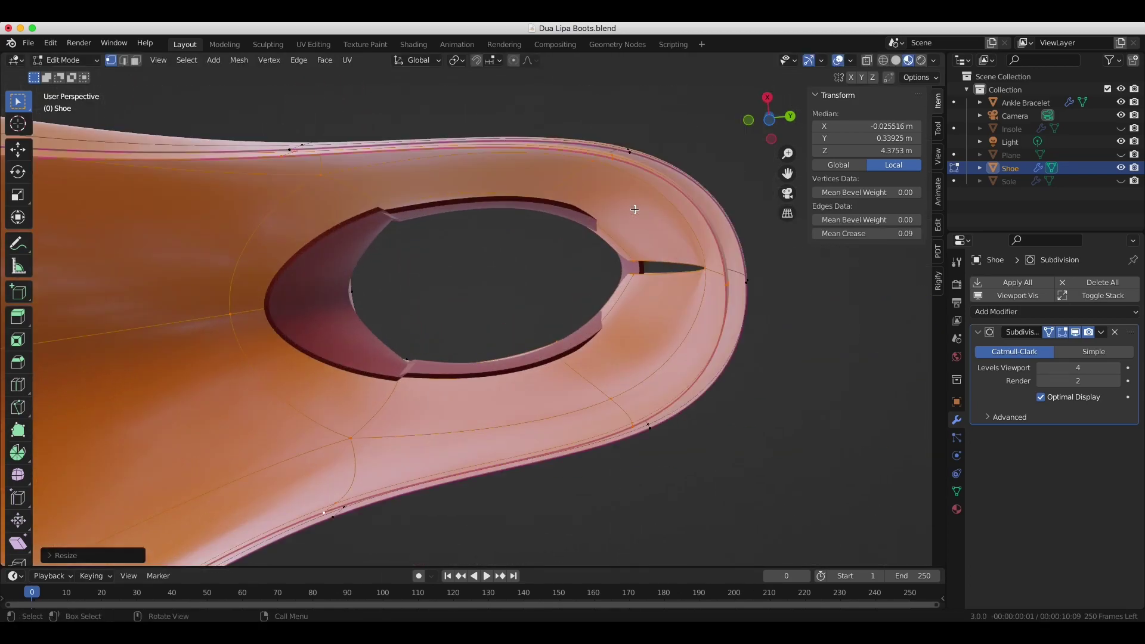
pyautogui.moveTo(646, 328); pyautogui.dragTo(596, 334, button='middle')
# Bridge the opening's two edge loops into a wall and crease the edge loop.
pyautogui.hotkey('alt', 'a')
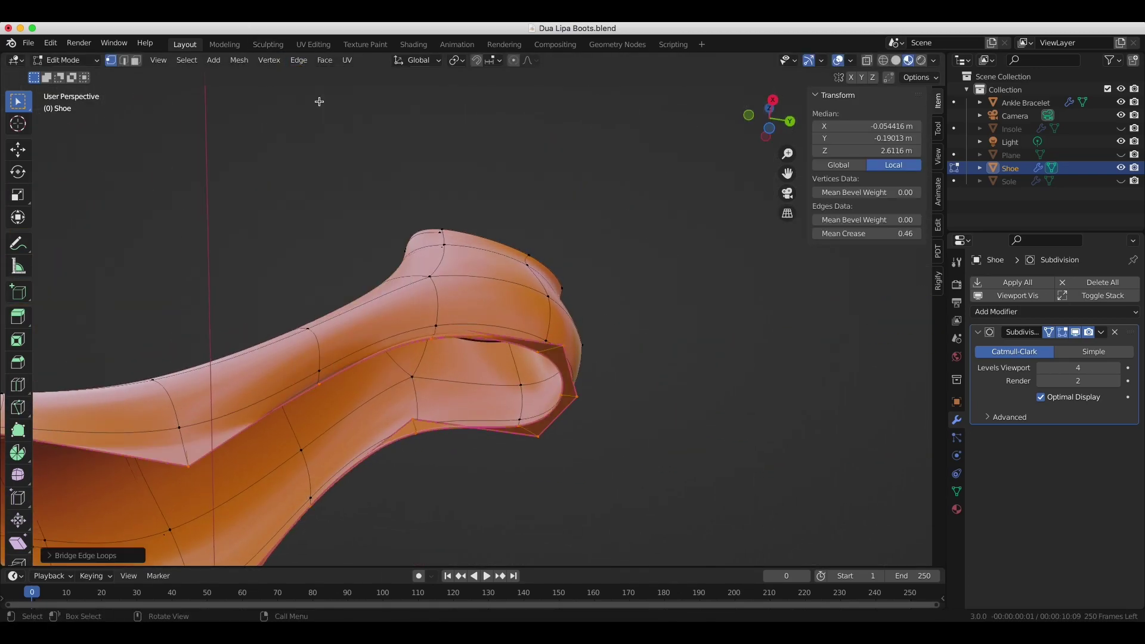
pyautogui.scroll(4, 319, 102)
pyautogui.hotkey('shift', 'e')
pyautogui.click(134, 553)
pyautogui.hotkey('shift', 'z')
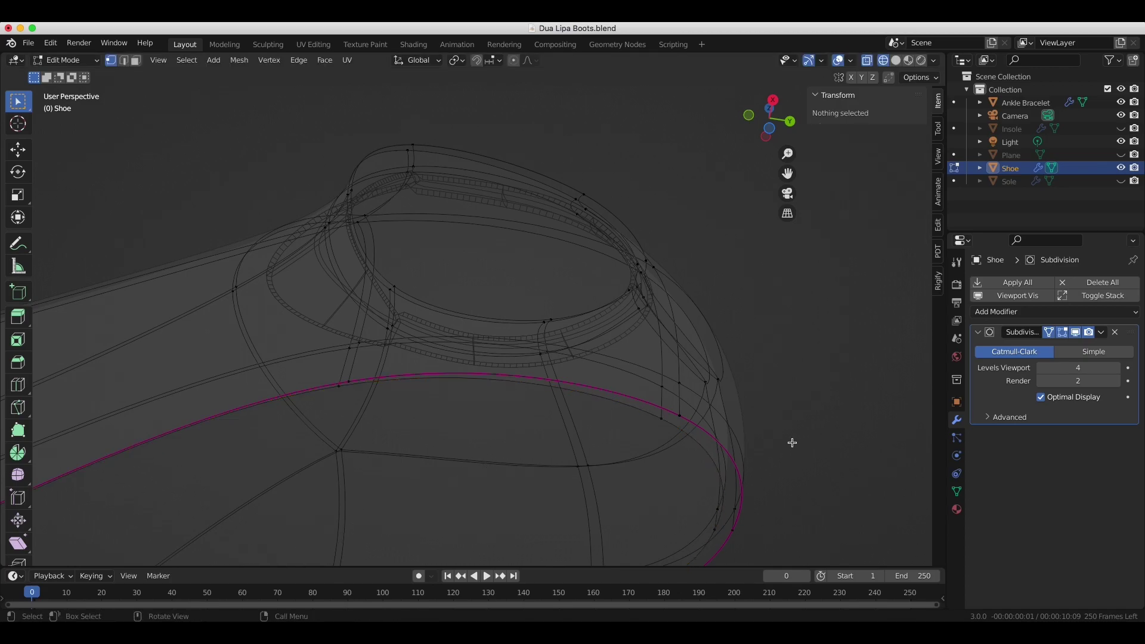
pyautogui.scroll(-3, 318, 117)
pyautogui.moveTo(547, 281); pyautogui.dragTo(636, 171, button='middle')
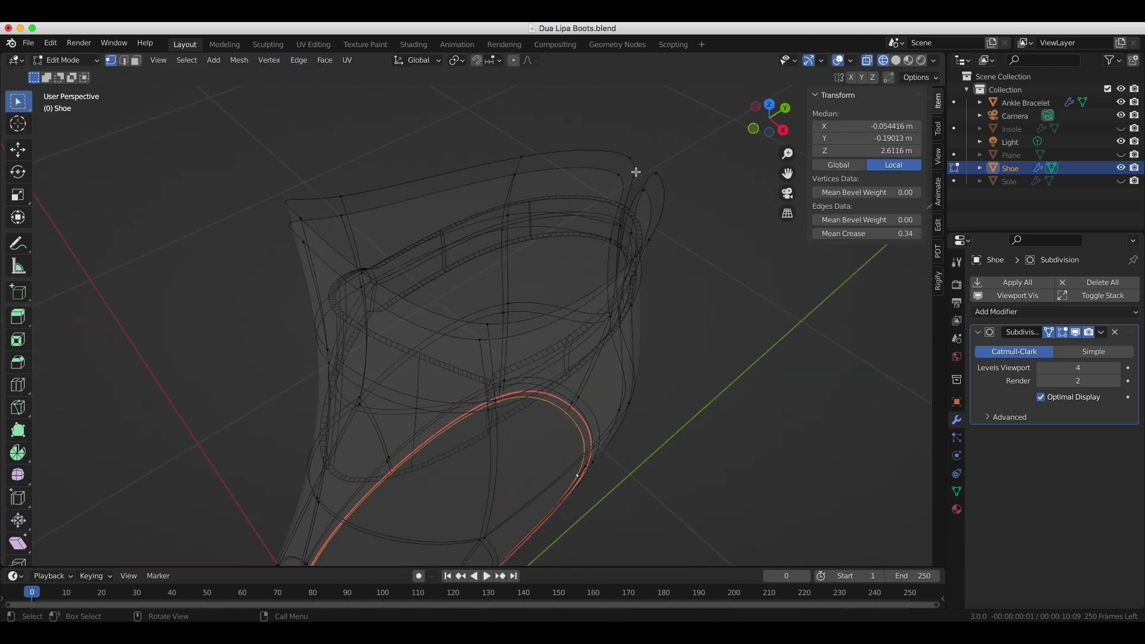
# Separate the inner lining into its own object, Shoe.001.
pyautogui.click(516, 183)
pyautogui.hotkey('shift', 'z')
pyautogui.moveTo(533, 159); pyautogui.dragTo(653, 229, button='middle')
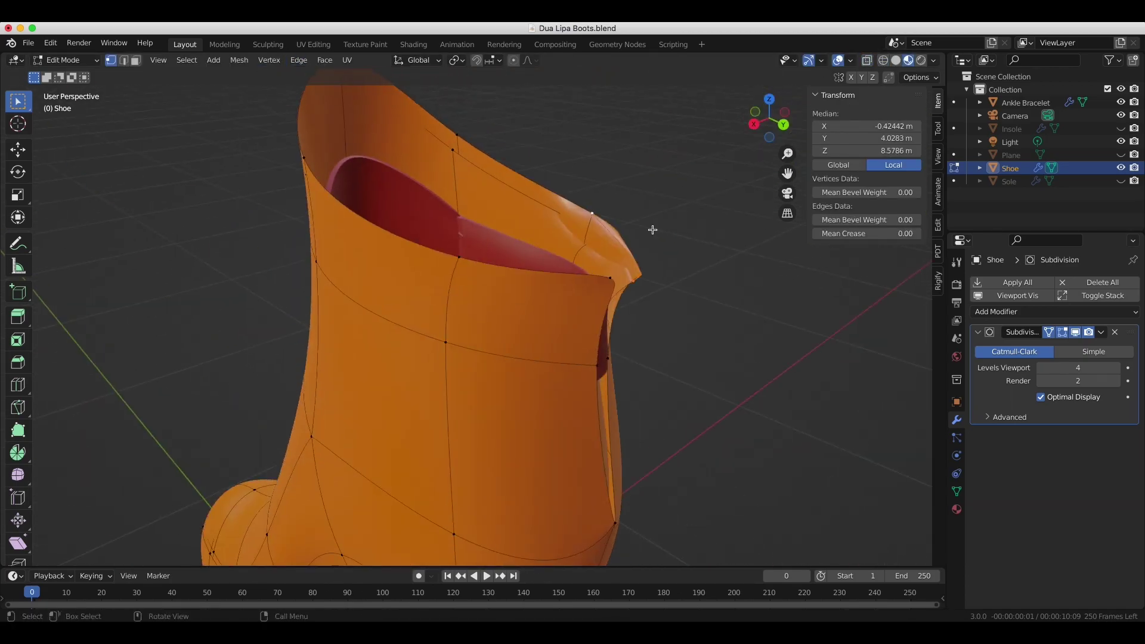
pyautogui.click(576, 244)
pyautogui.press('Tab')
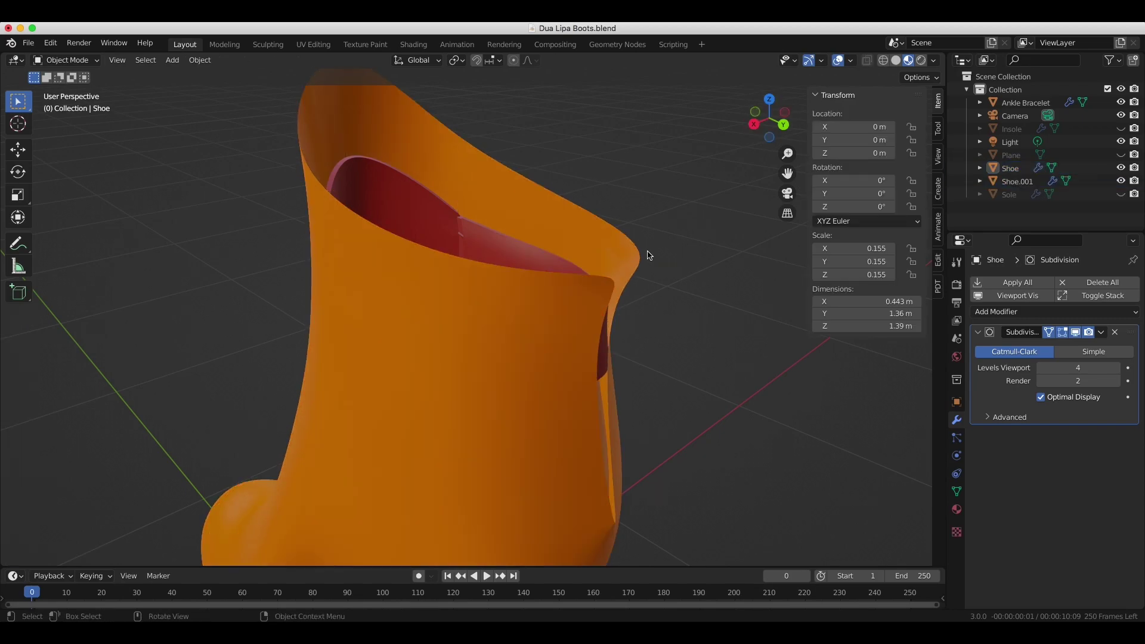
pyautogui.press('Tab')
pyautogui.press('Tab')
# Add a Solidify modifier to thicken the boot wall, then return to Object Mode.
pyautogui.click(1054, 311)
pyautogui.click(930, 391)
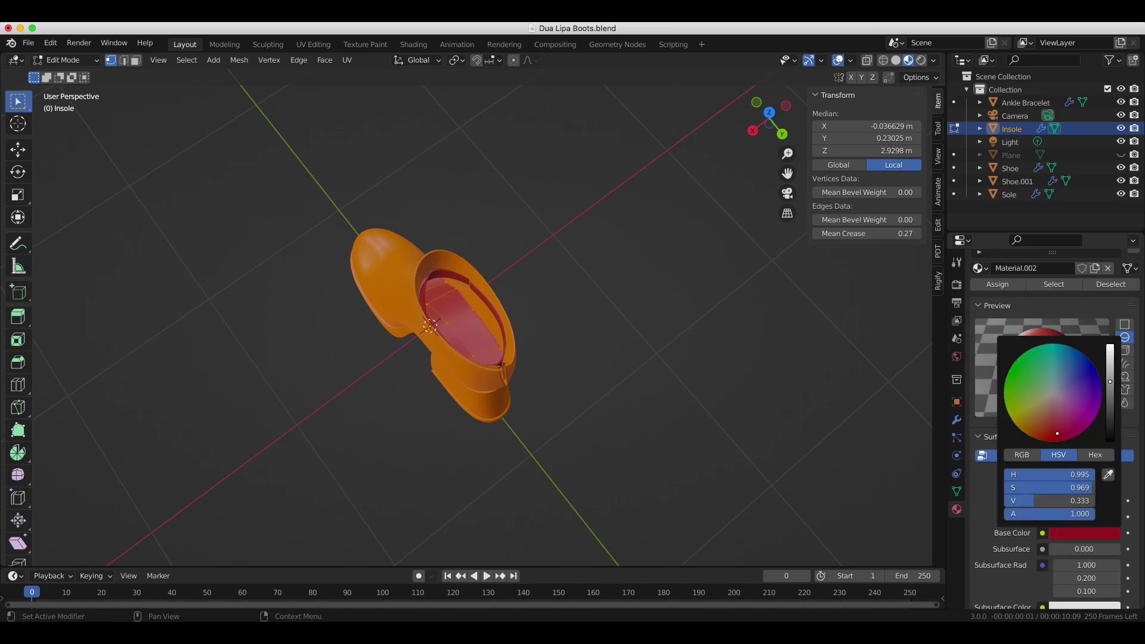
pyautogui.scroll(-5, 1056, 417)
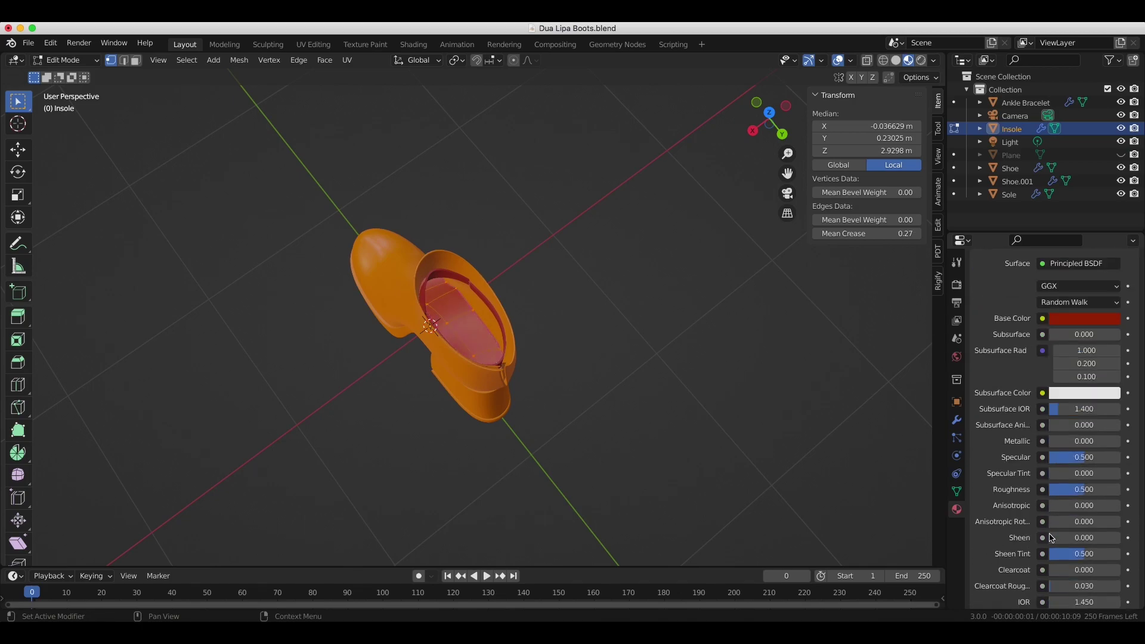
pyautogui.scroll(5, 1055, 418)
pyautogui.scroll(-3, 1055, 417)
pyautogui.press('Tab')
pyautogui.moveTo(768, 116); pyautogui.dragTo(769, 119)
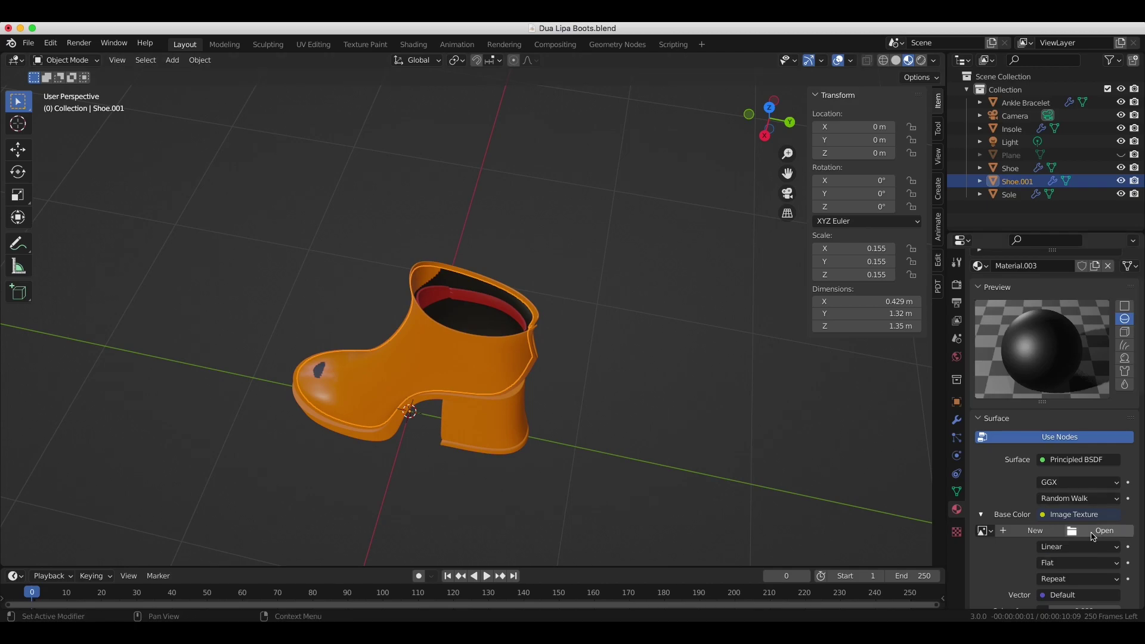
# Give the inner lining a new material whose Base Color is an Image Texture of Pattern Retro.png.
pyautogui.click(1097, 530)
pyautogui.click(303, 474)
pyautogui.click(856, 503)
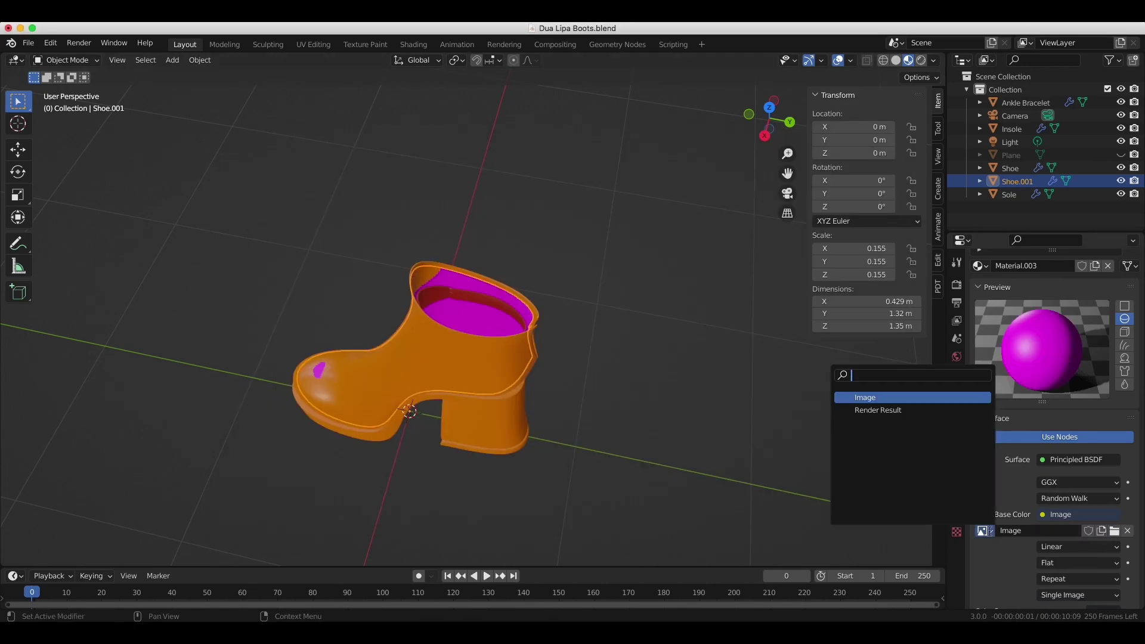
pyautogui.click(1113, 530)
pyautogui.write('pattern')
pyautogui.doubleClick(646, 204)
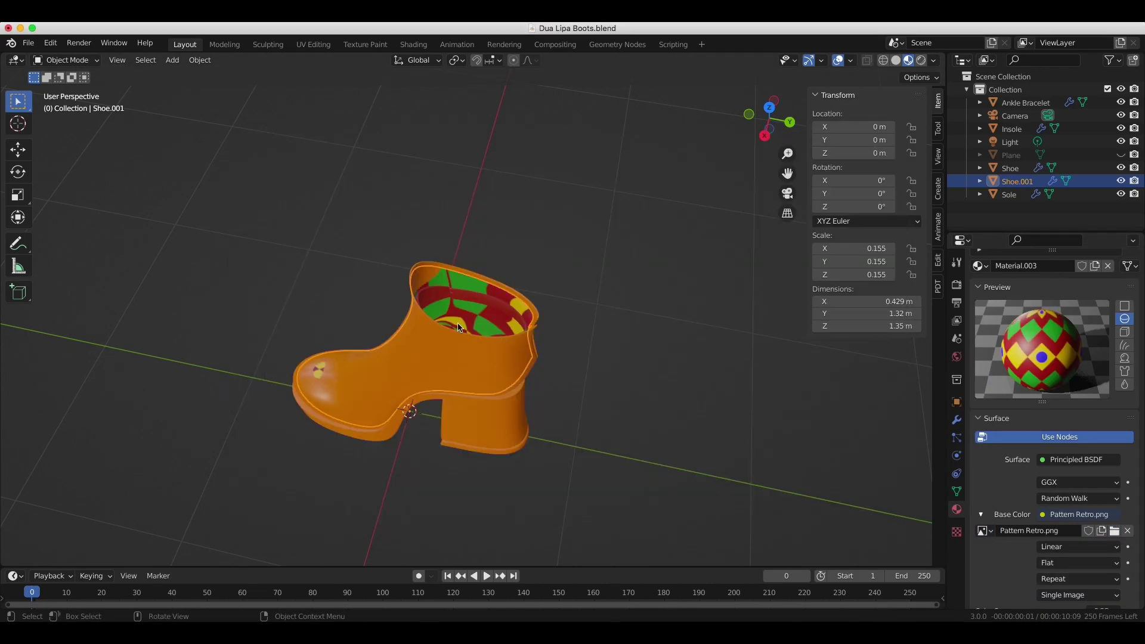
# In Edit Mode, select the connected lining geometry and pick edges and vertices along the lining.
pyautogui.press('Tab')
pyautogui.press('l')
pyautogui.moveTo(476, 357); pyautogui.dragTo(489, 250, button='middle')
pyautogui.moveTo(740, 116); pyautogui.dragTo(745, 155)
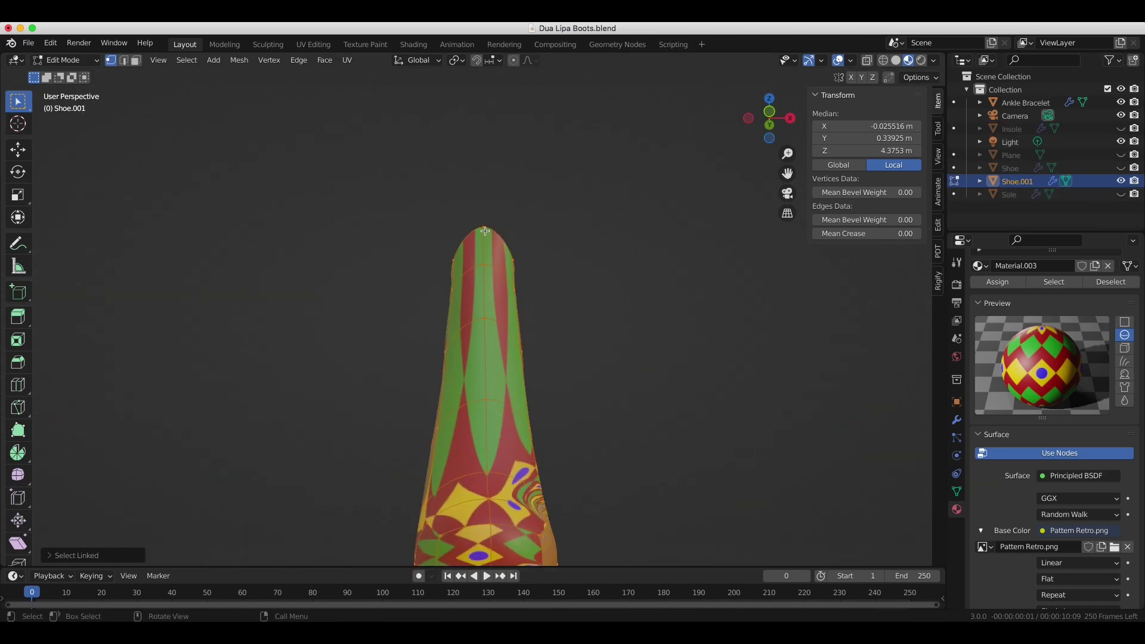
pyautogui.keyDown('ctrl'); pyautogui.click(480, 429); pyautogui.keyUp('ctrl')
pyautogui.scroll(5, 458, 465)
pyautogui.click(461, 372)
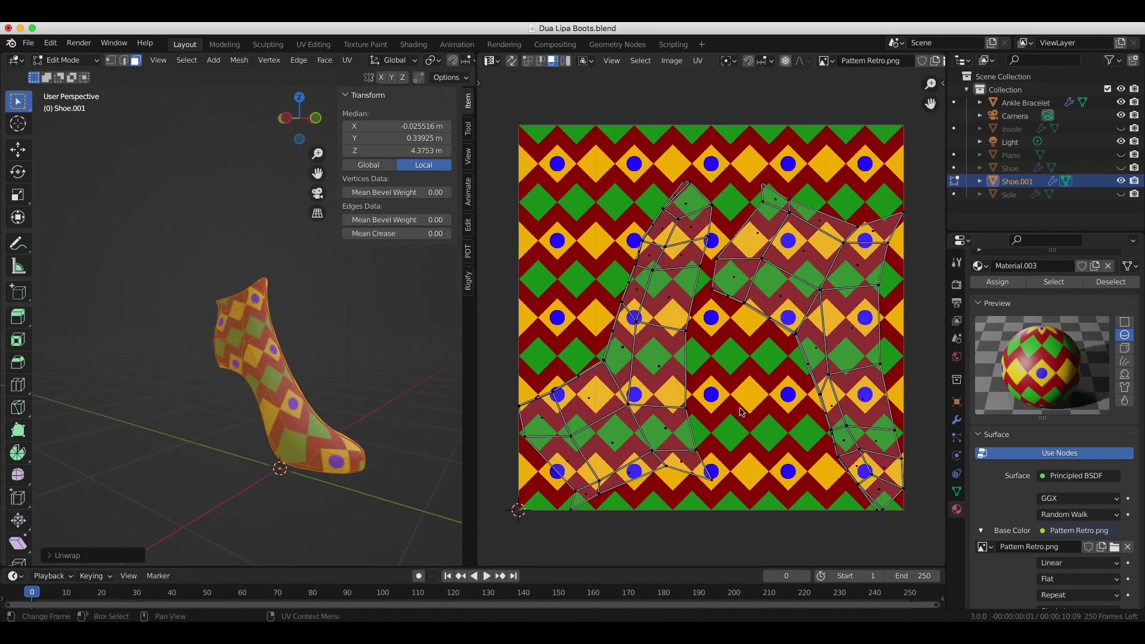
# In the Shader Editor, box-select and delete the lining's existing material nodes.
pyautogui.hotkey('shift', 'F3')
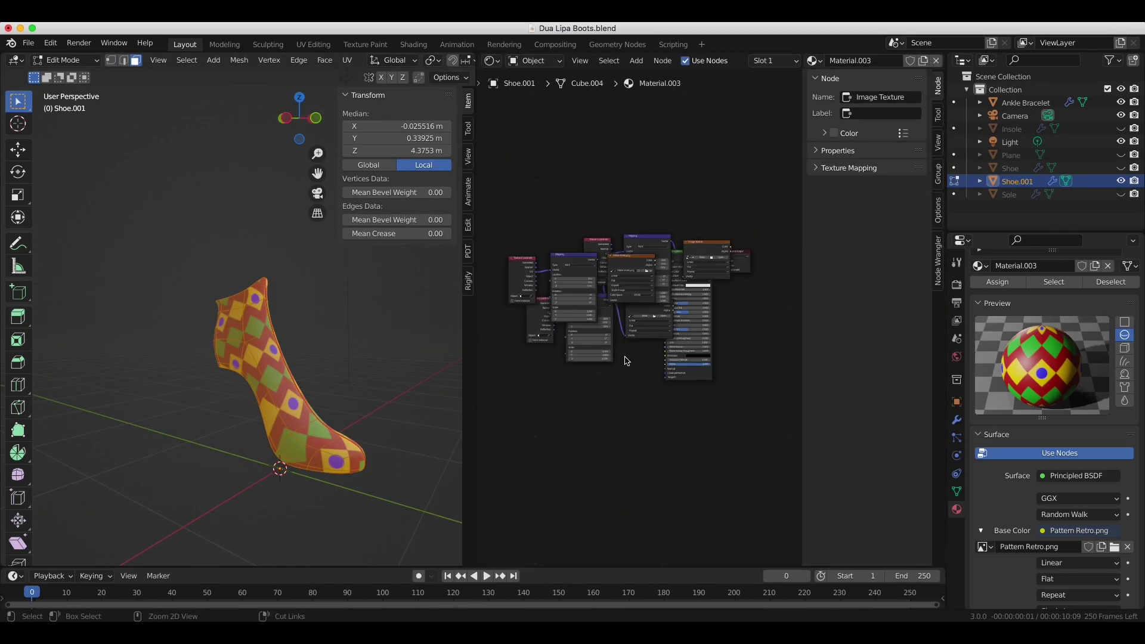
pyautogui.moveTo(760, 275); pyautogui.dragTo(618, 229)
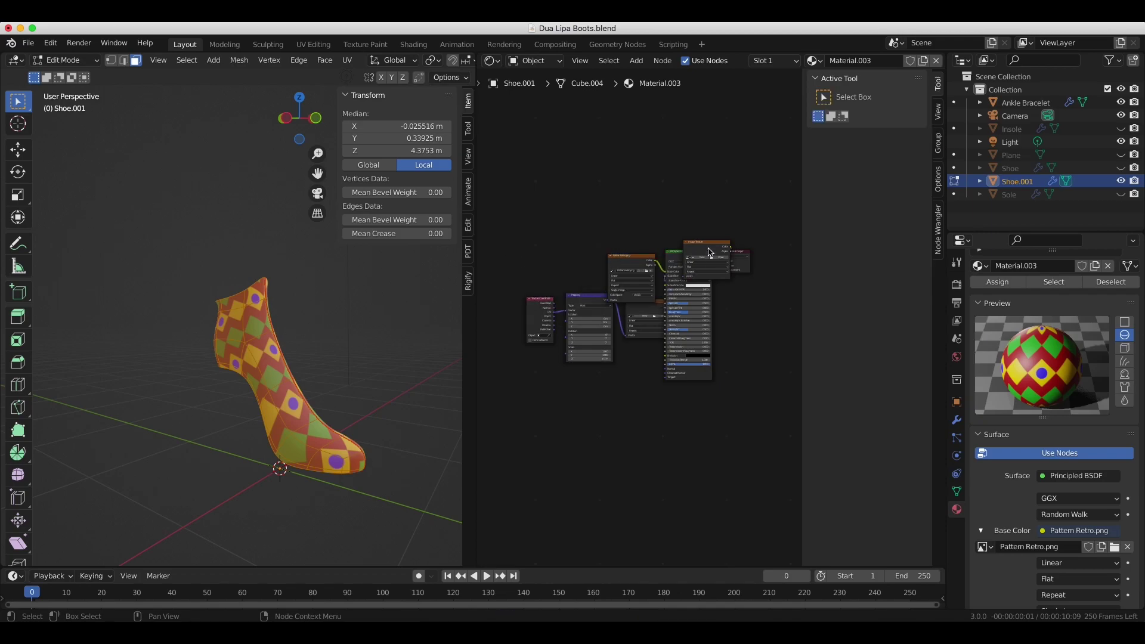
pyautogui.press('x')
pyautogui.press('x')
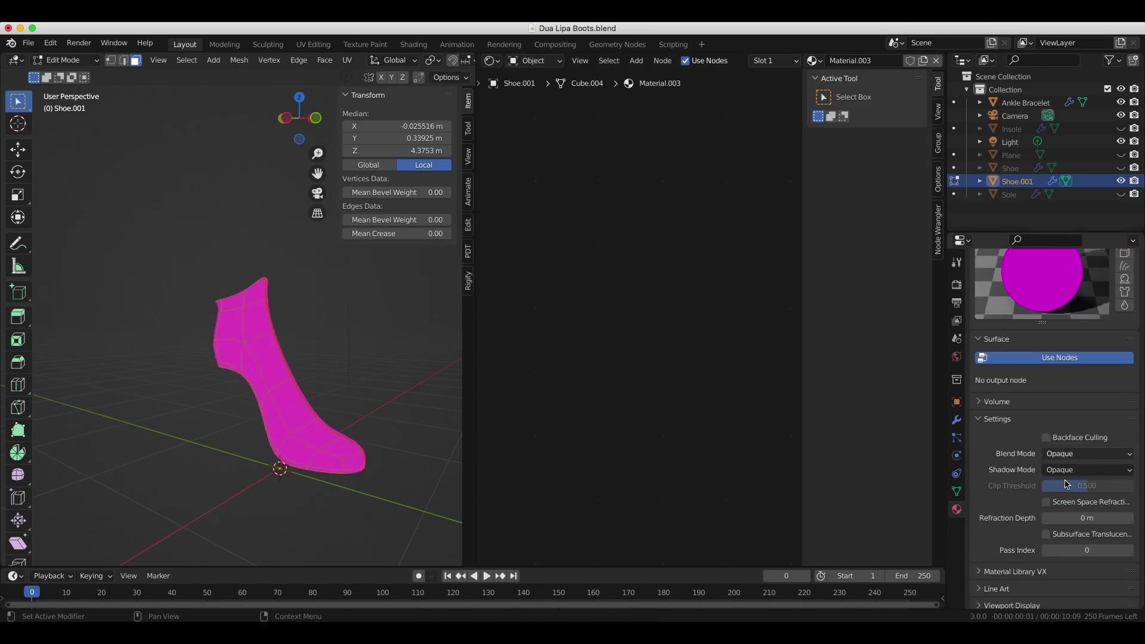
pyautogui.click(979, 266)
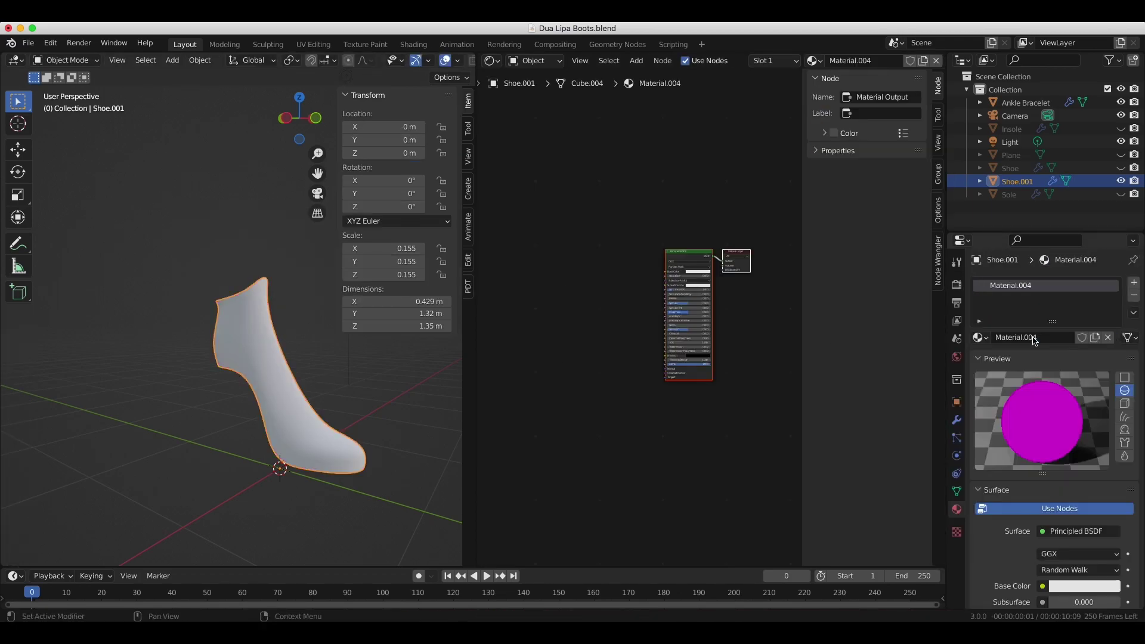
# Add Mapping to the retro image texture with Ctrl+T and set its Scale to 3.
pyautogui.hotkey('ctrl', 't')
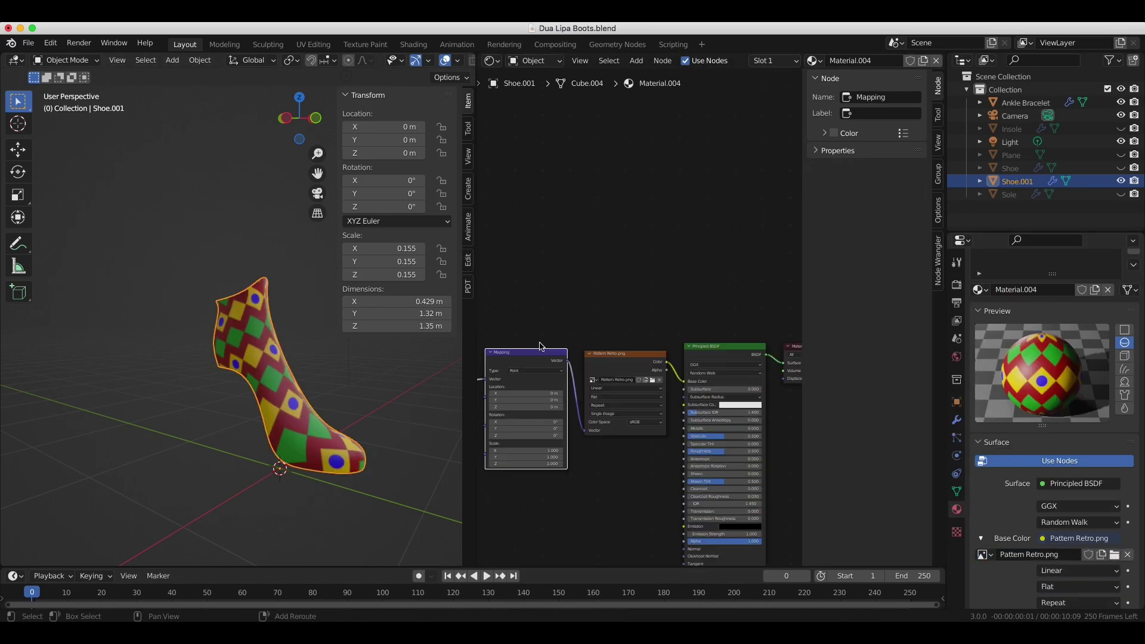
pyautogui.scroll(4, 544, 298)
pyautogui.doubleClick(719, 294)
pyautogui.write('3')
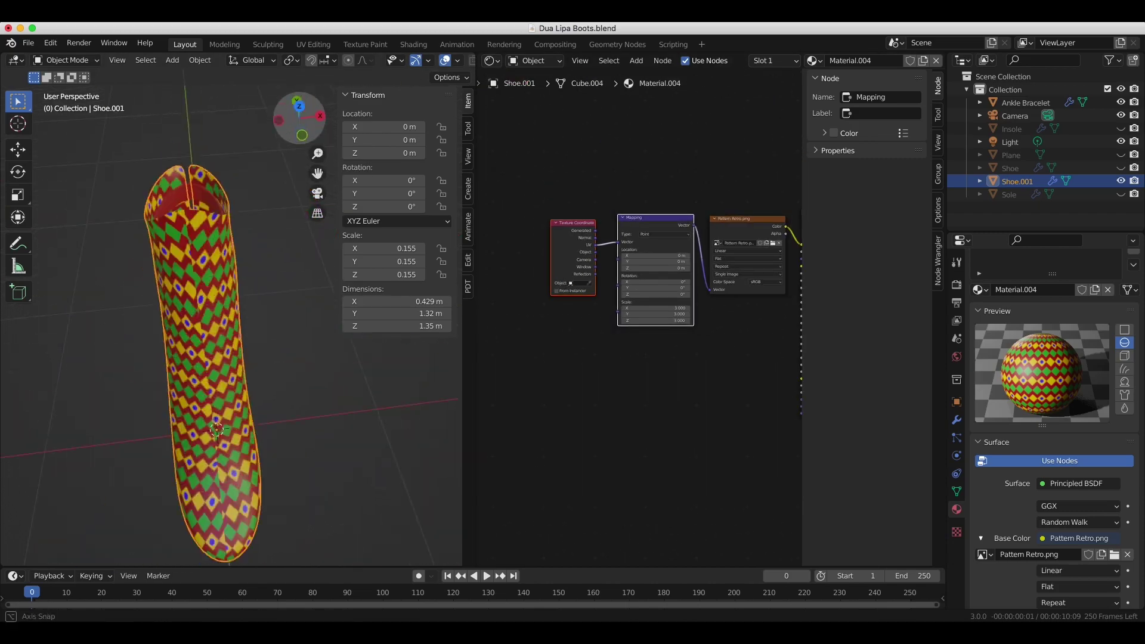
pyautogui.moveTo(463, 417); pyautogui.dragTo(575, 417)
# Unhide the outer Shoe, view it from the right side in wireframe, and zoom in.
pyautogui.click(1120, 167)
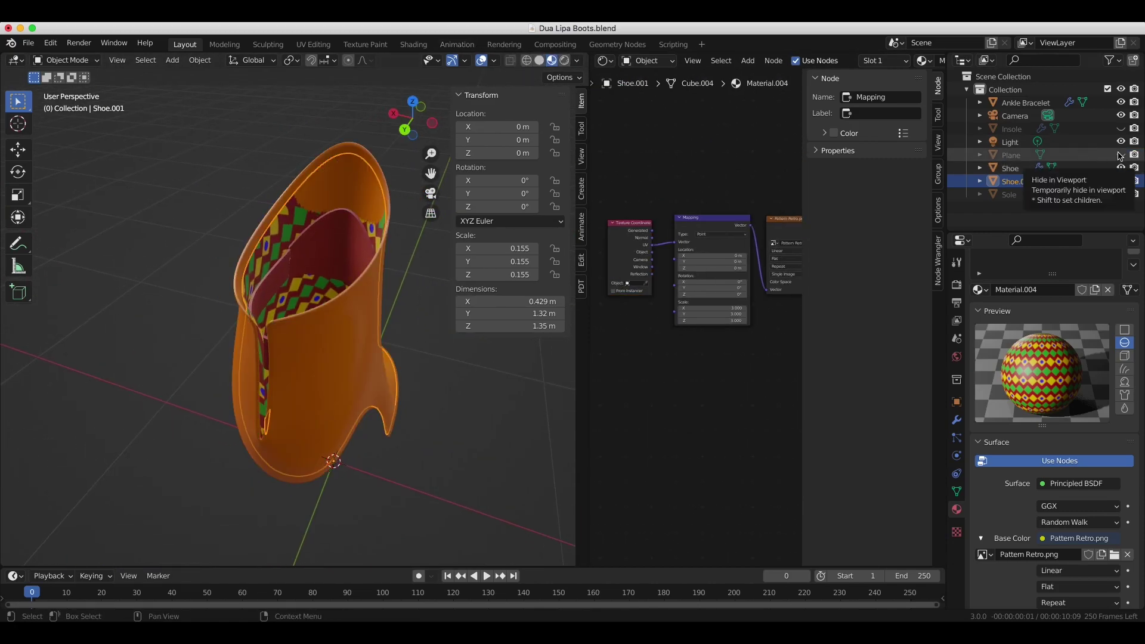
pyautogui.click(298, 216)
pyautogui.press('KP_3')
pyautogui.hotkey('shift', 'z')
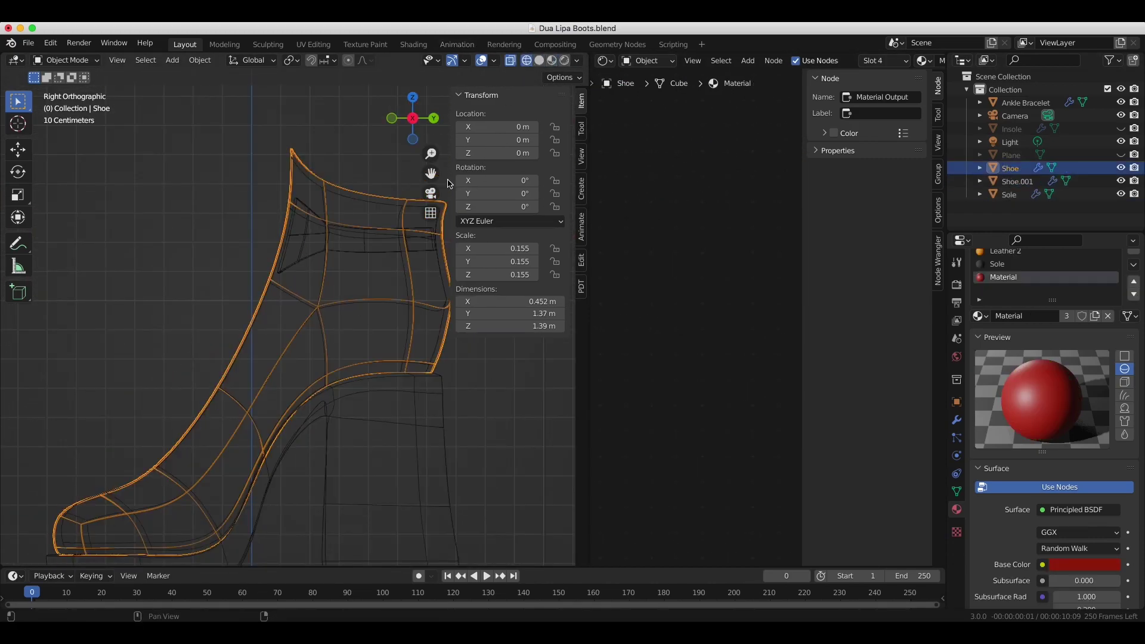
pyautogui.moveTo(270, 280); pyautogui.dragTo(270, 280, button='middle')
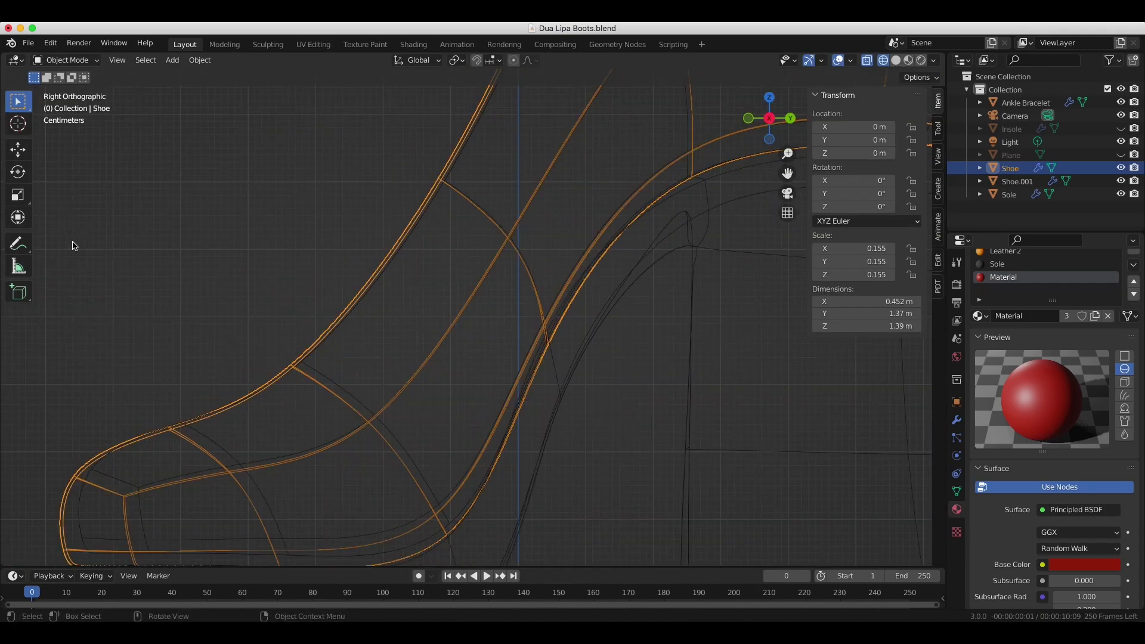
# Enter Edit Mode on the lining, clear its selection, and begin circle-selecting edge vertices.
pyautogui.press('Tab')
pyautogui.hotkey('alt', 'a')
pyautogui.scroll(4, 102, 427)
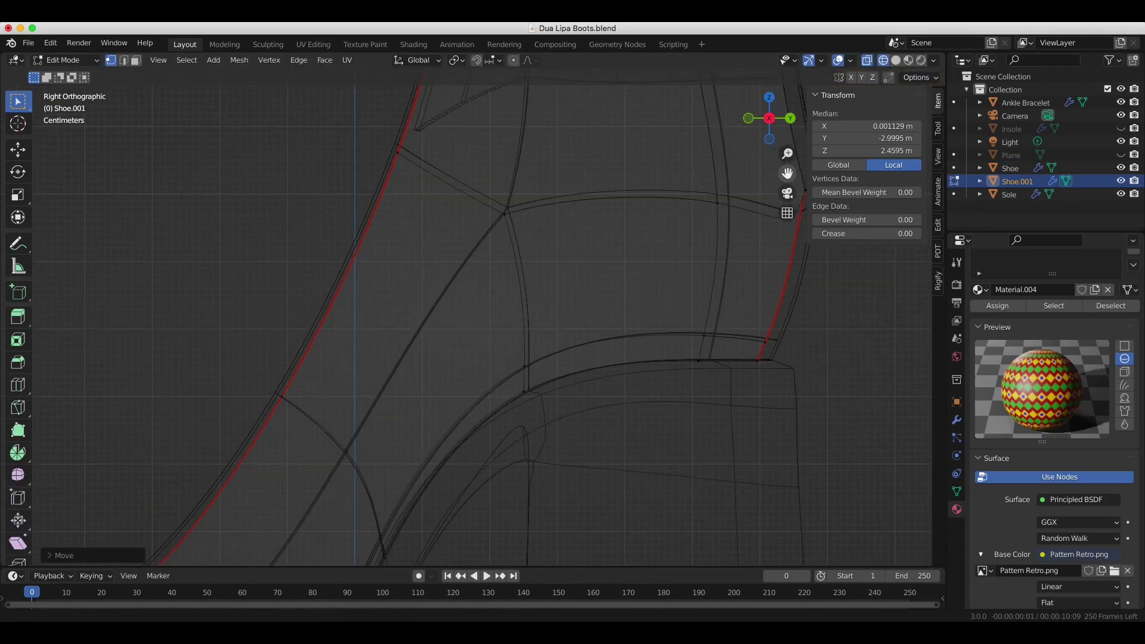
pyautogui.press('c')
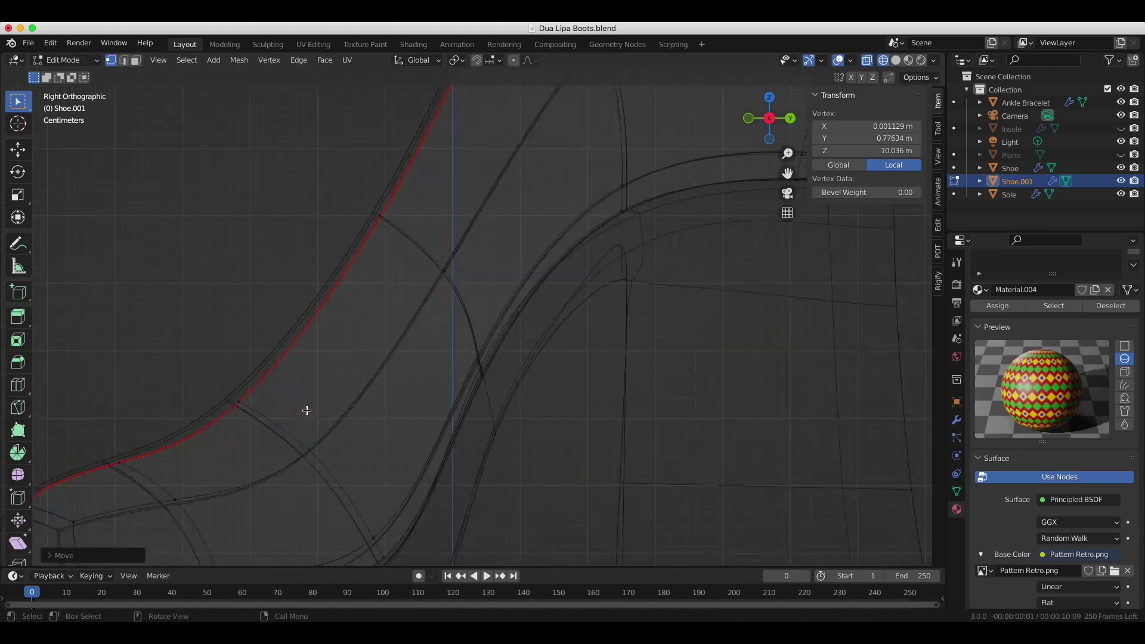